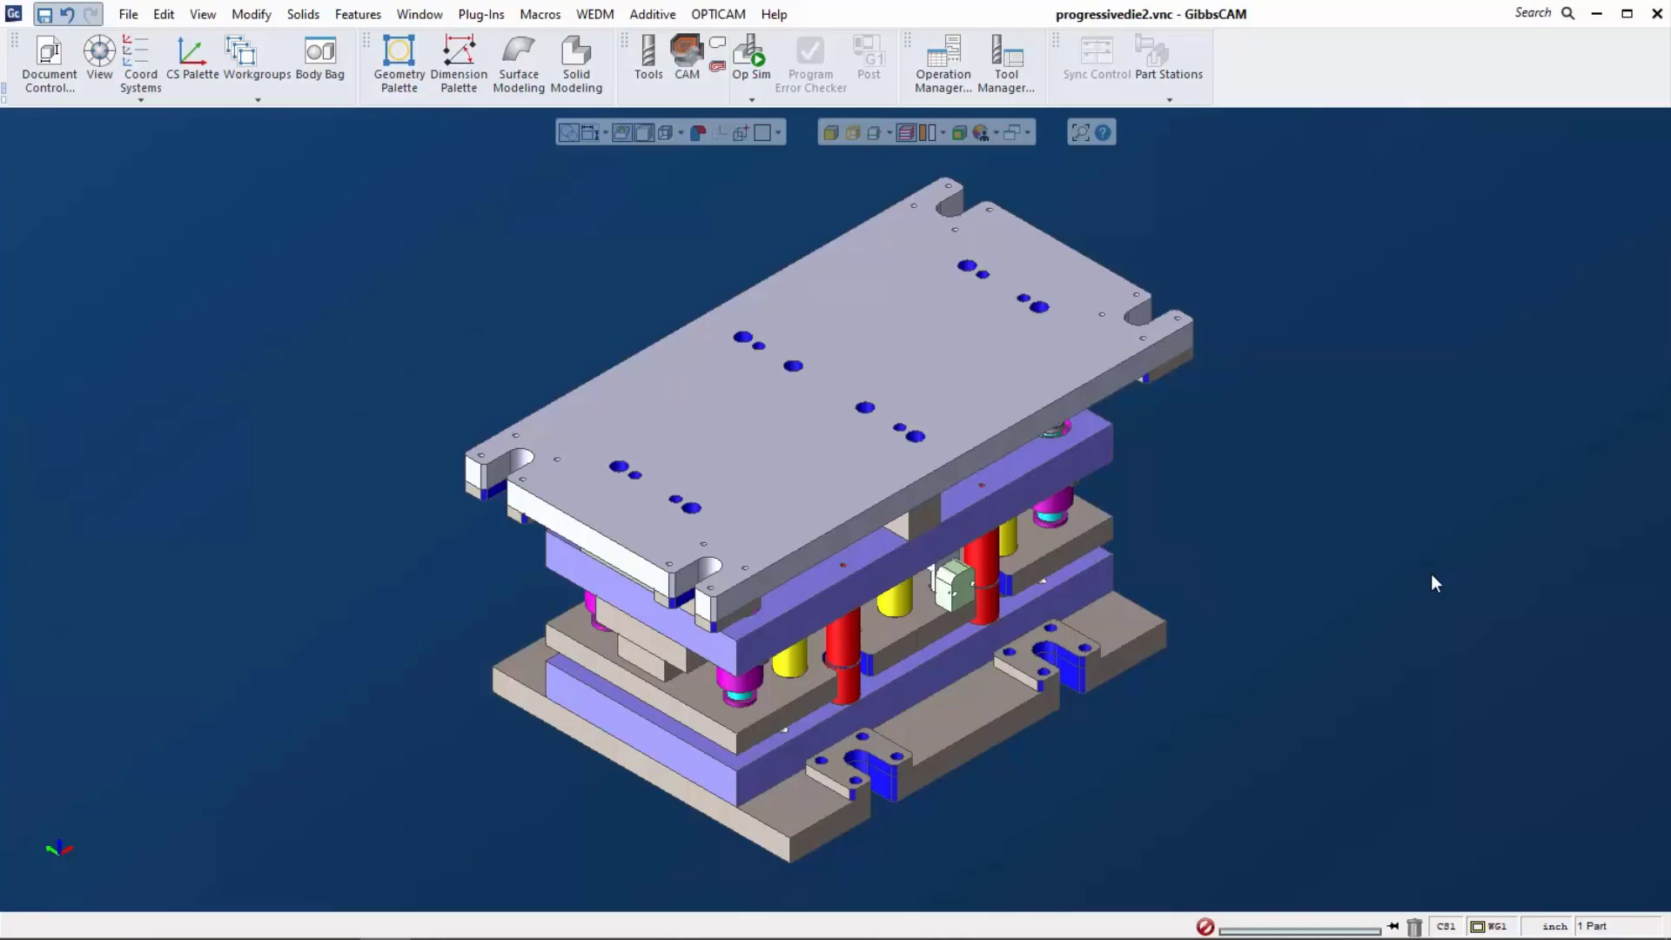
- Select all solids of the progressive die assembly with Ctrl+A
key("ctrl+a")
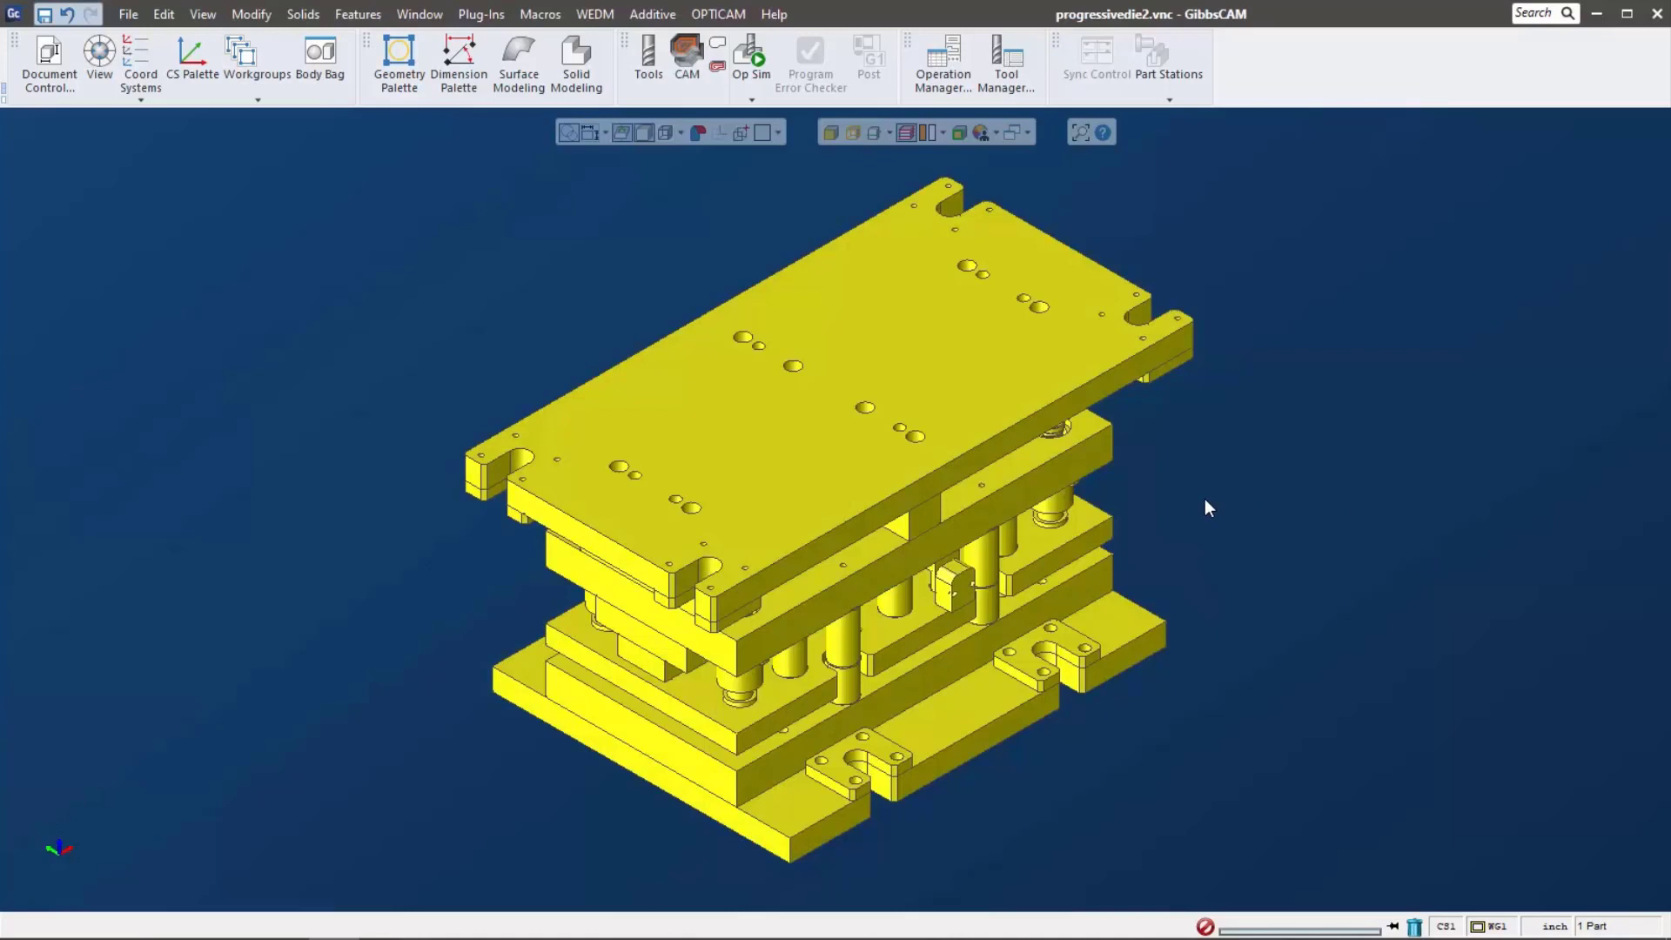
- Move every solid except the die plate into the Body Bag
left_click(891, 635, "shift")
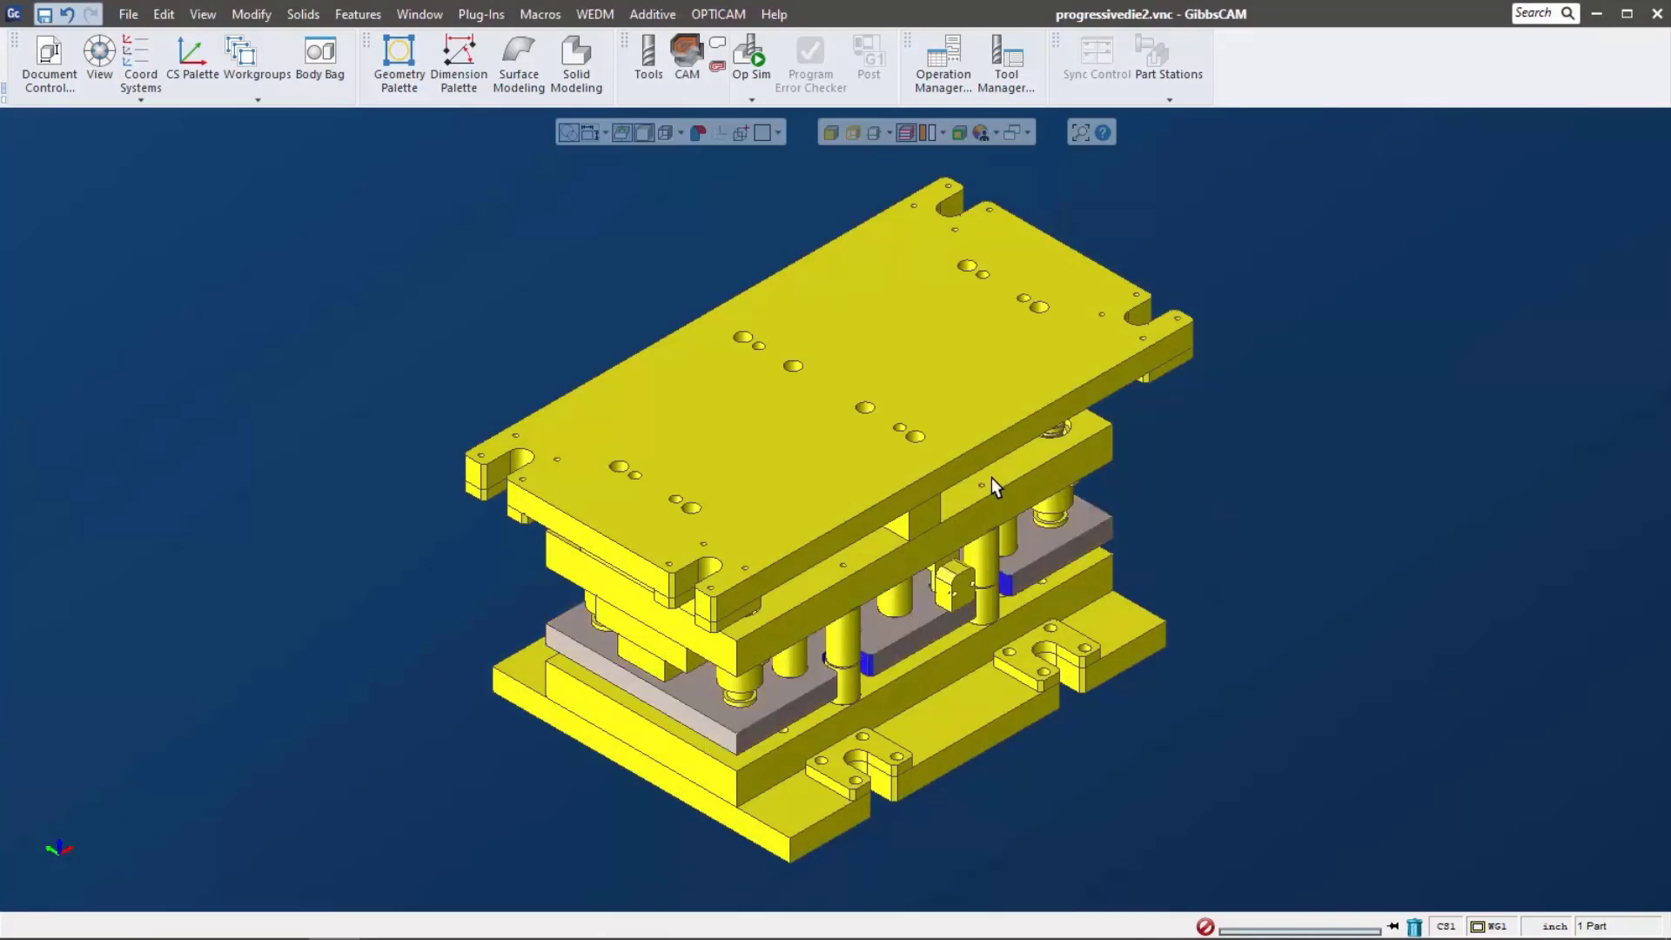
right_click(954, 372)
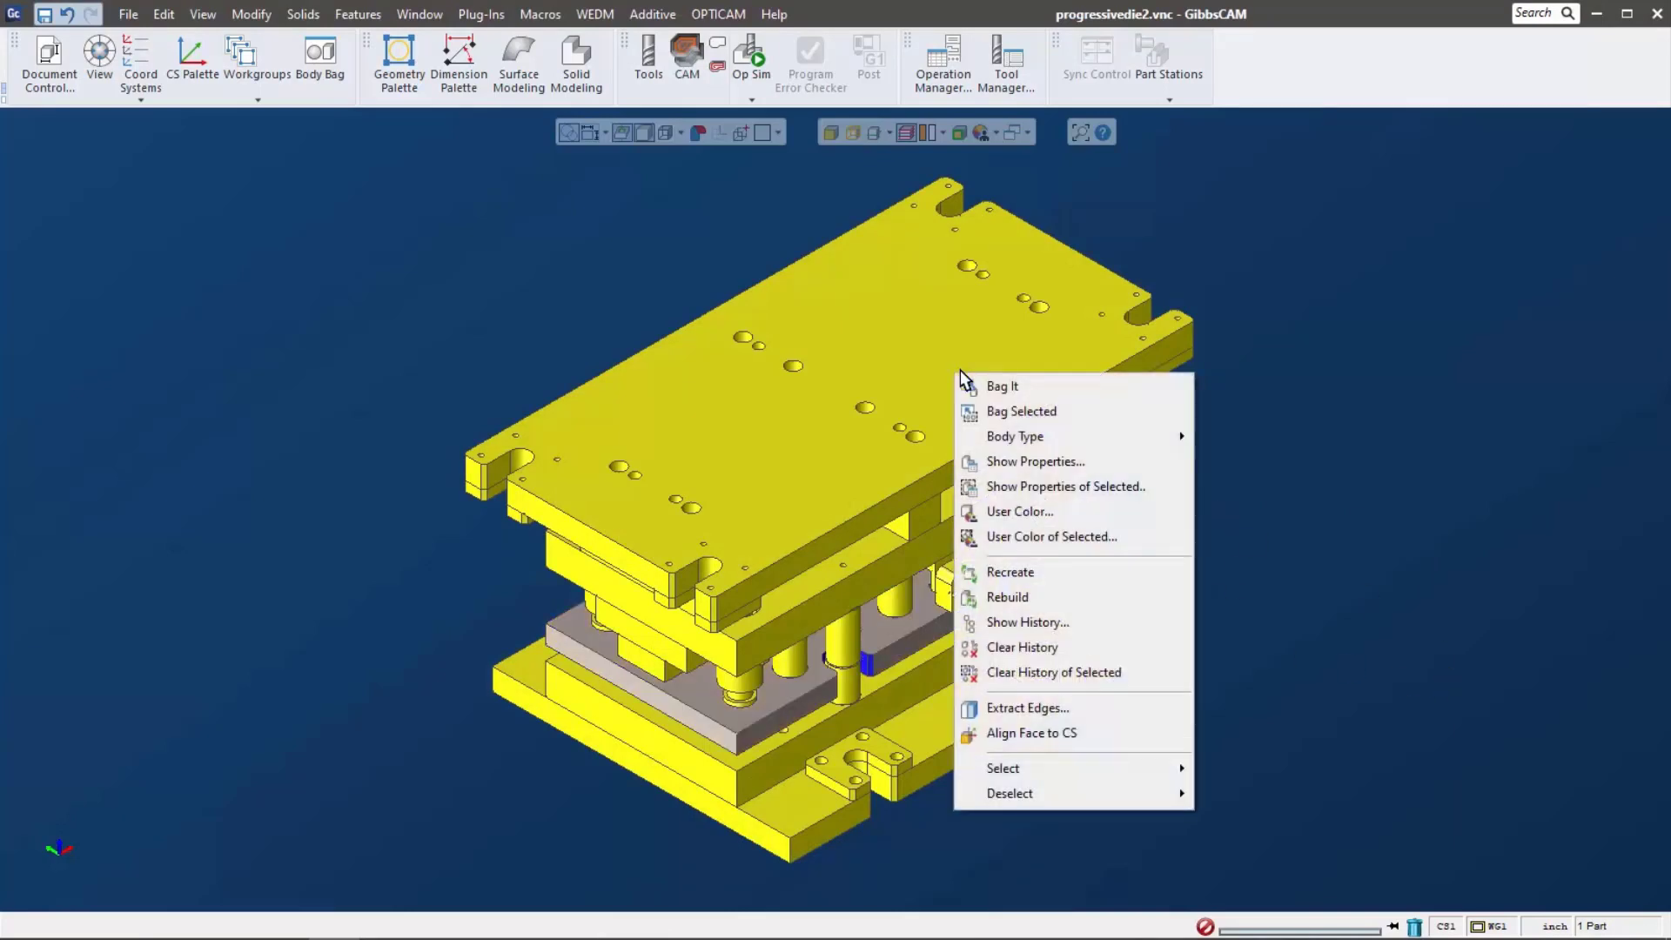
left_click(1055, 413)
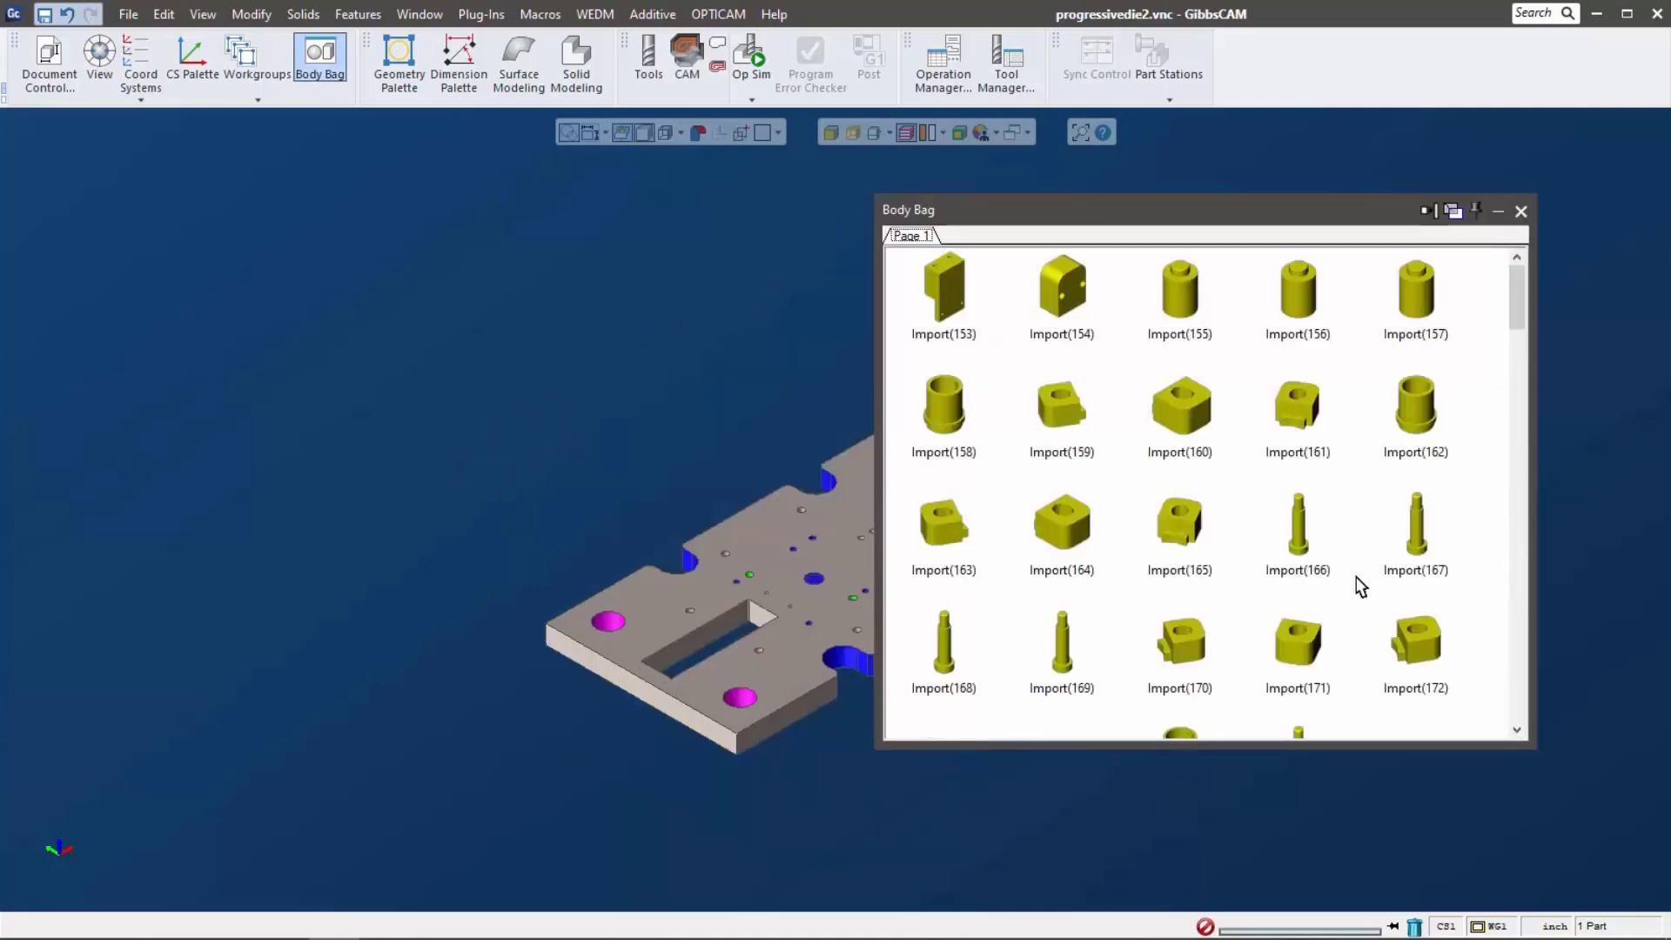
- Give the Body Bag page a cyan background colour
right_click(1063, 237)
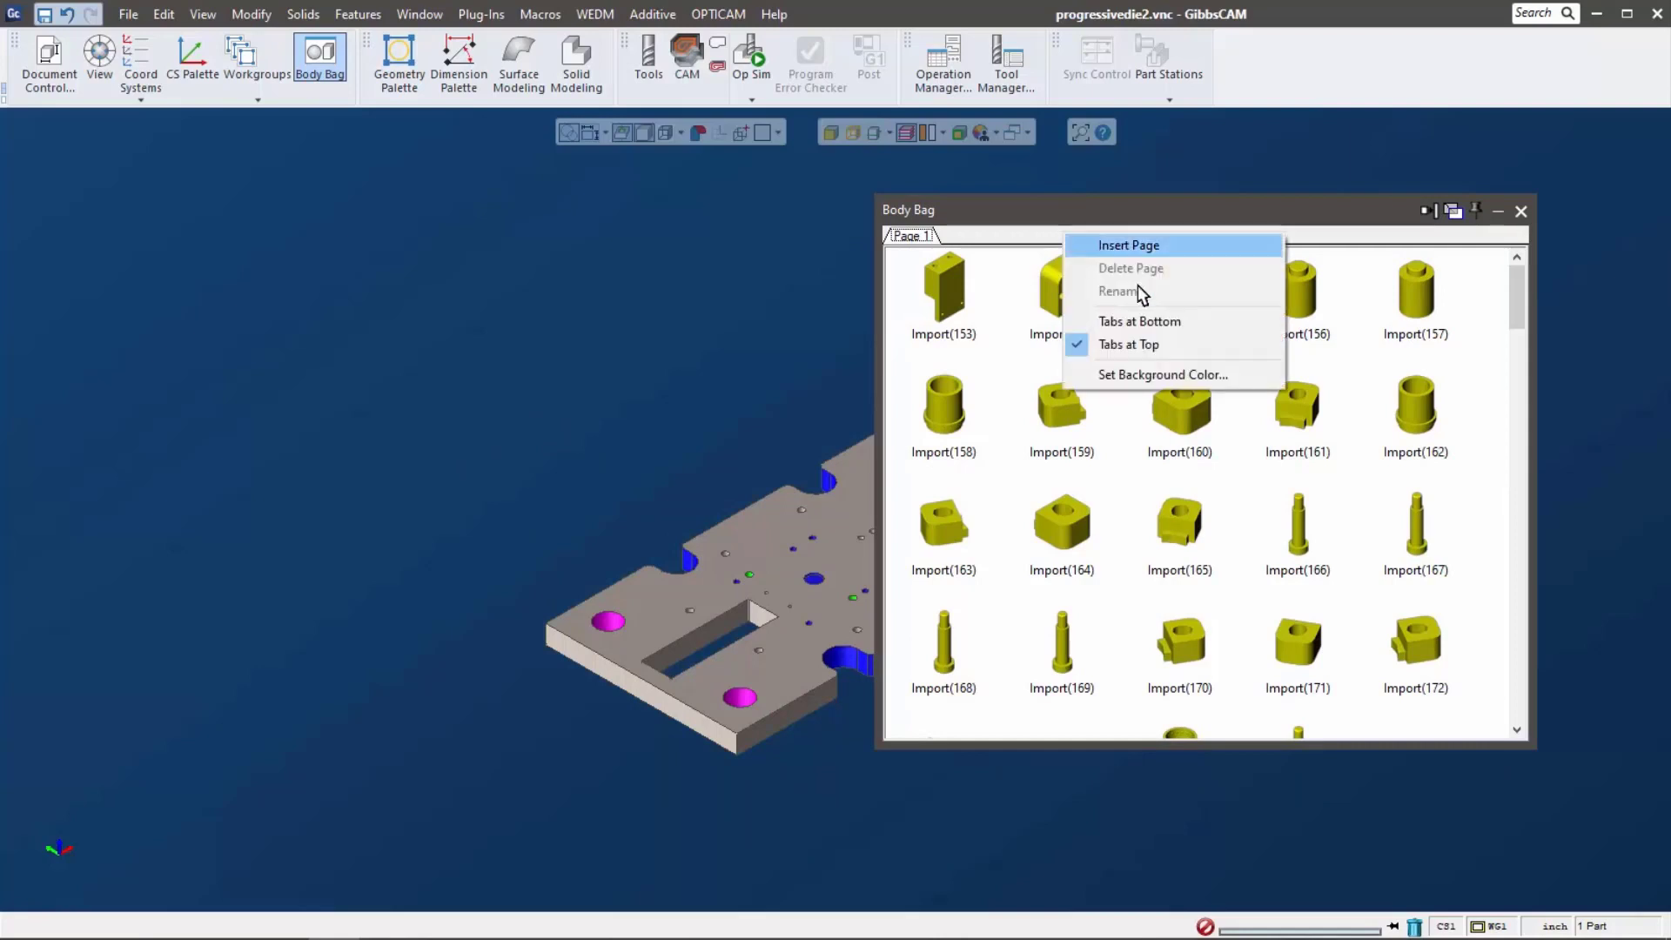
left_click(1155, 376)
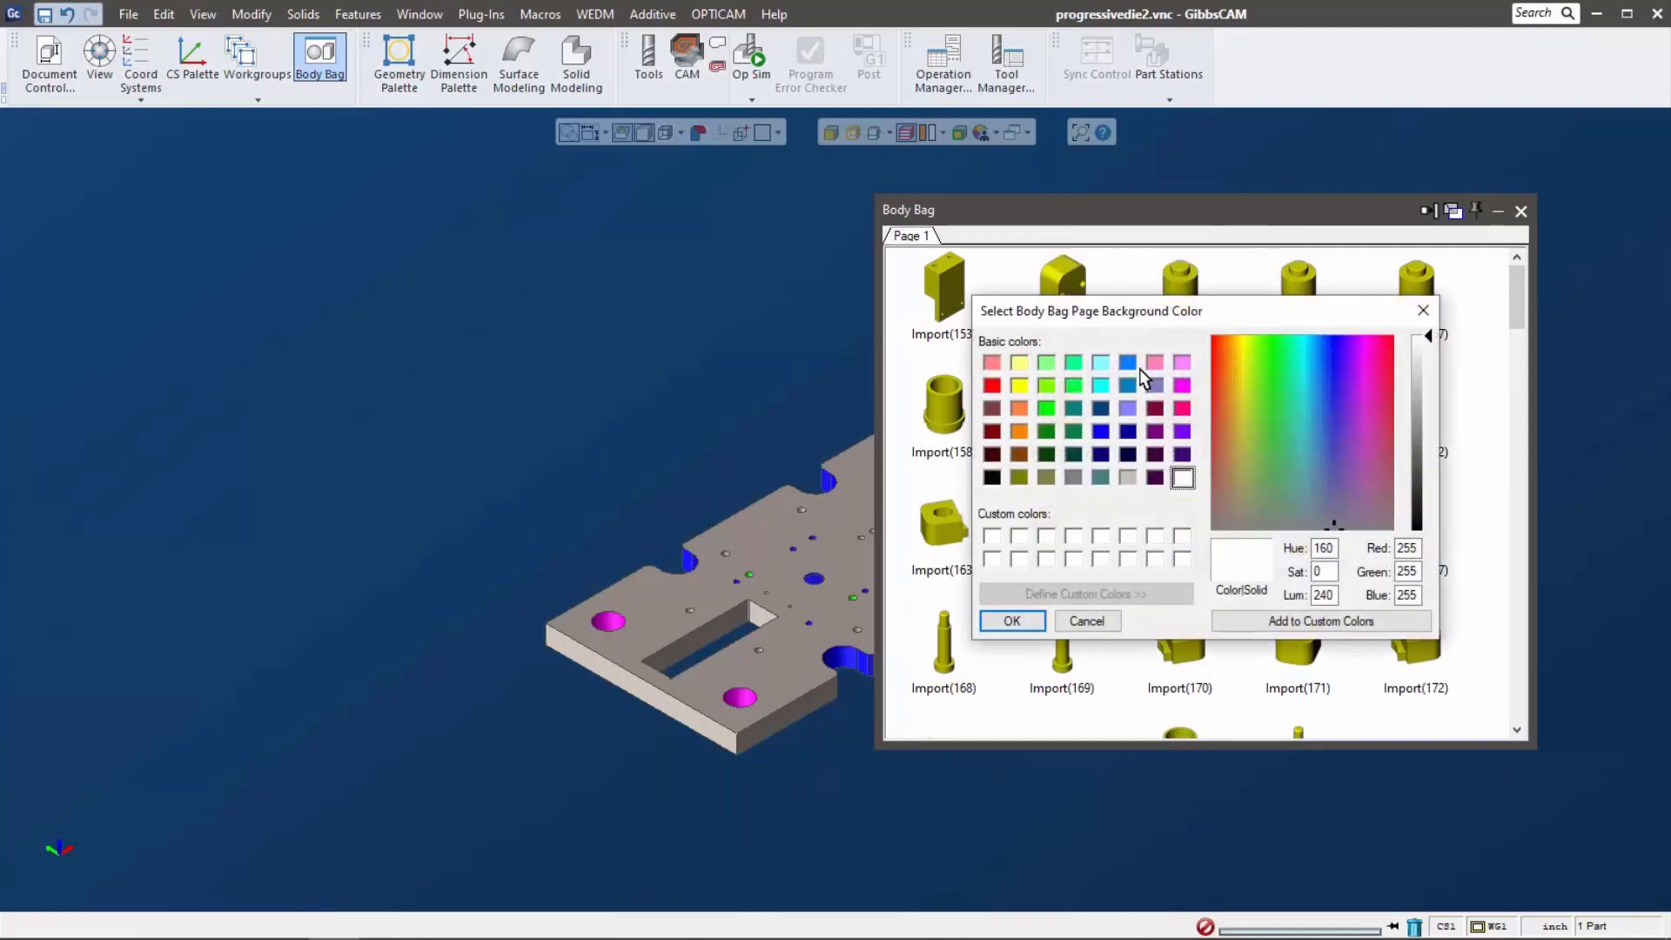
left_click(1100, 390)
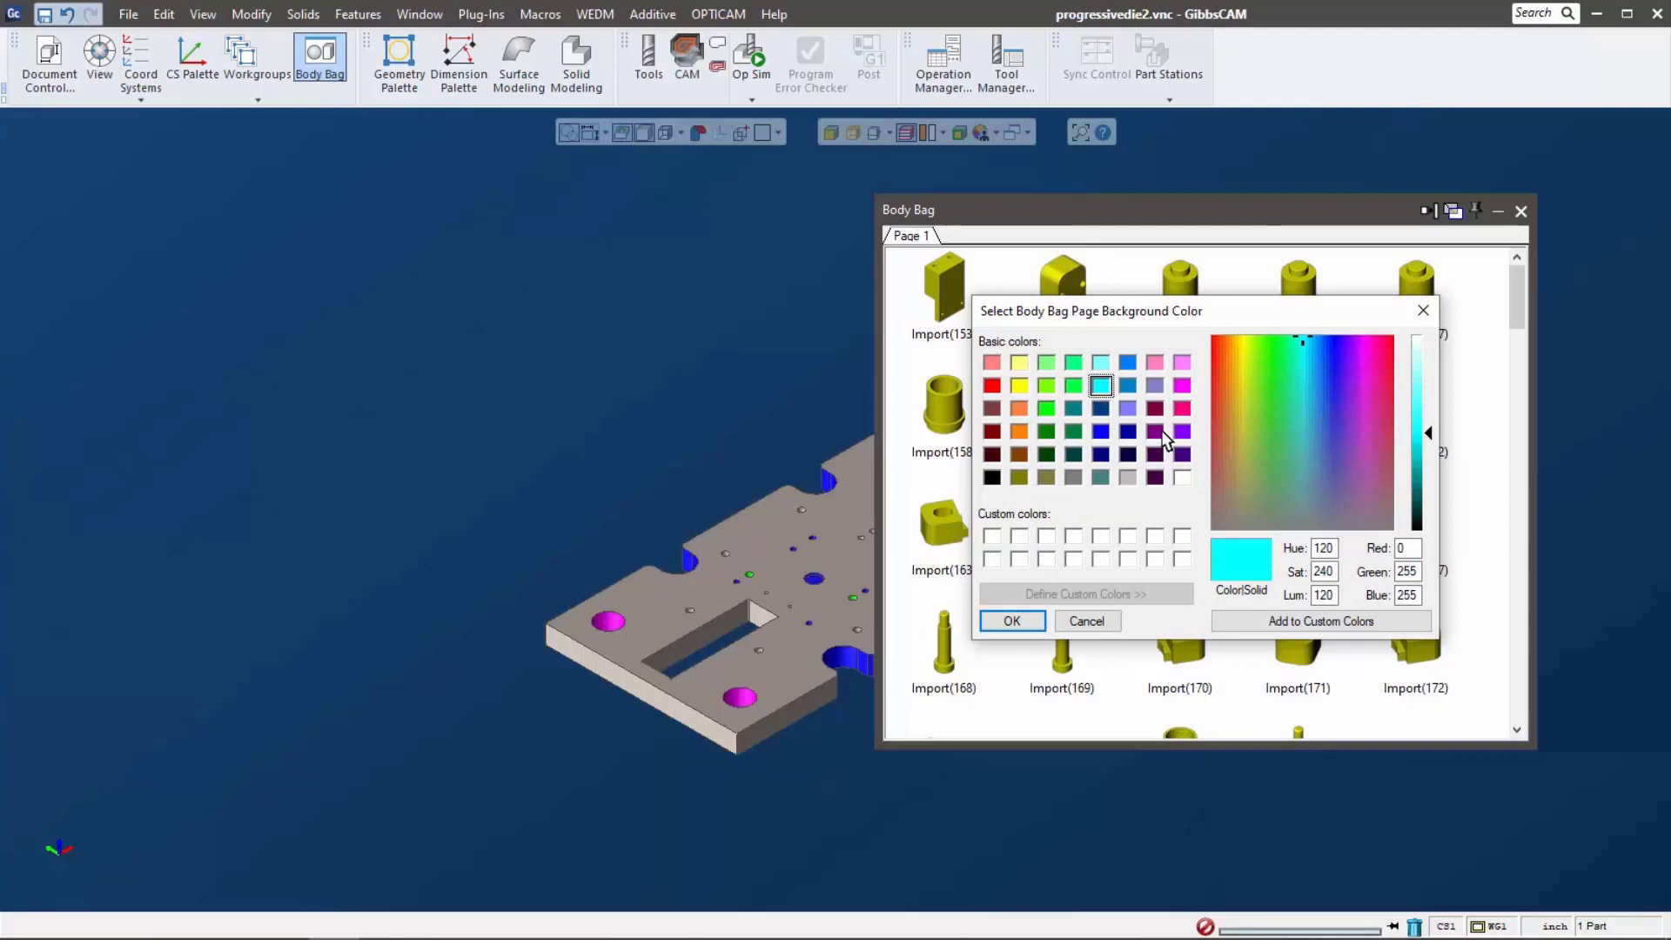
left_click(1009, 620)
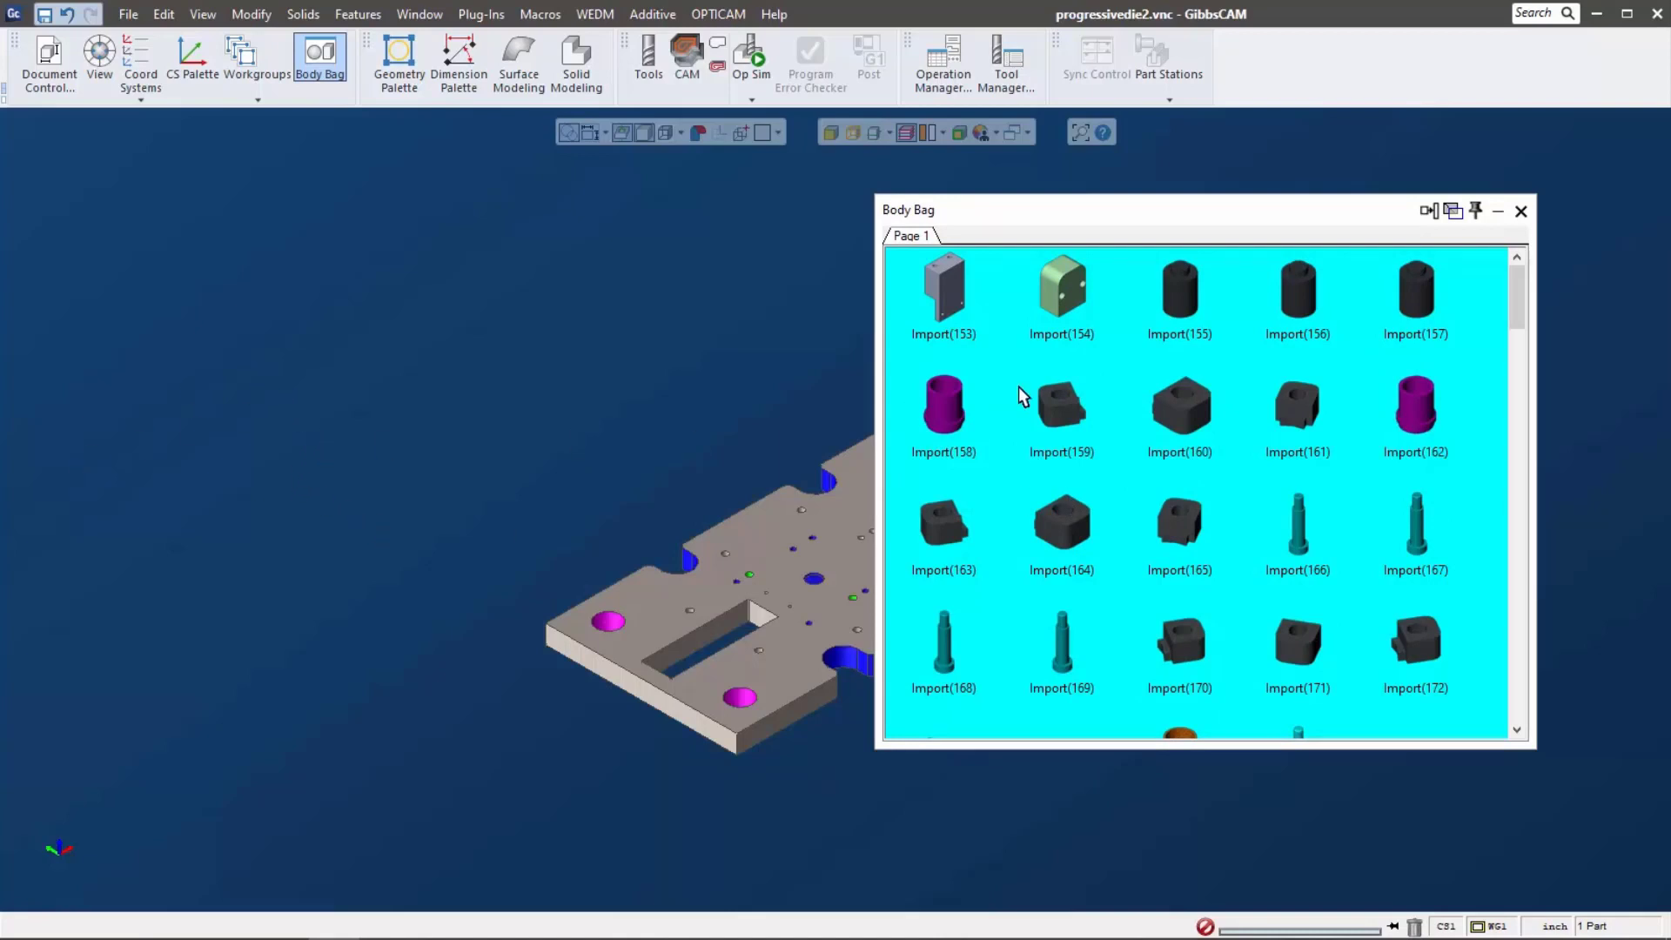
- Move the Body Bag page tabs to the bottom, then back to the top
right_click(1027, 228)
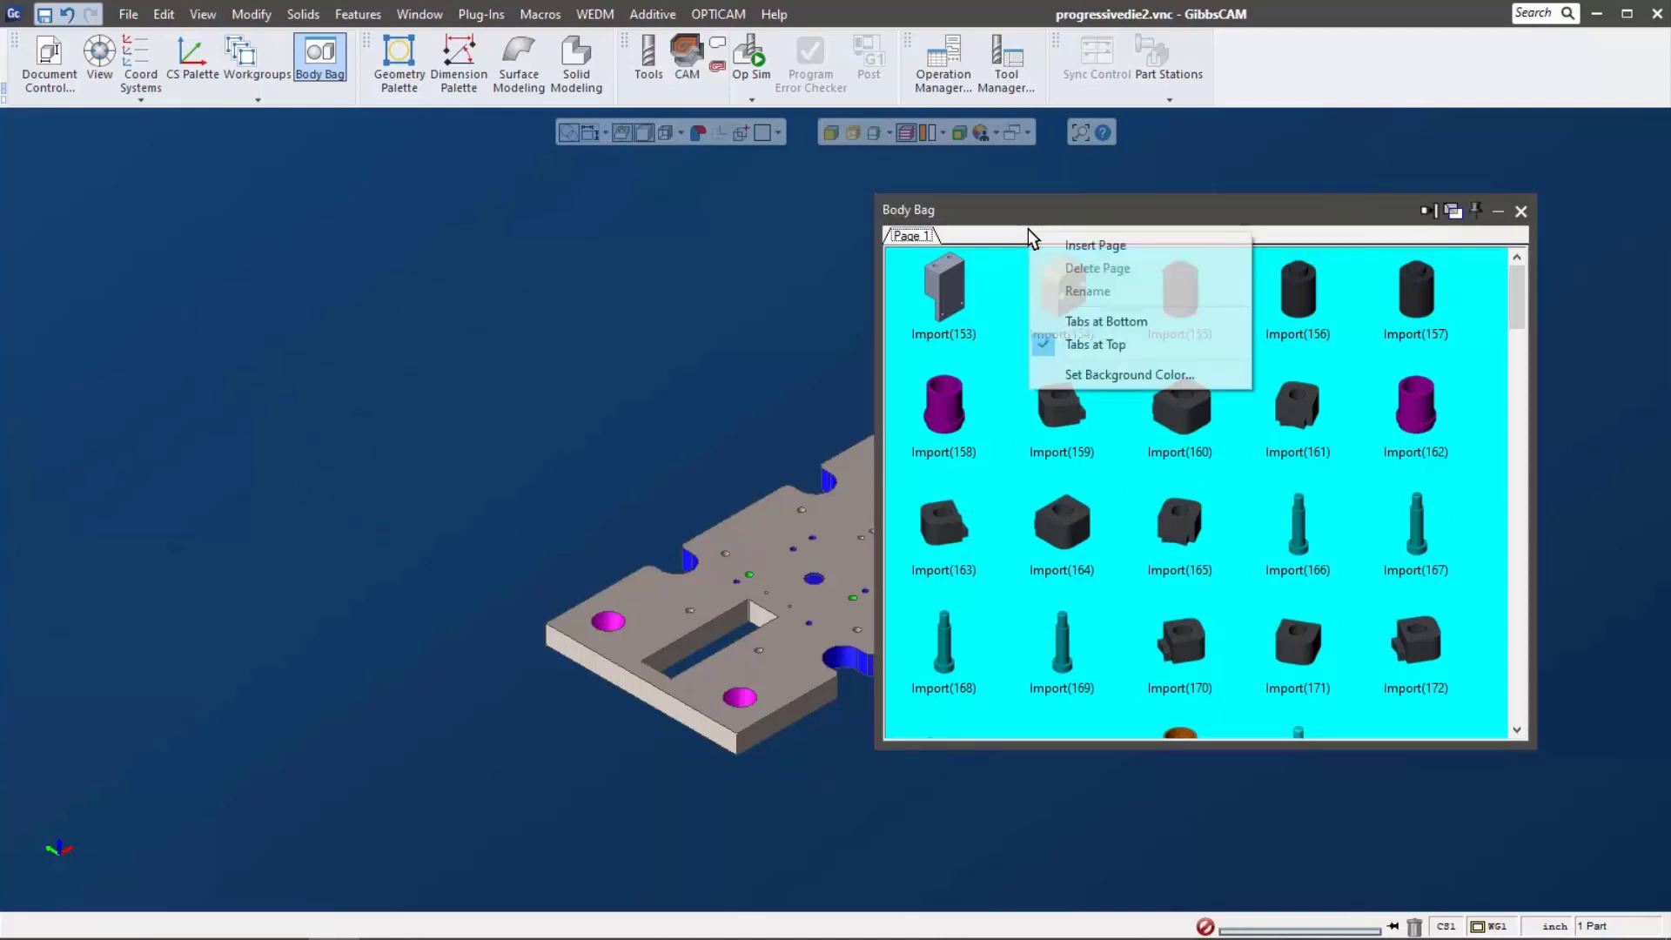
left_click(1143, 322)
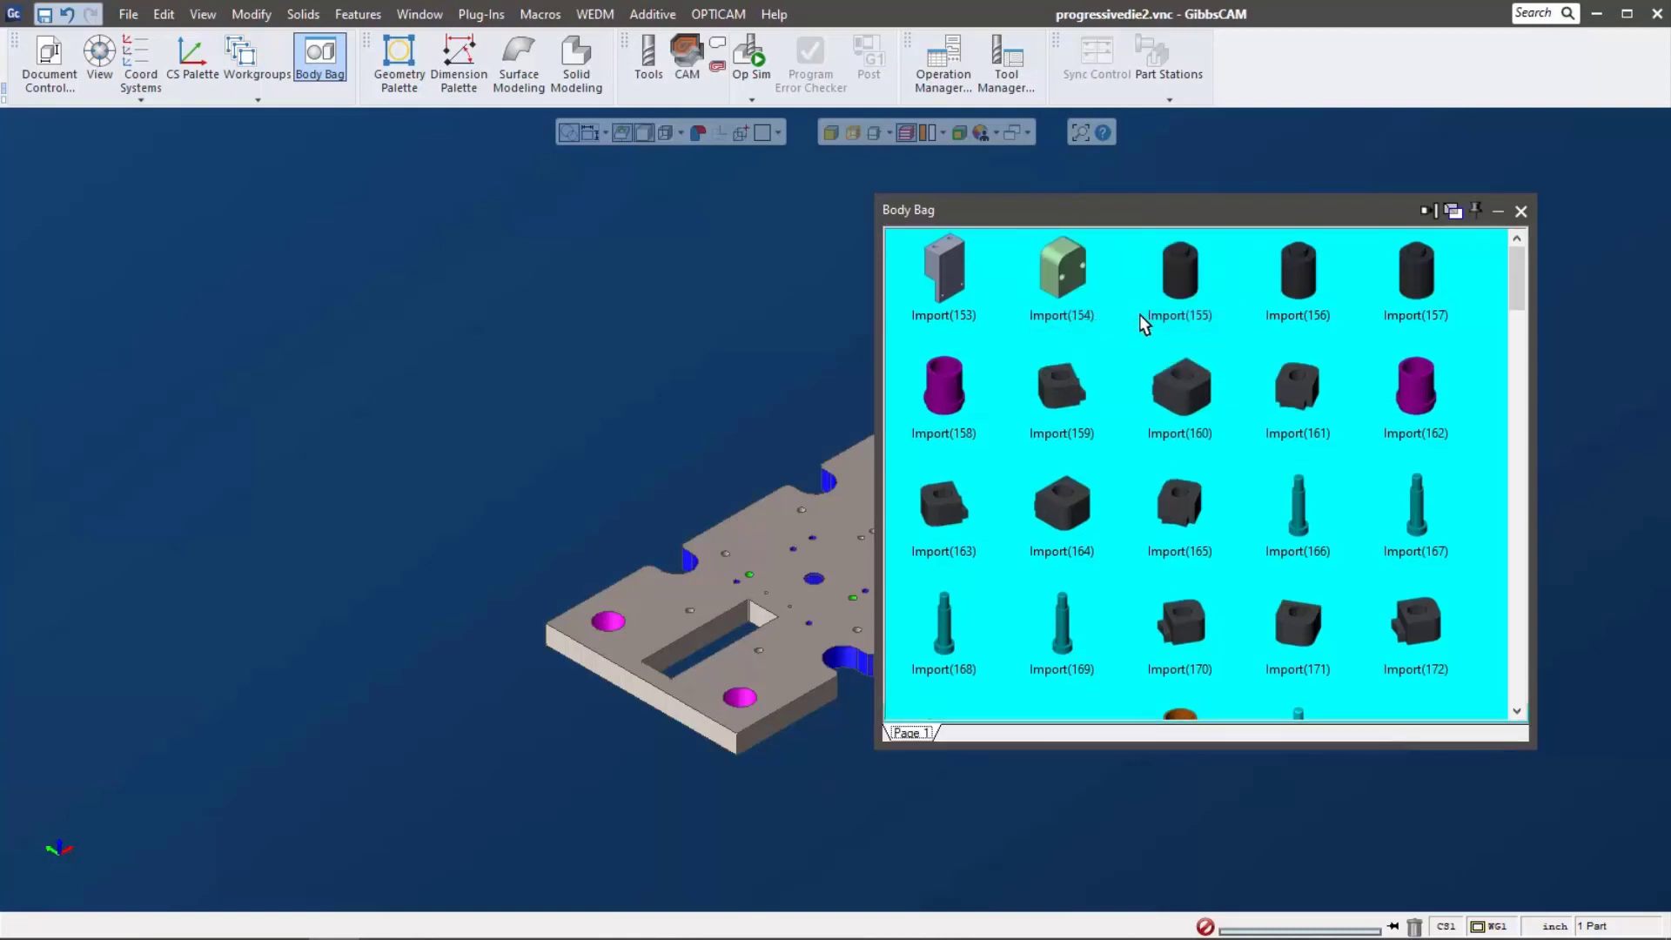
right_click(969, 733)
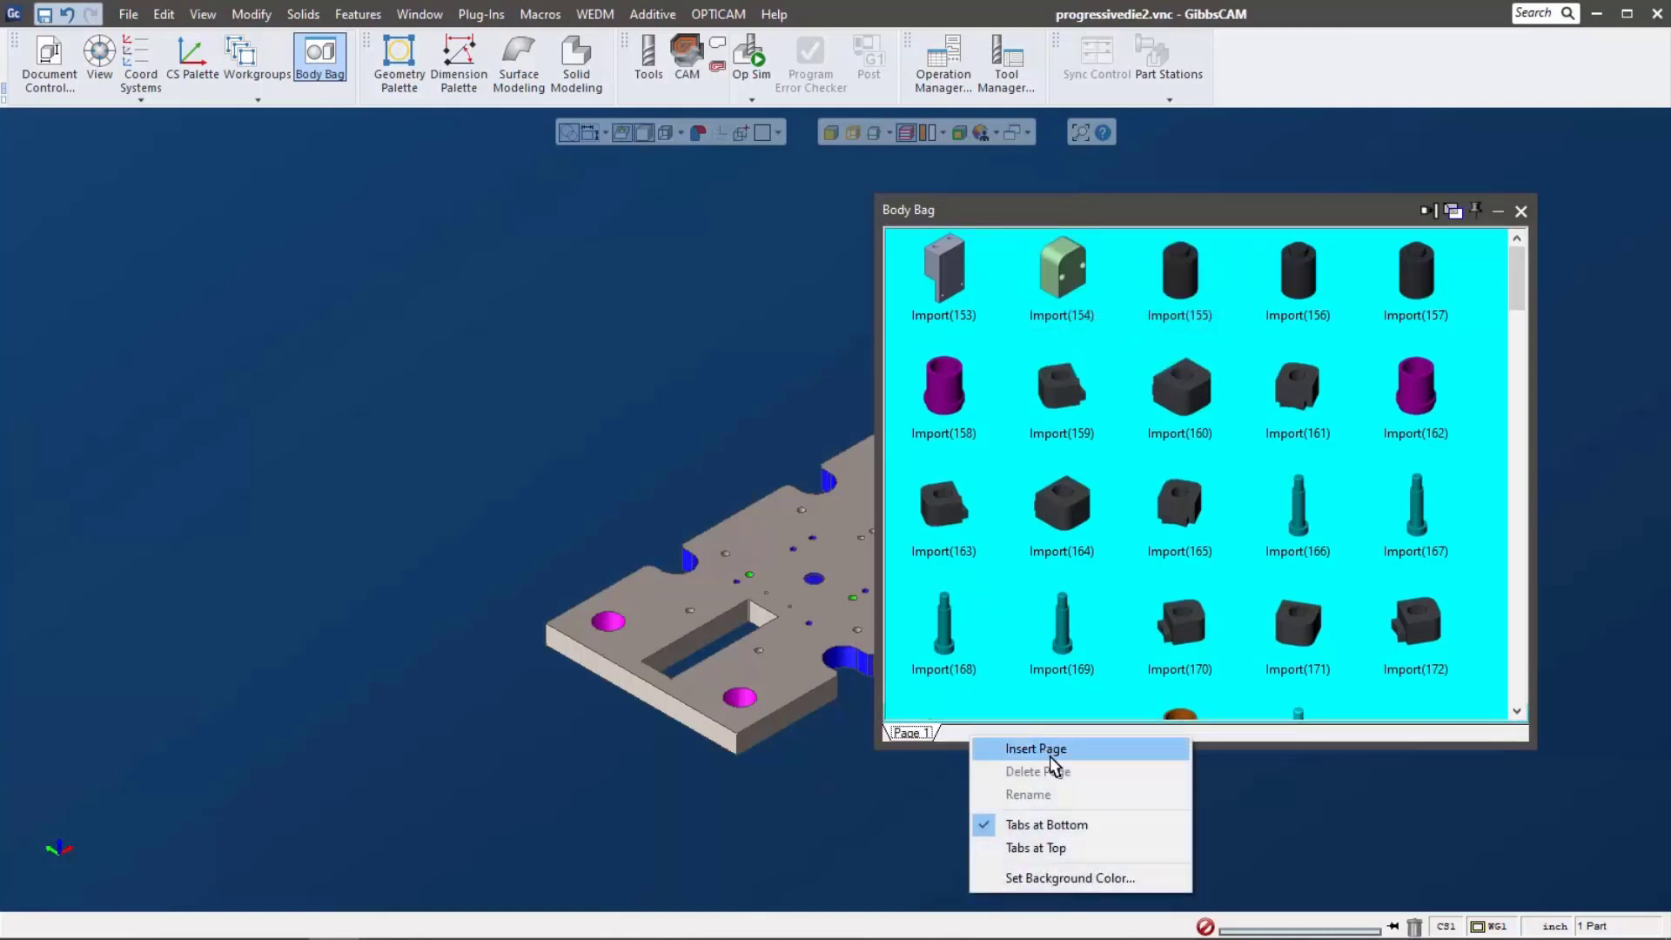
left_click(1072, 849)
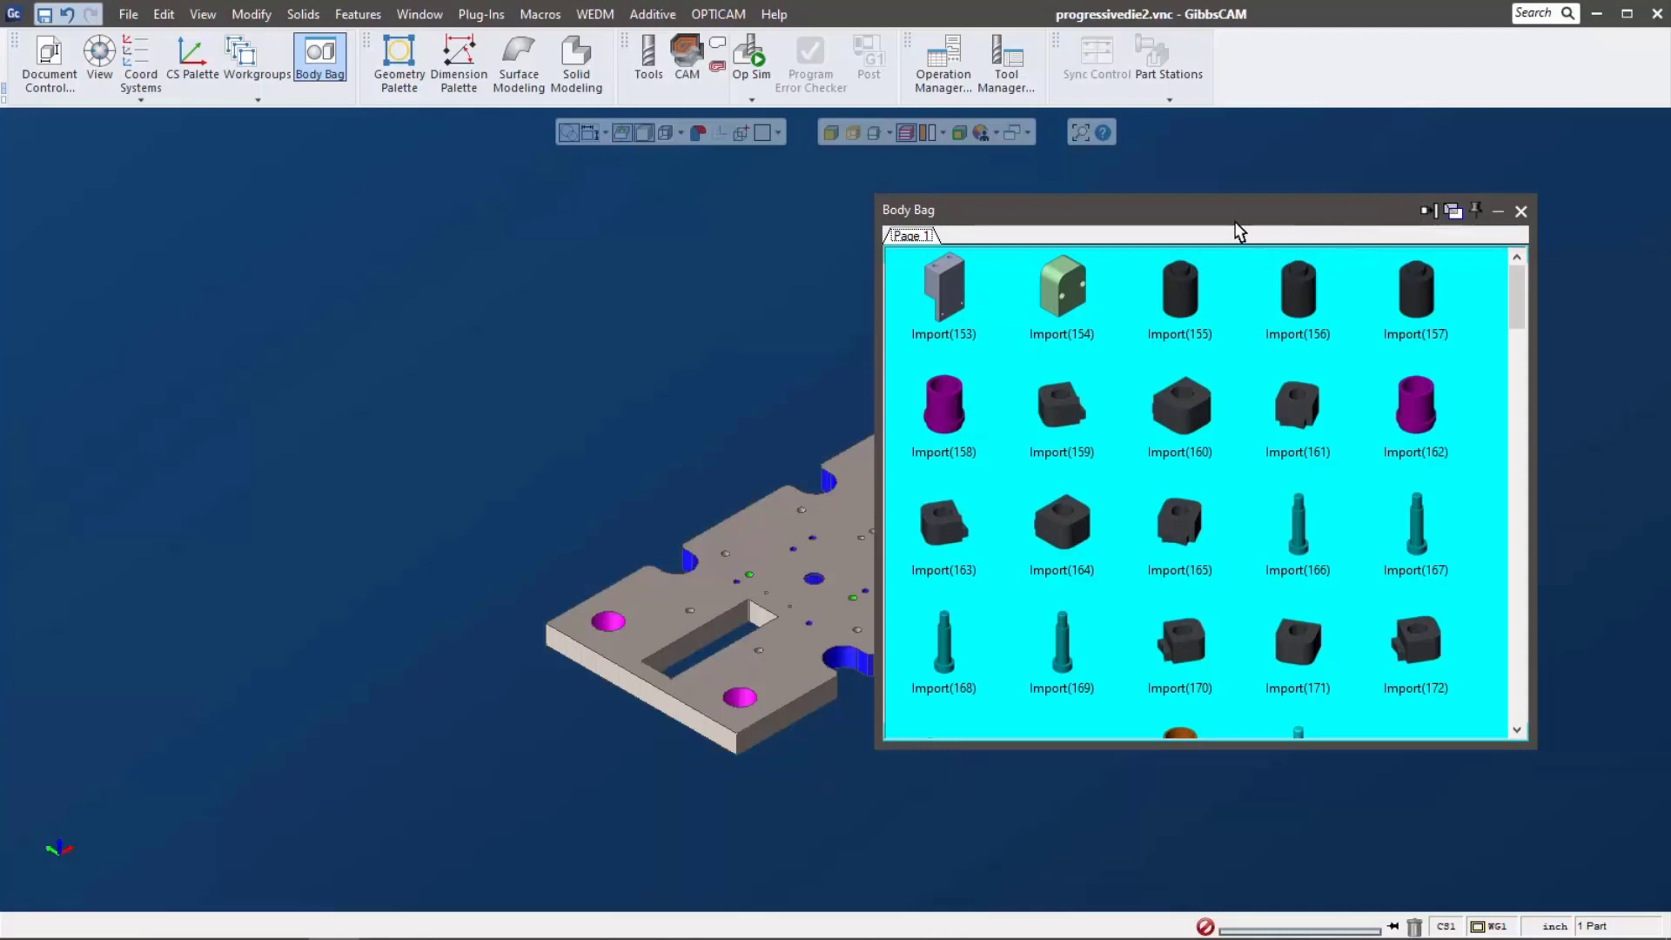
- Dock the Body Bag at the right as a single-column pane, then toggle it off and on
mouse_move(1299, 216)
left_mouse_down()
mouse_move(1099, 235)
mouse_move(1276, 209)
left_mouse_up()
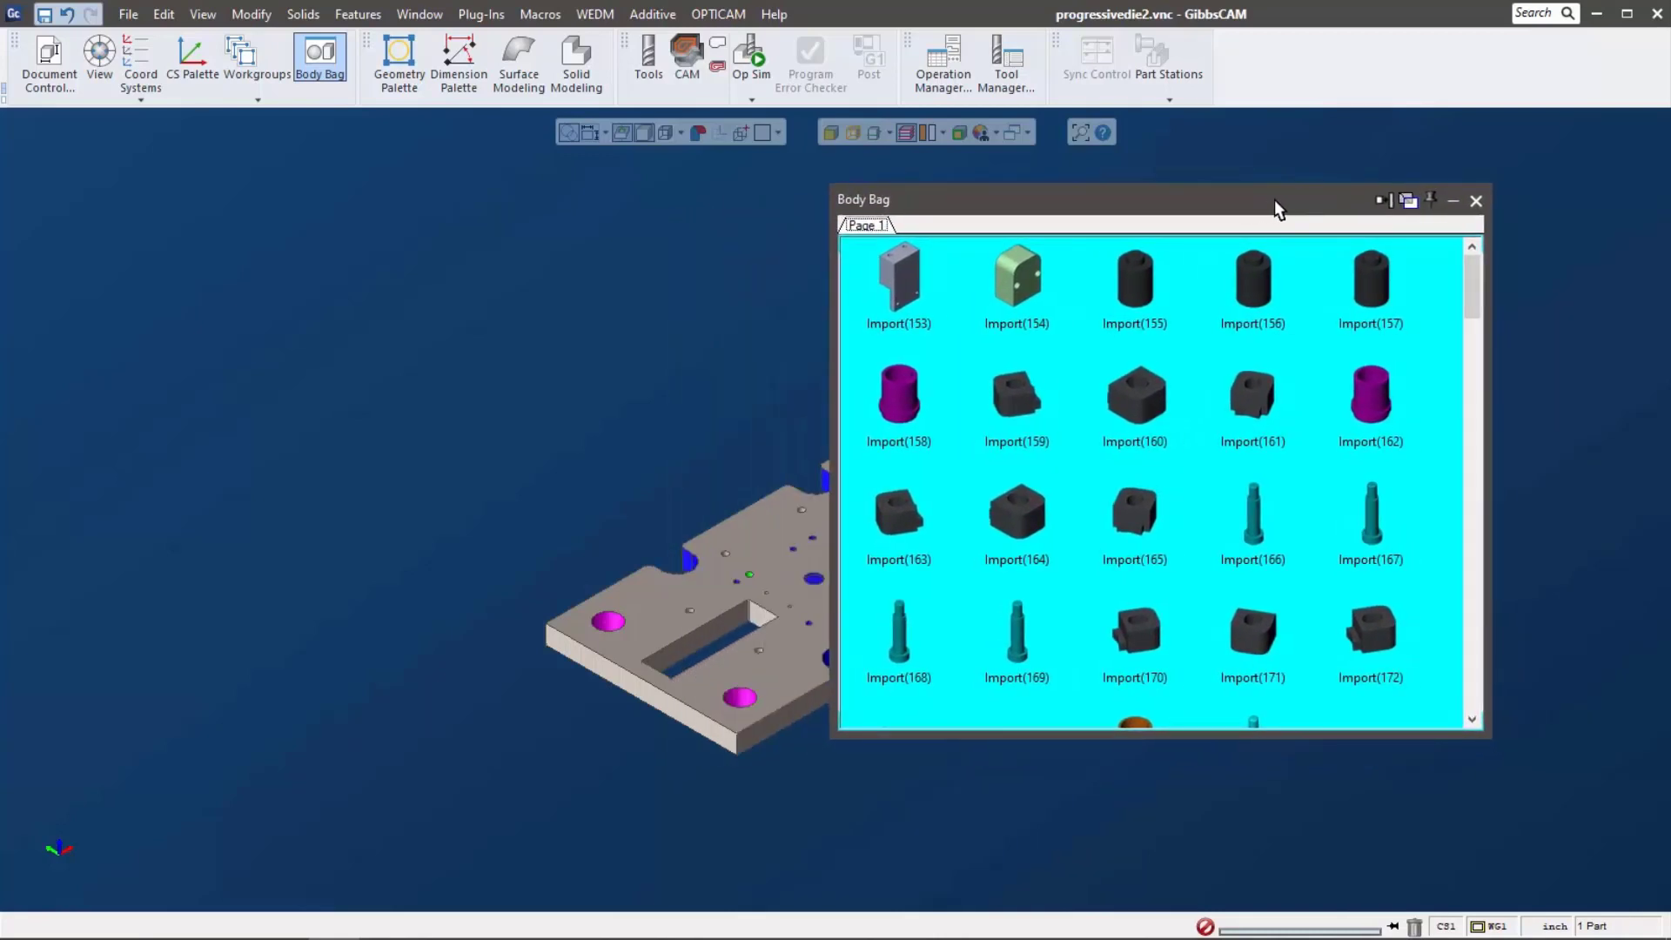
left_click(1382, 200)
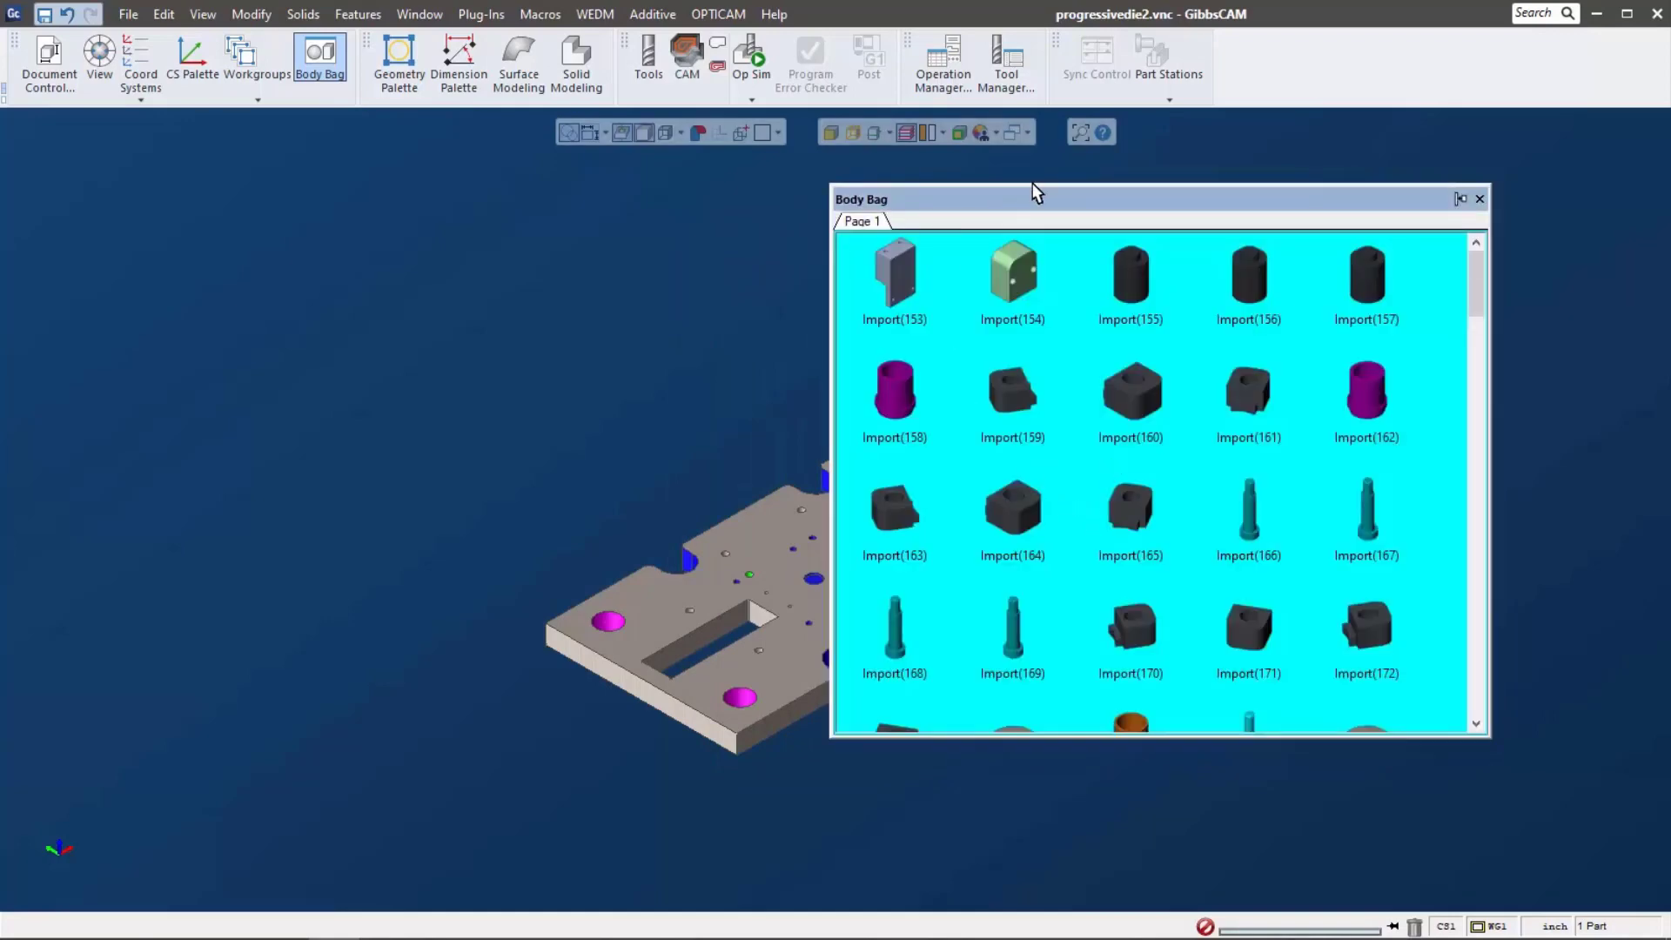
left_click_drag(1036, 199, 1643, 510)
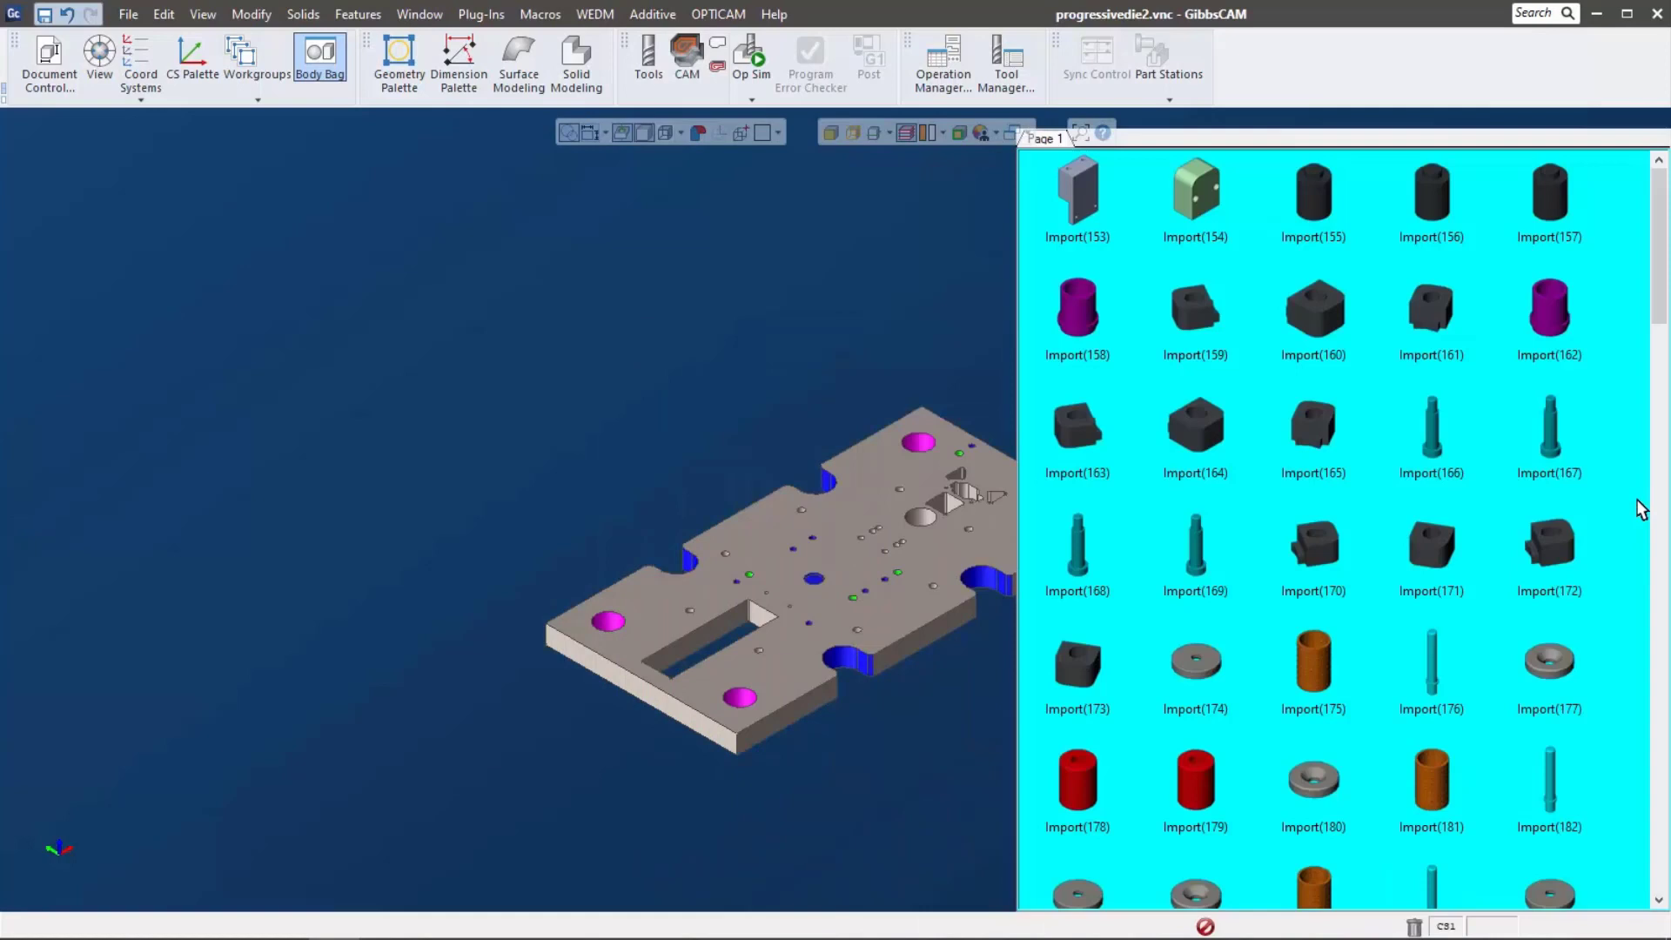
left_click_drag(1012, 292, 1413, 331)
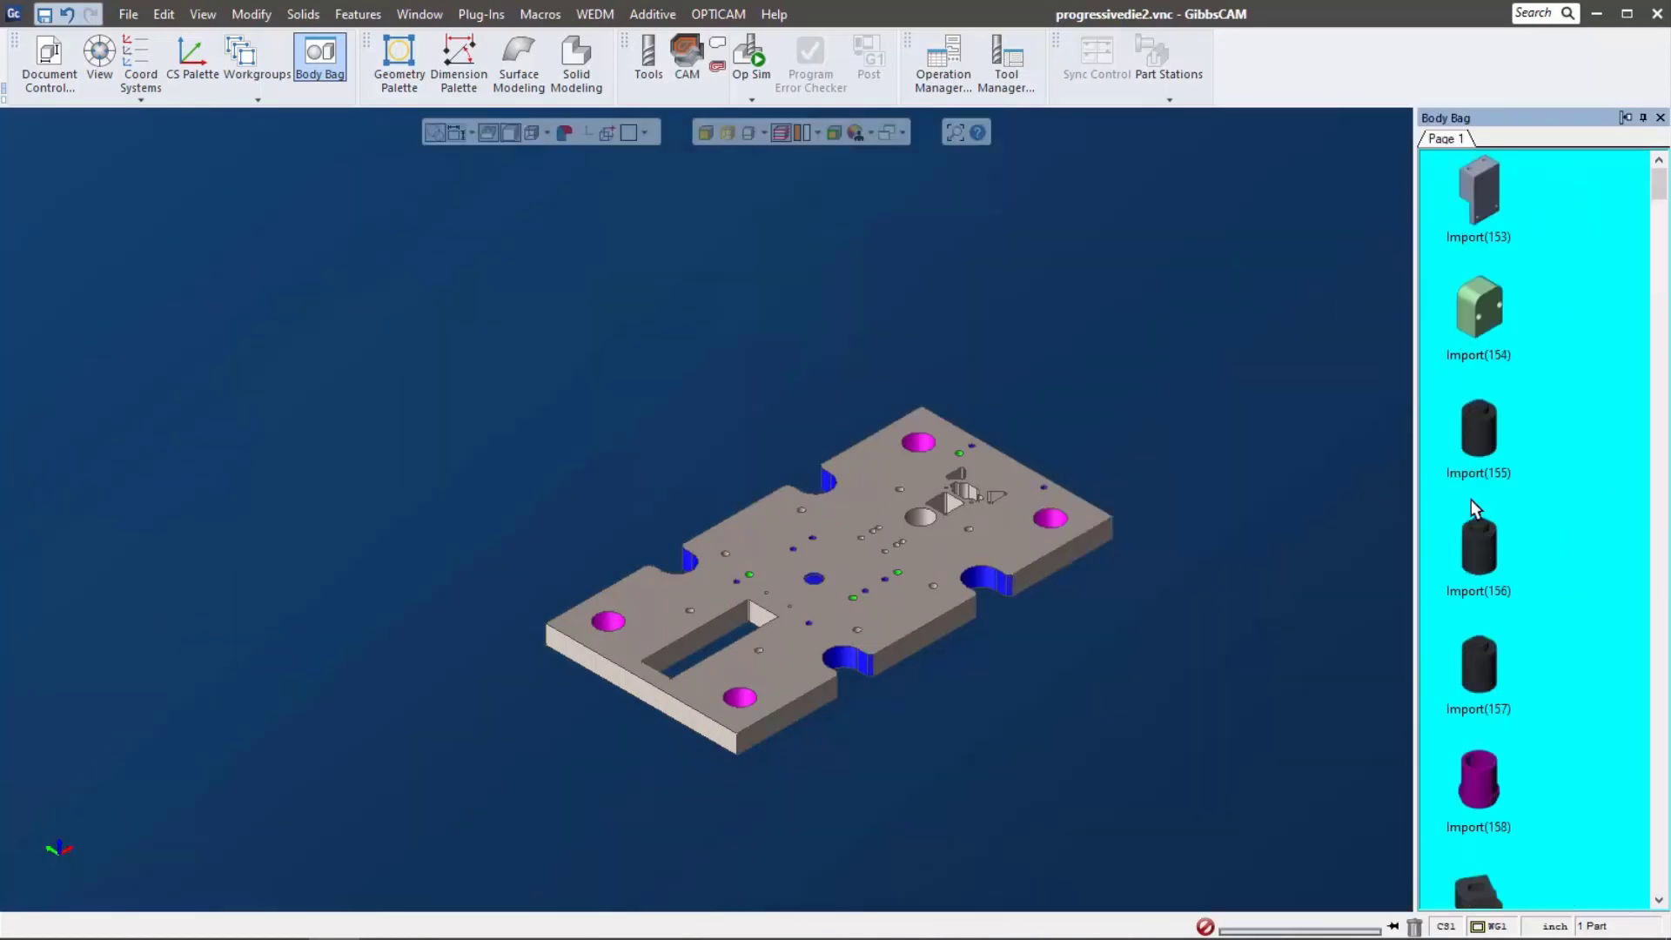
left_click(338, 66)
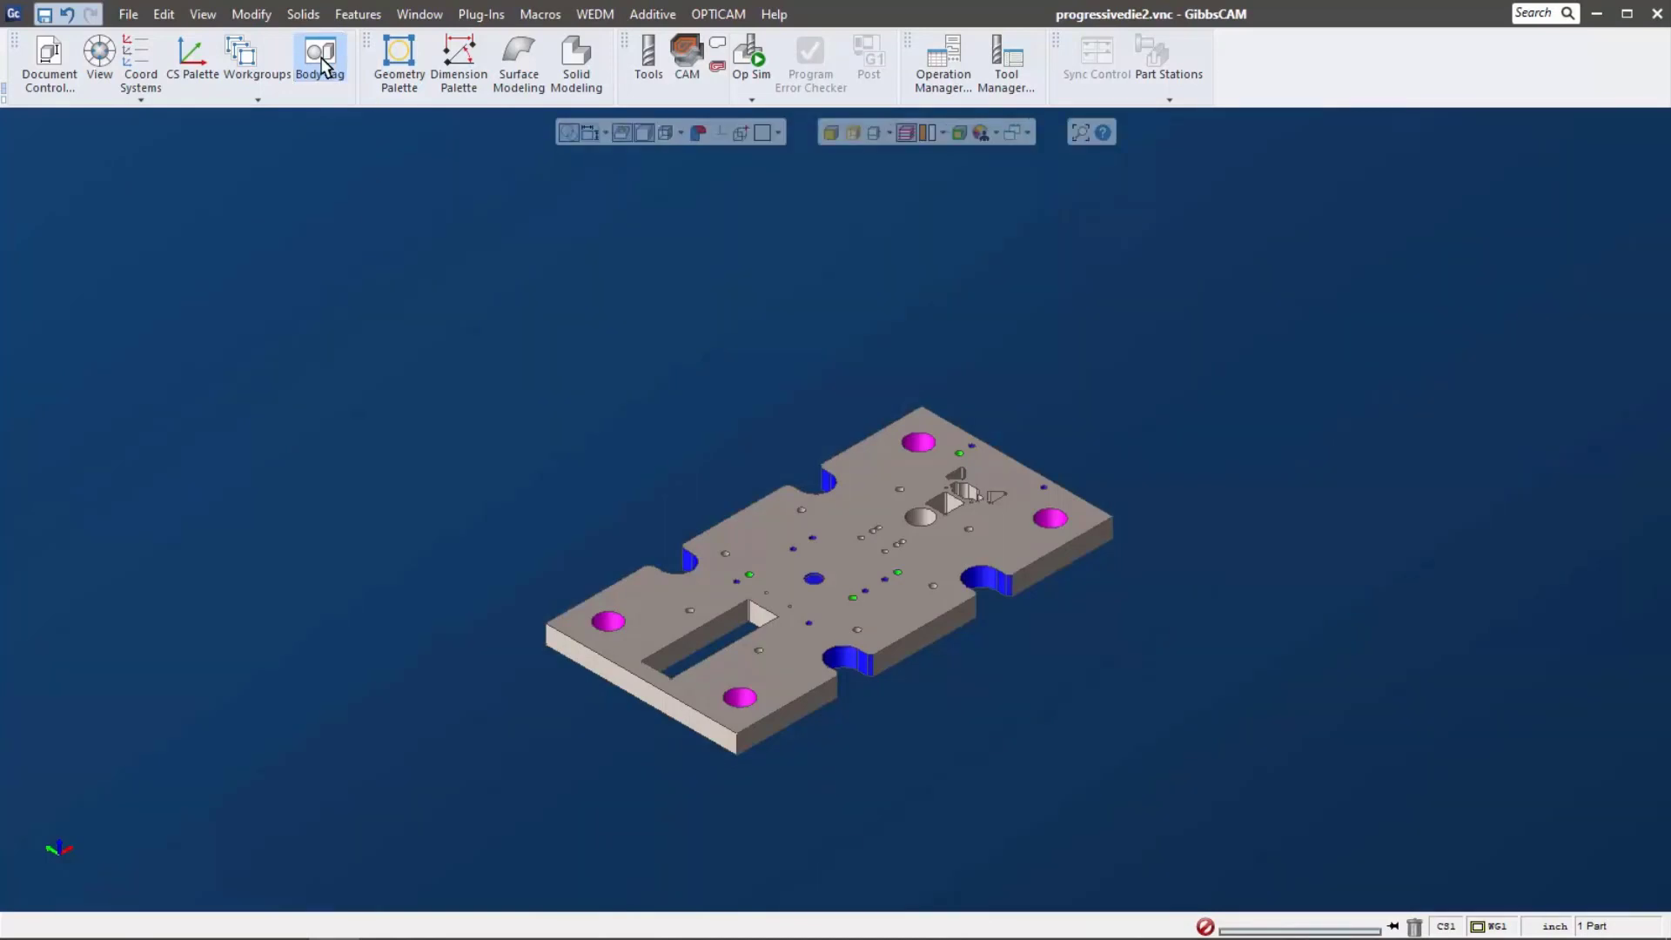
left_click(324, 66)
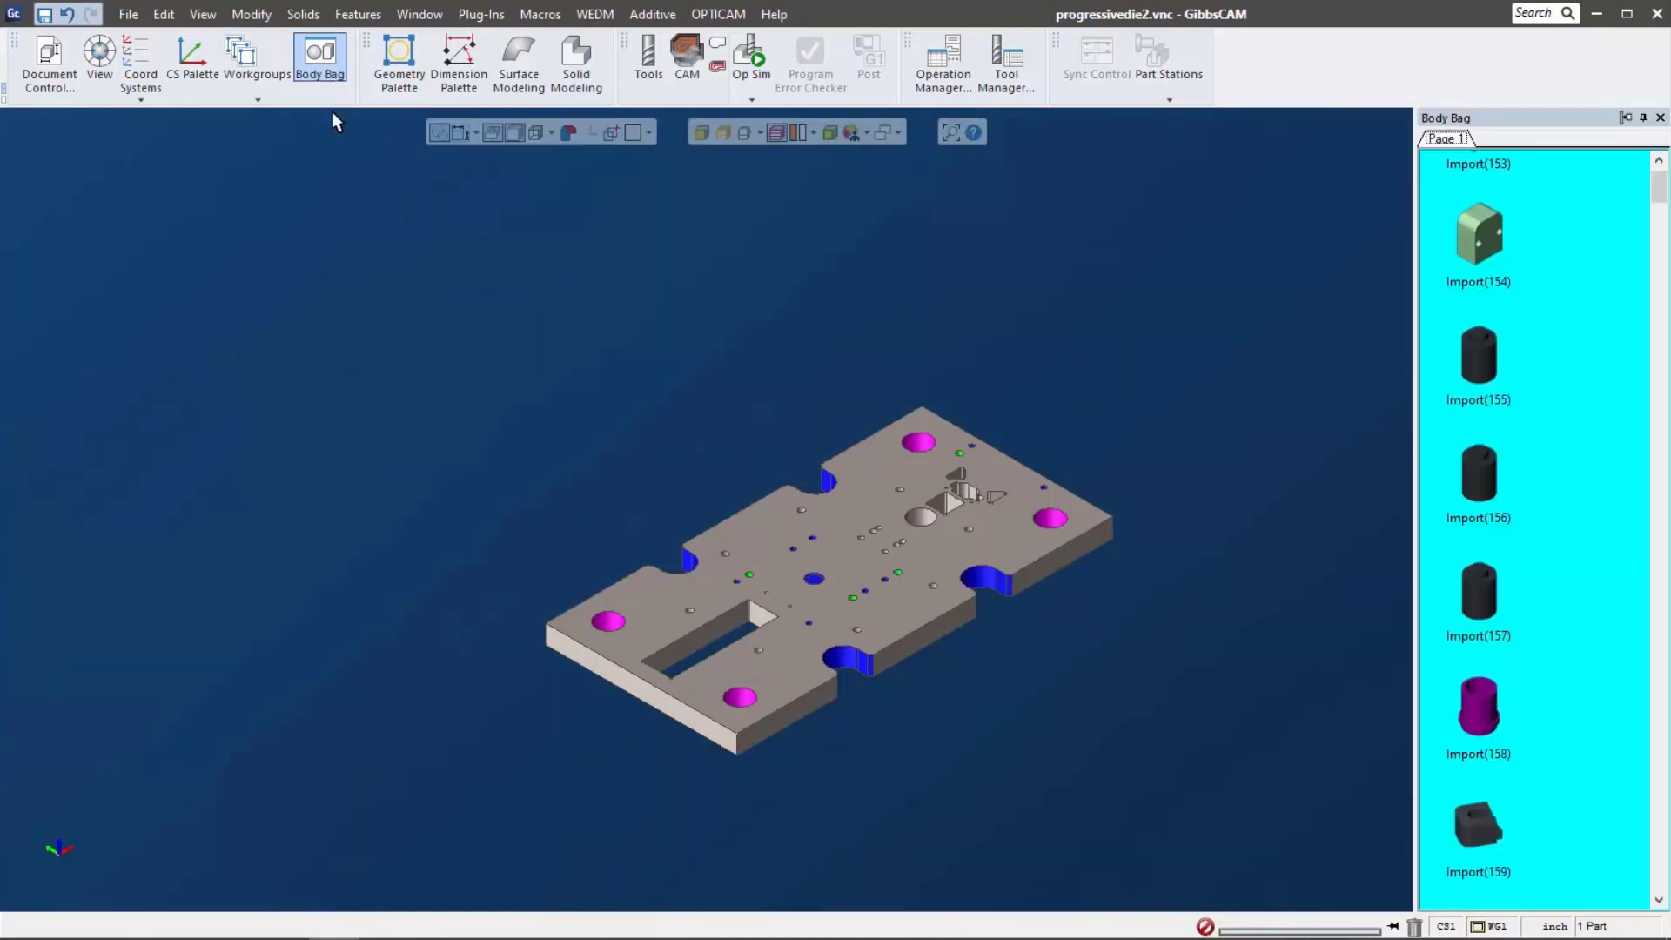
left_click(241, 57)
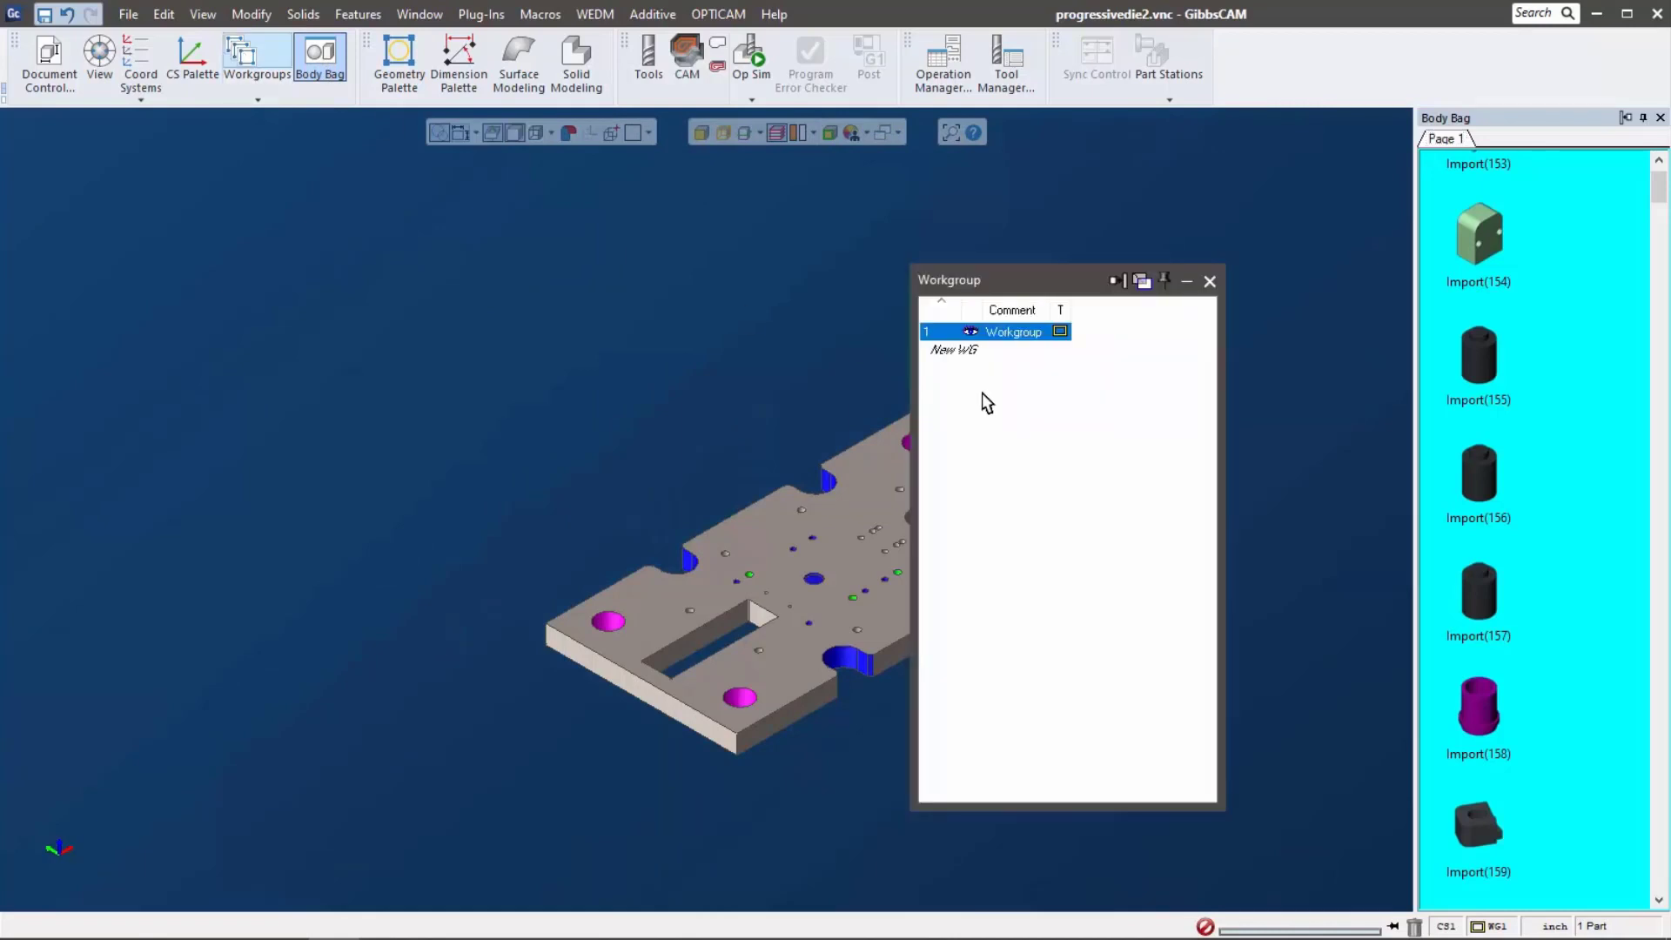
left_click(1114, 286)
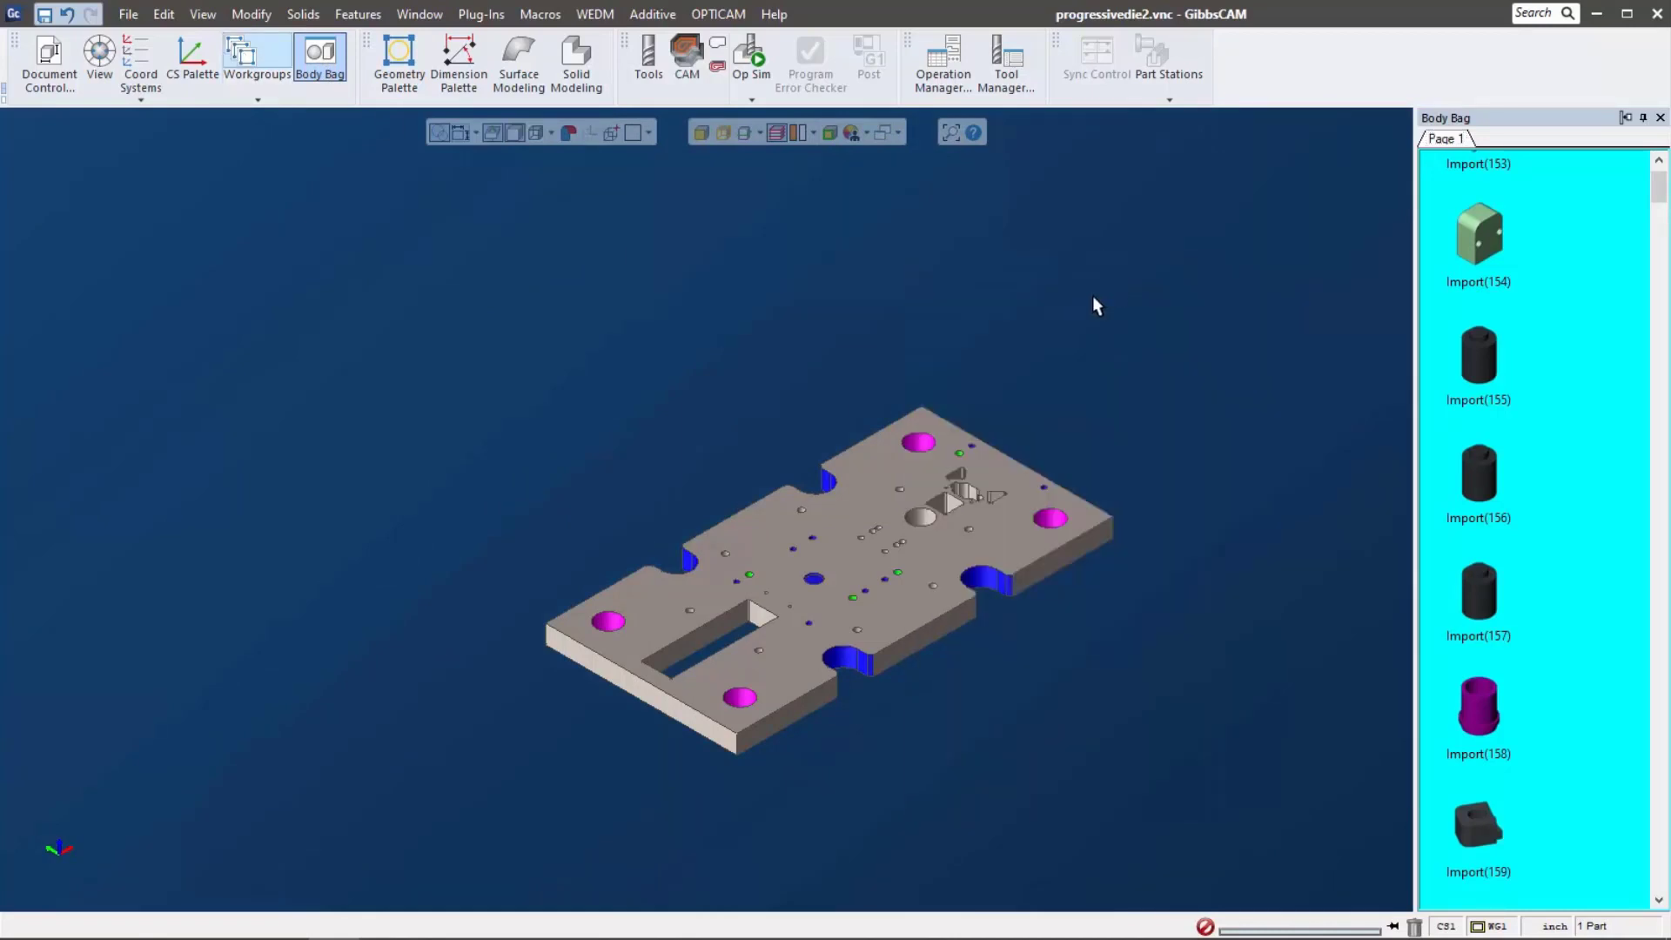
left_click_drag(1088, 278, 1586, 379)
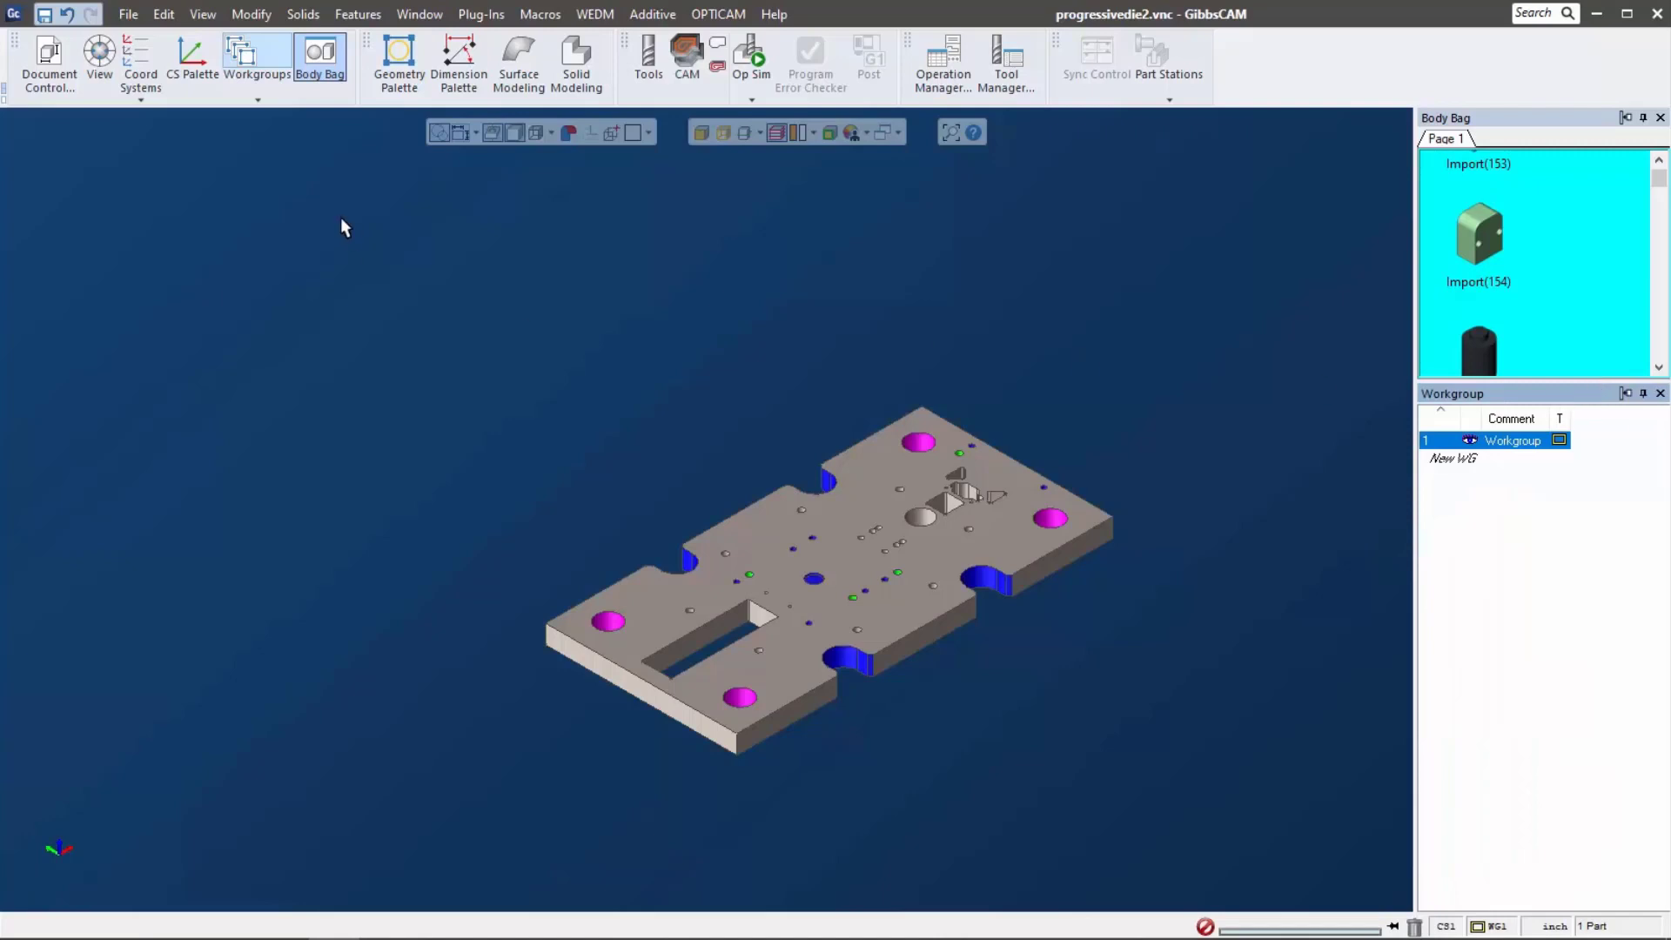
left_click(141, 44)
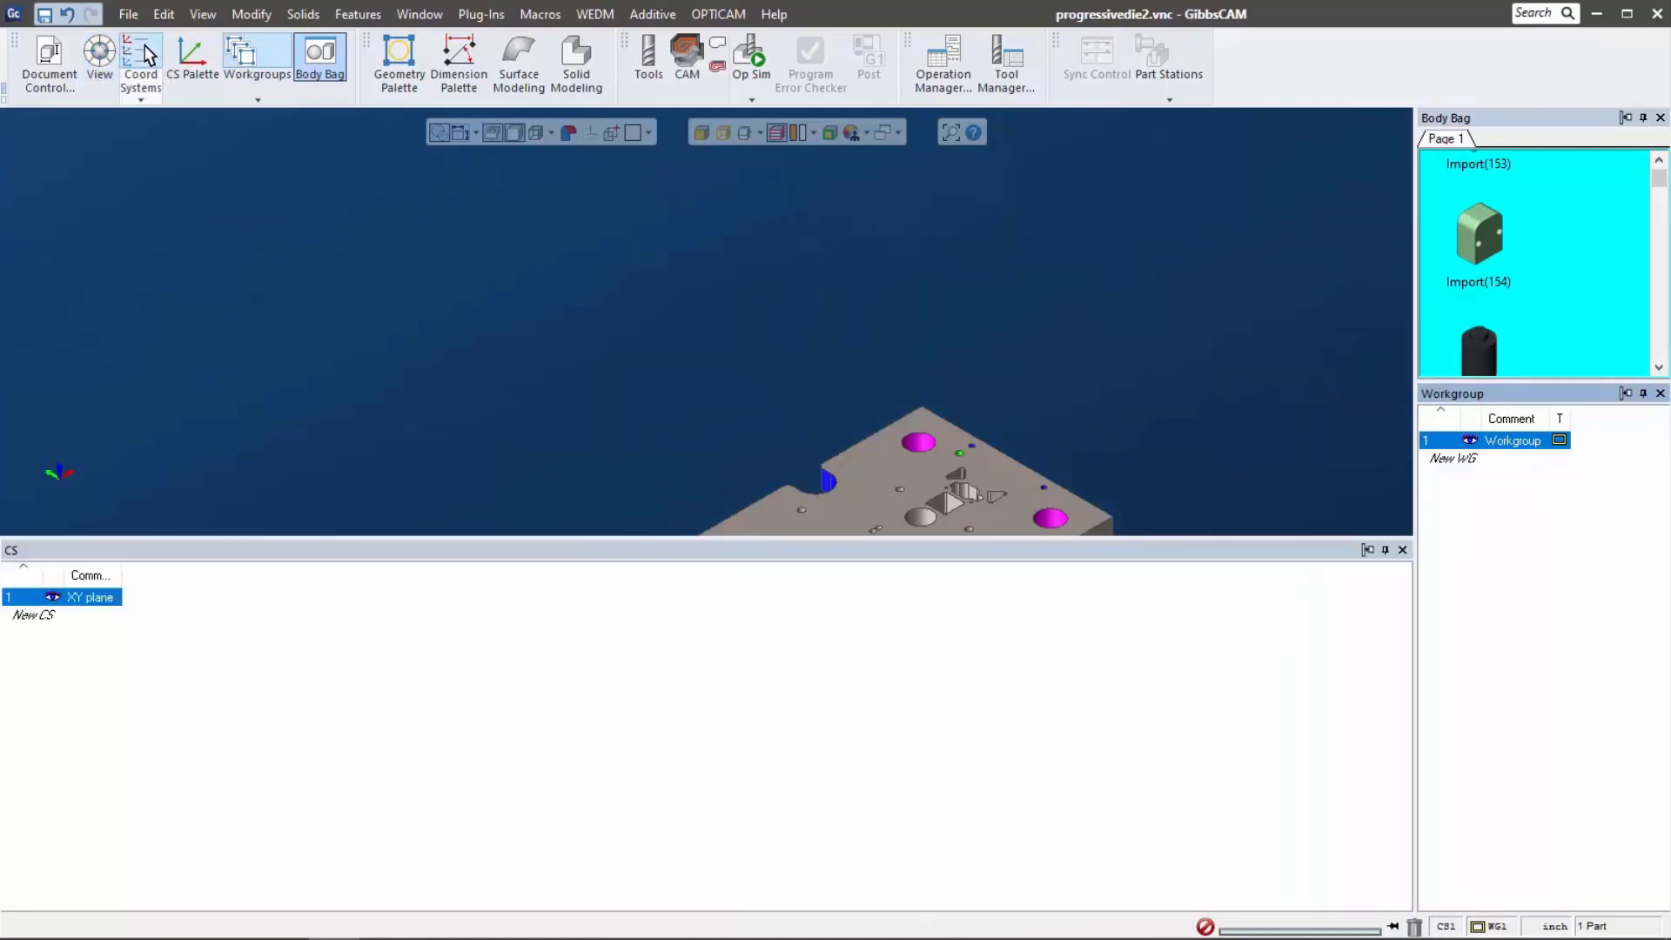
left_click(1367, 549)
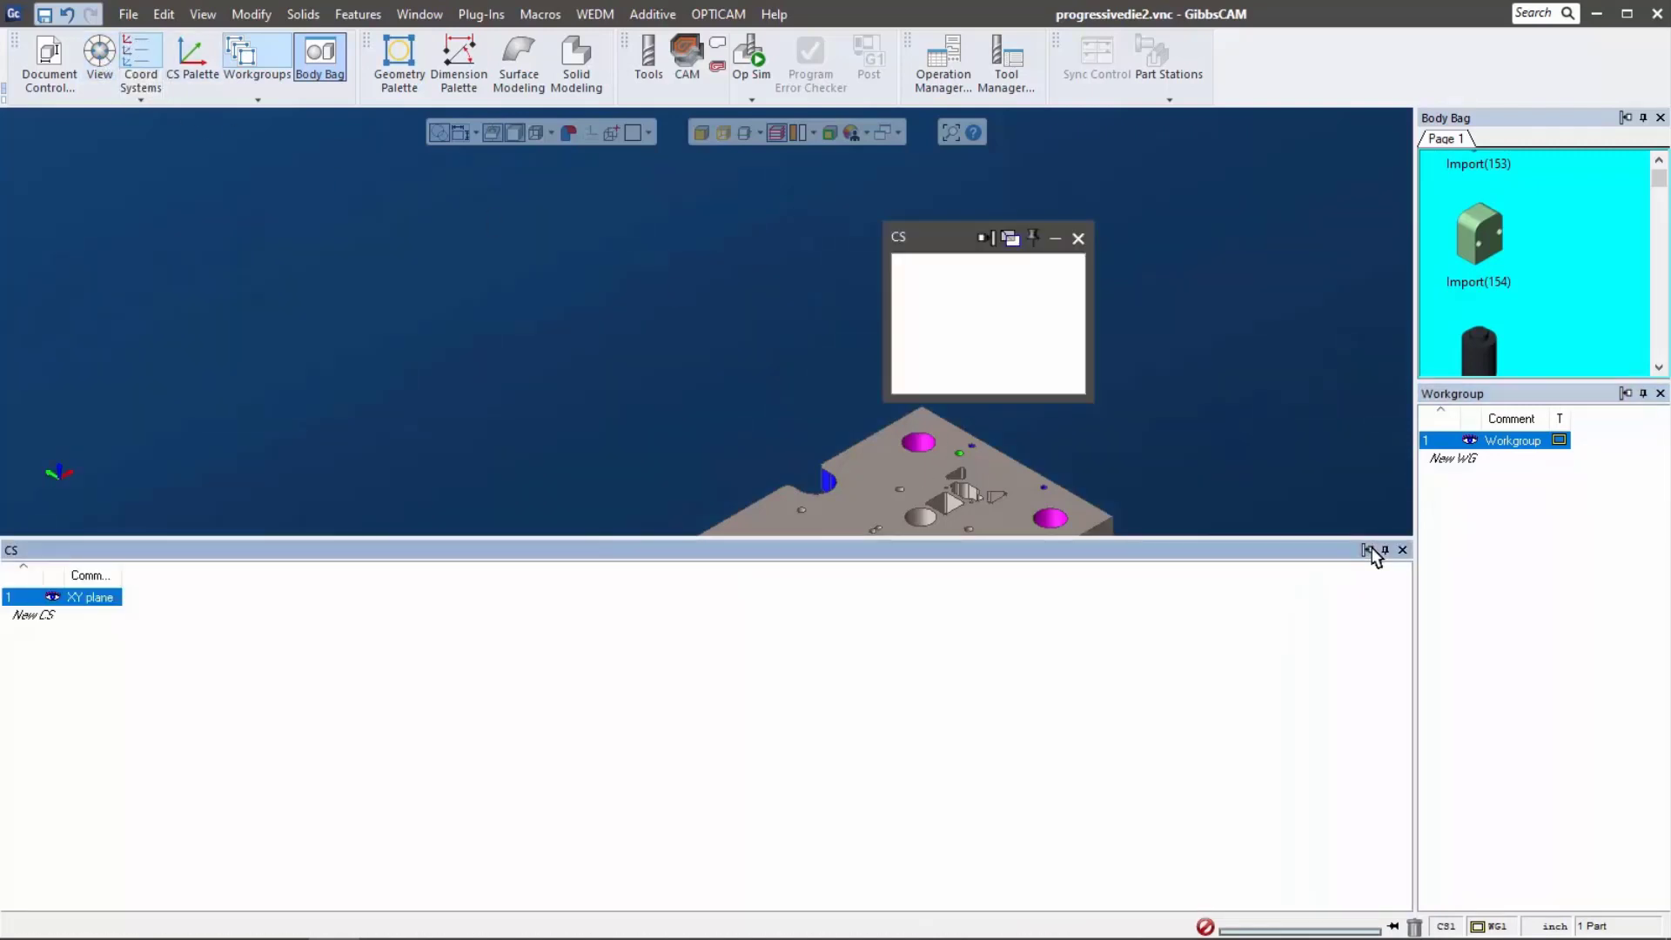
mouse_move(951, 246)
left_mouse_down()
mouse_move(858, 266)
mouse_move(1482, 436)
mouse_move(1529, 540)
mouse_move(1539, 679)
left_mouse_up()
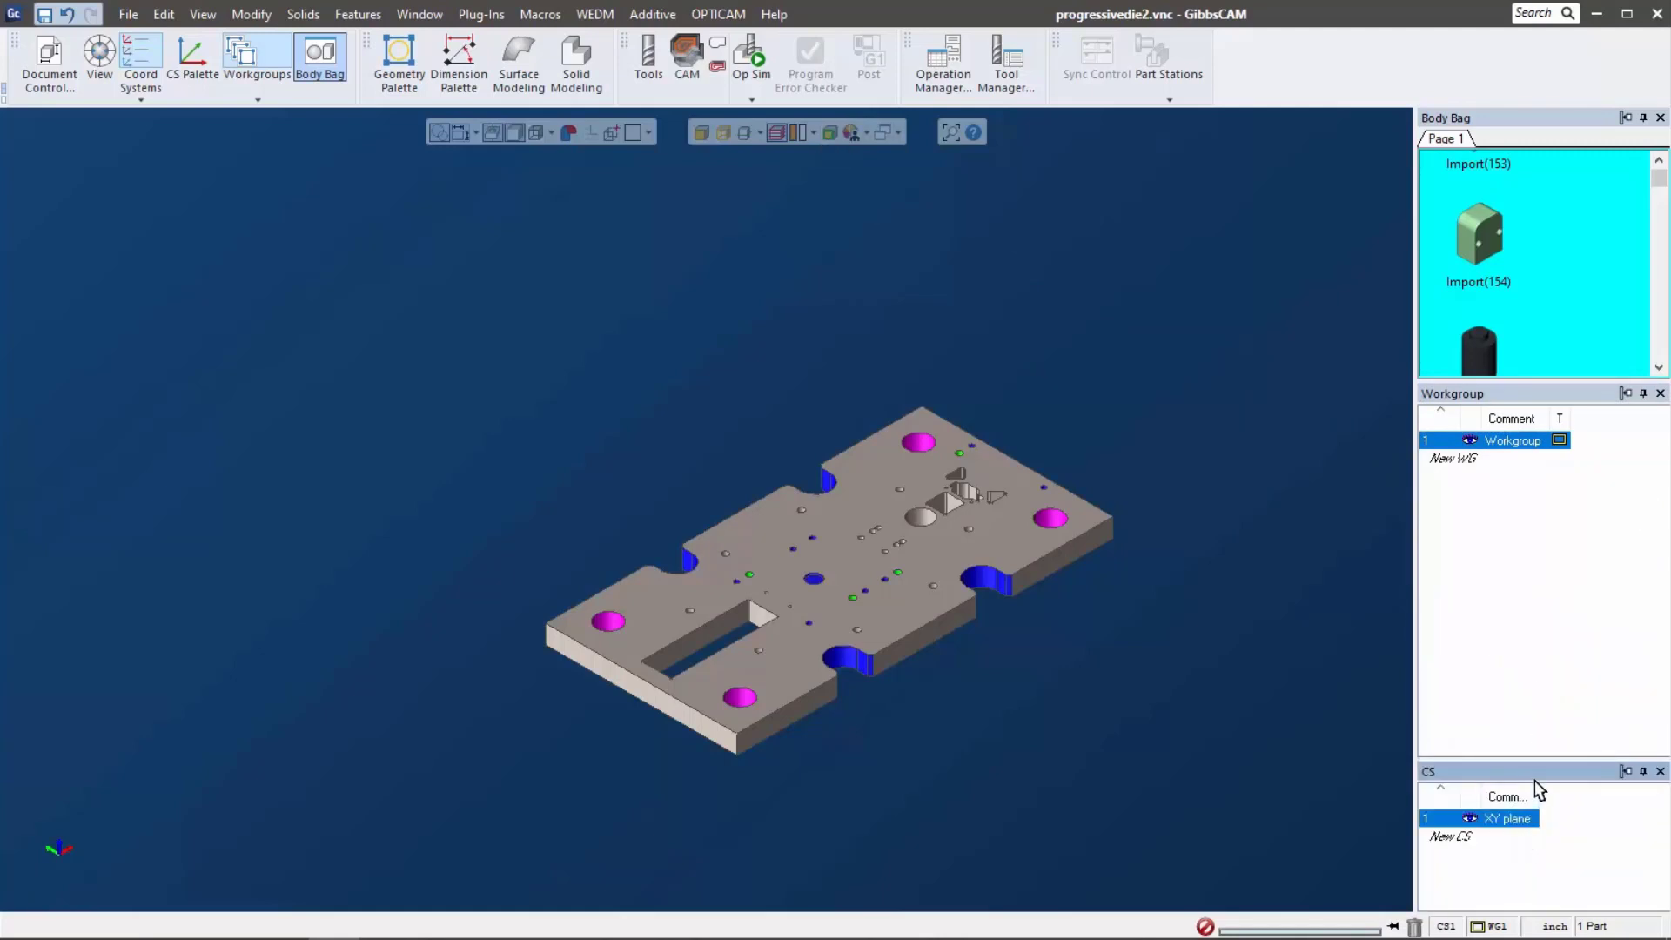
left_click_drag(1544, 771, 1545, 263)
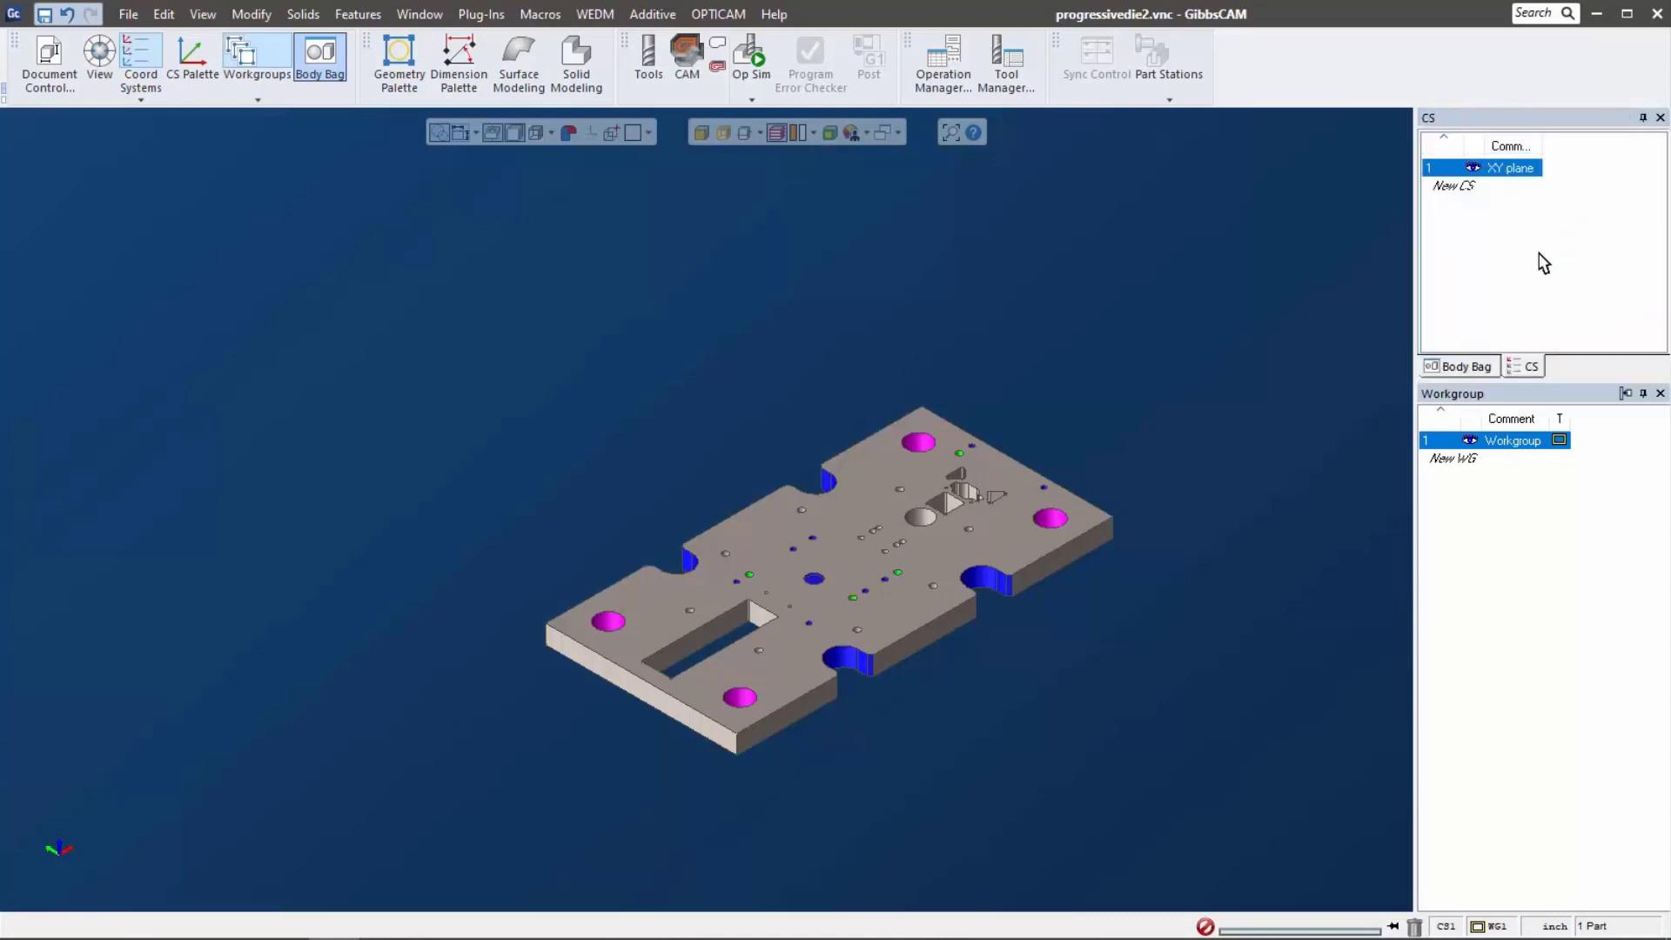
left_click_drag(1532, 394, 1542, 522)
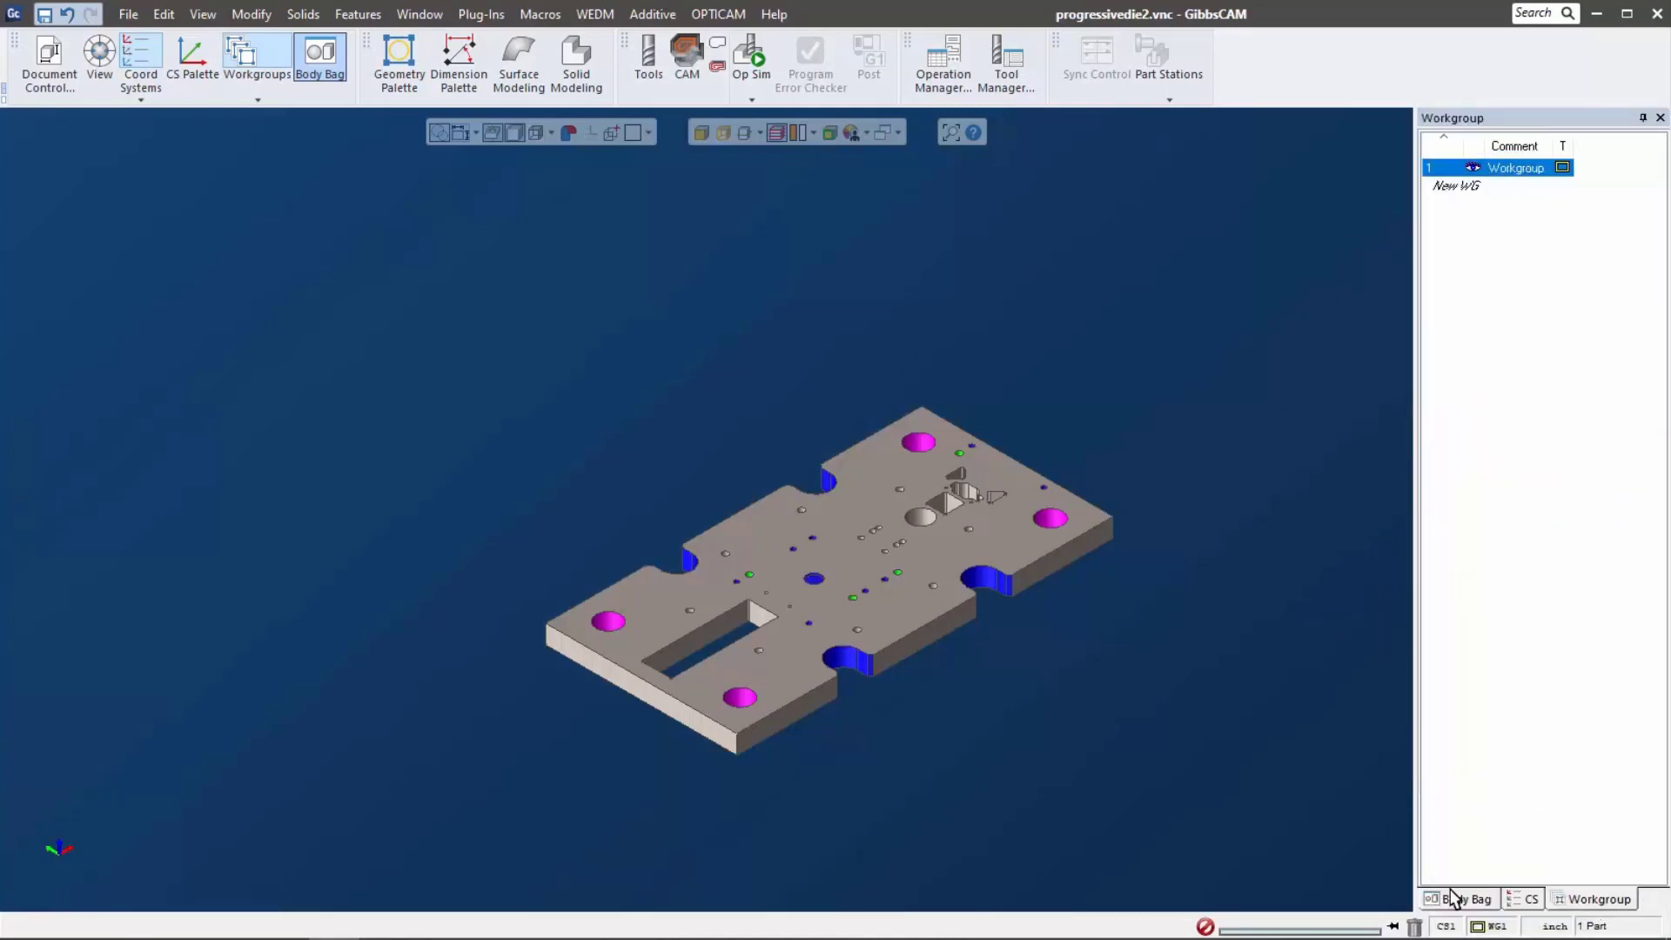
right_click(1653, 903)
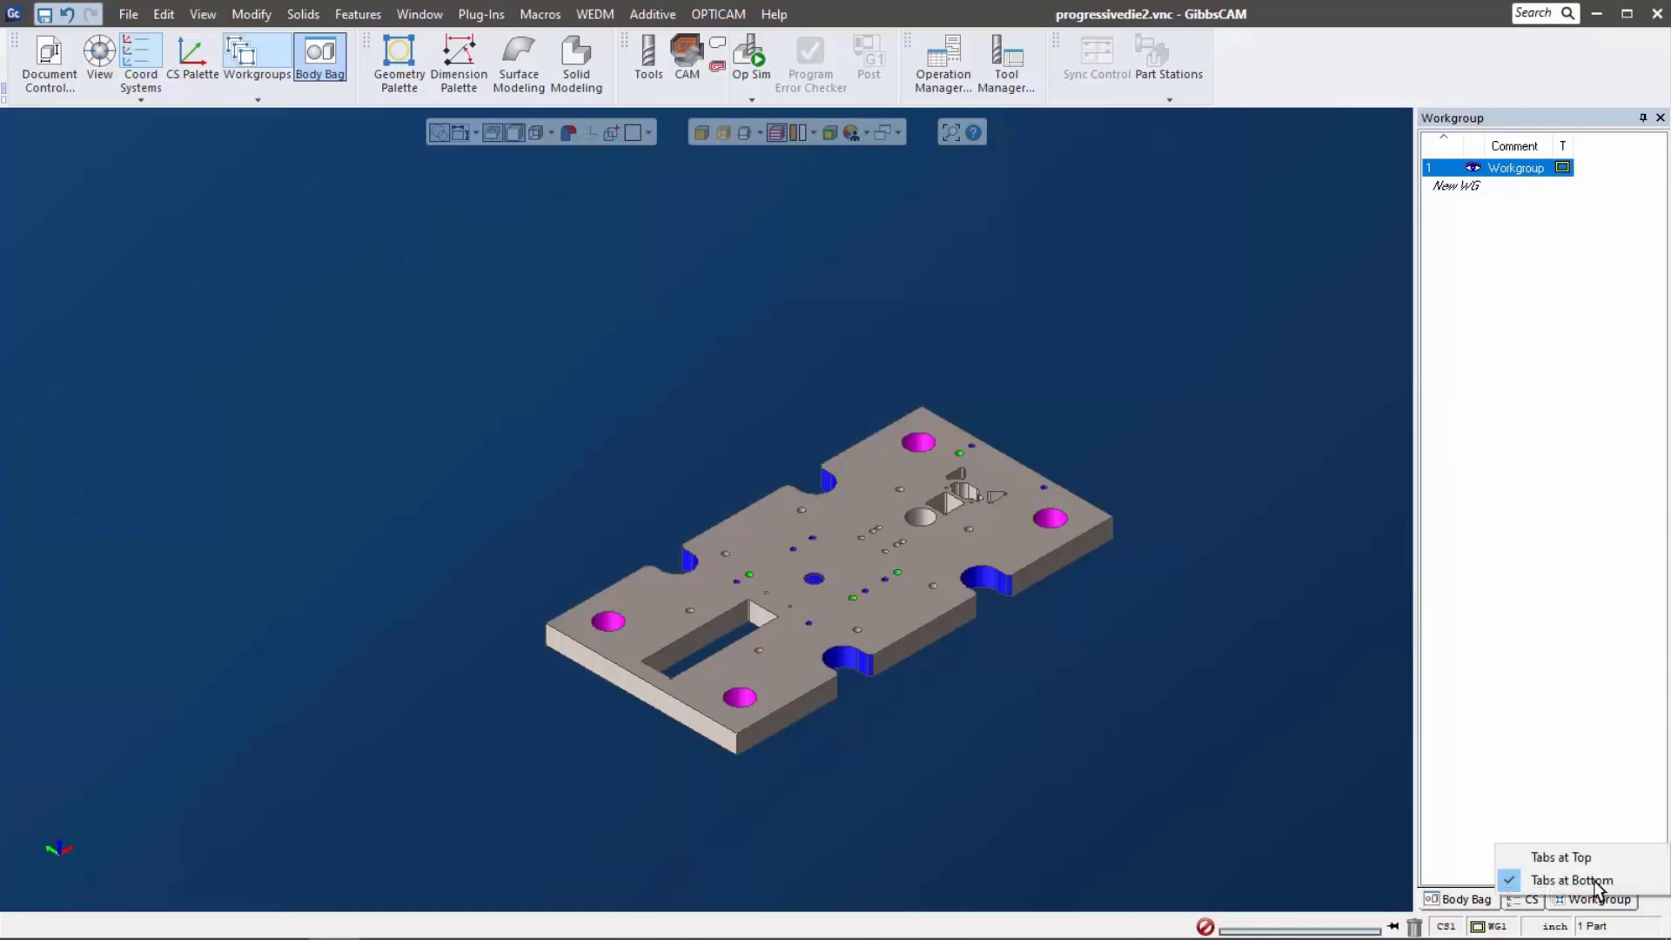
left_click(1578, 857)
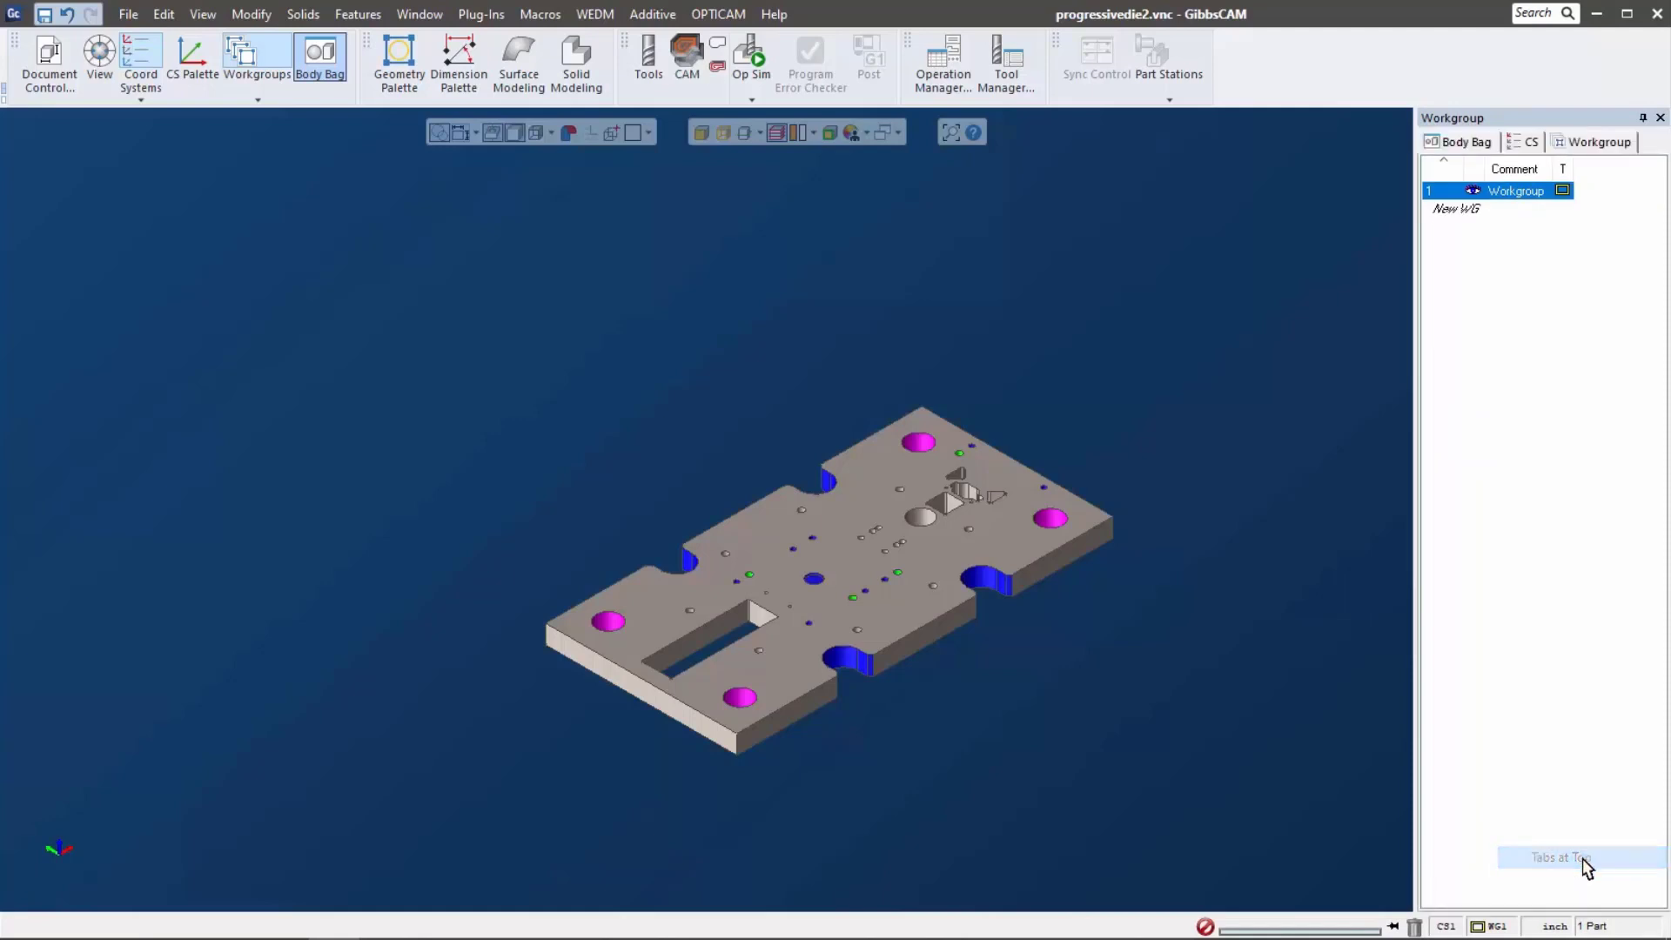
left_click(1446, 145)
left_click(1518, 142)
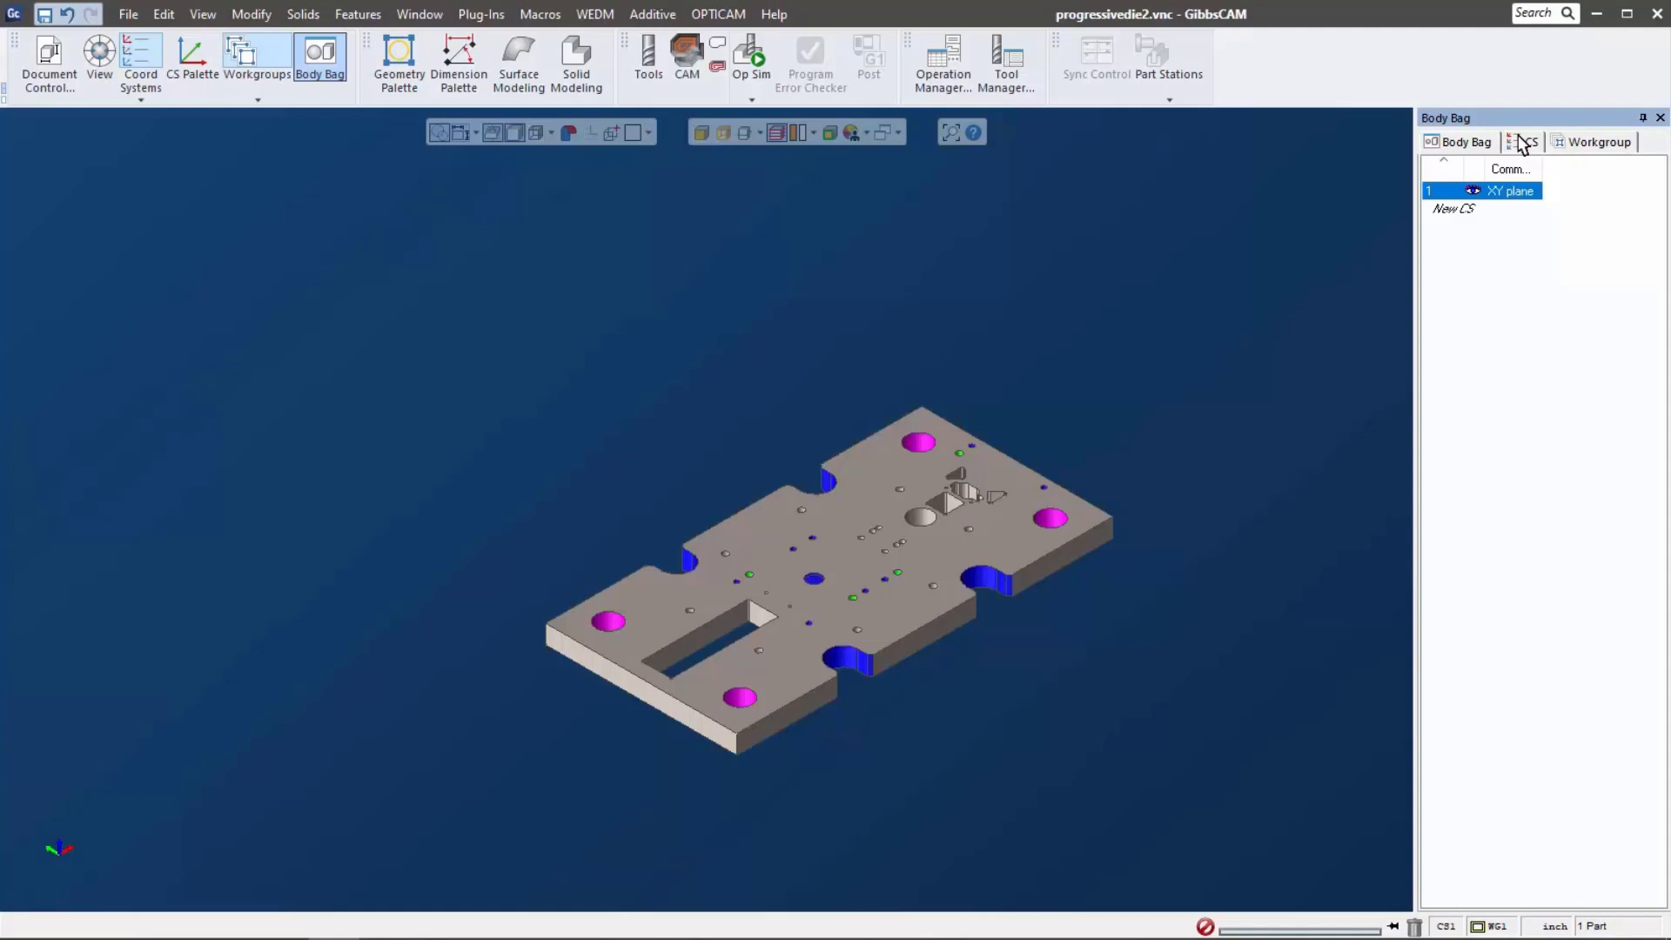
left_click(1592, 144)
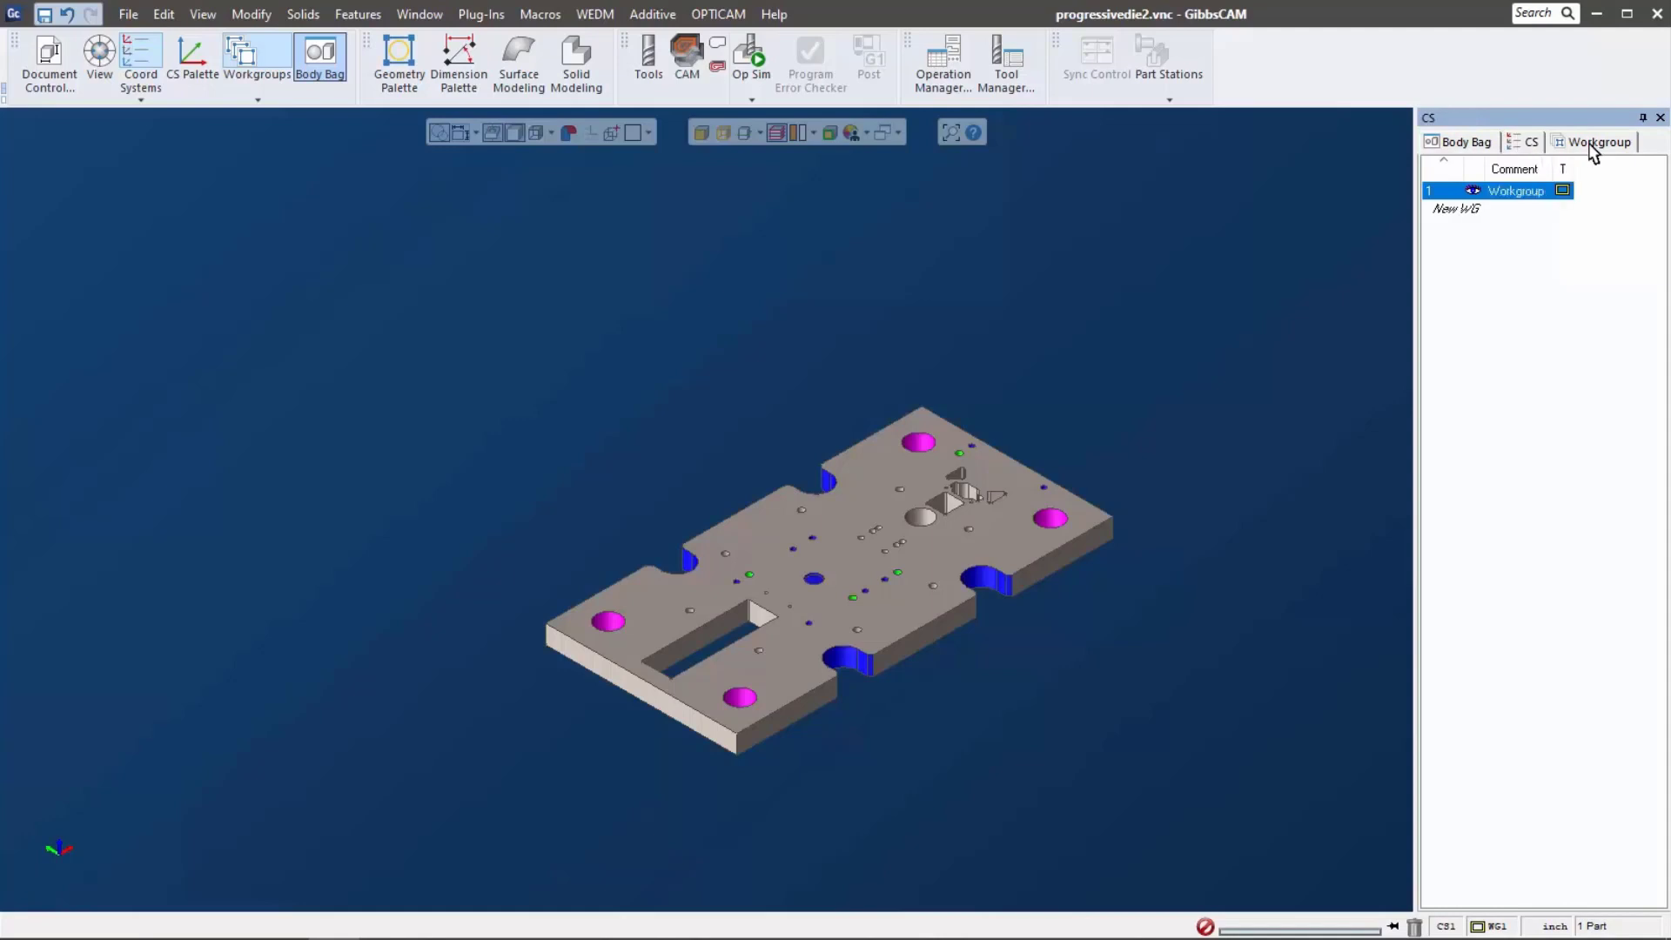
left_click(1659, 118)
left_click(1659, 118)
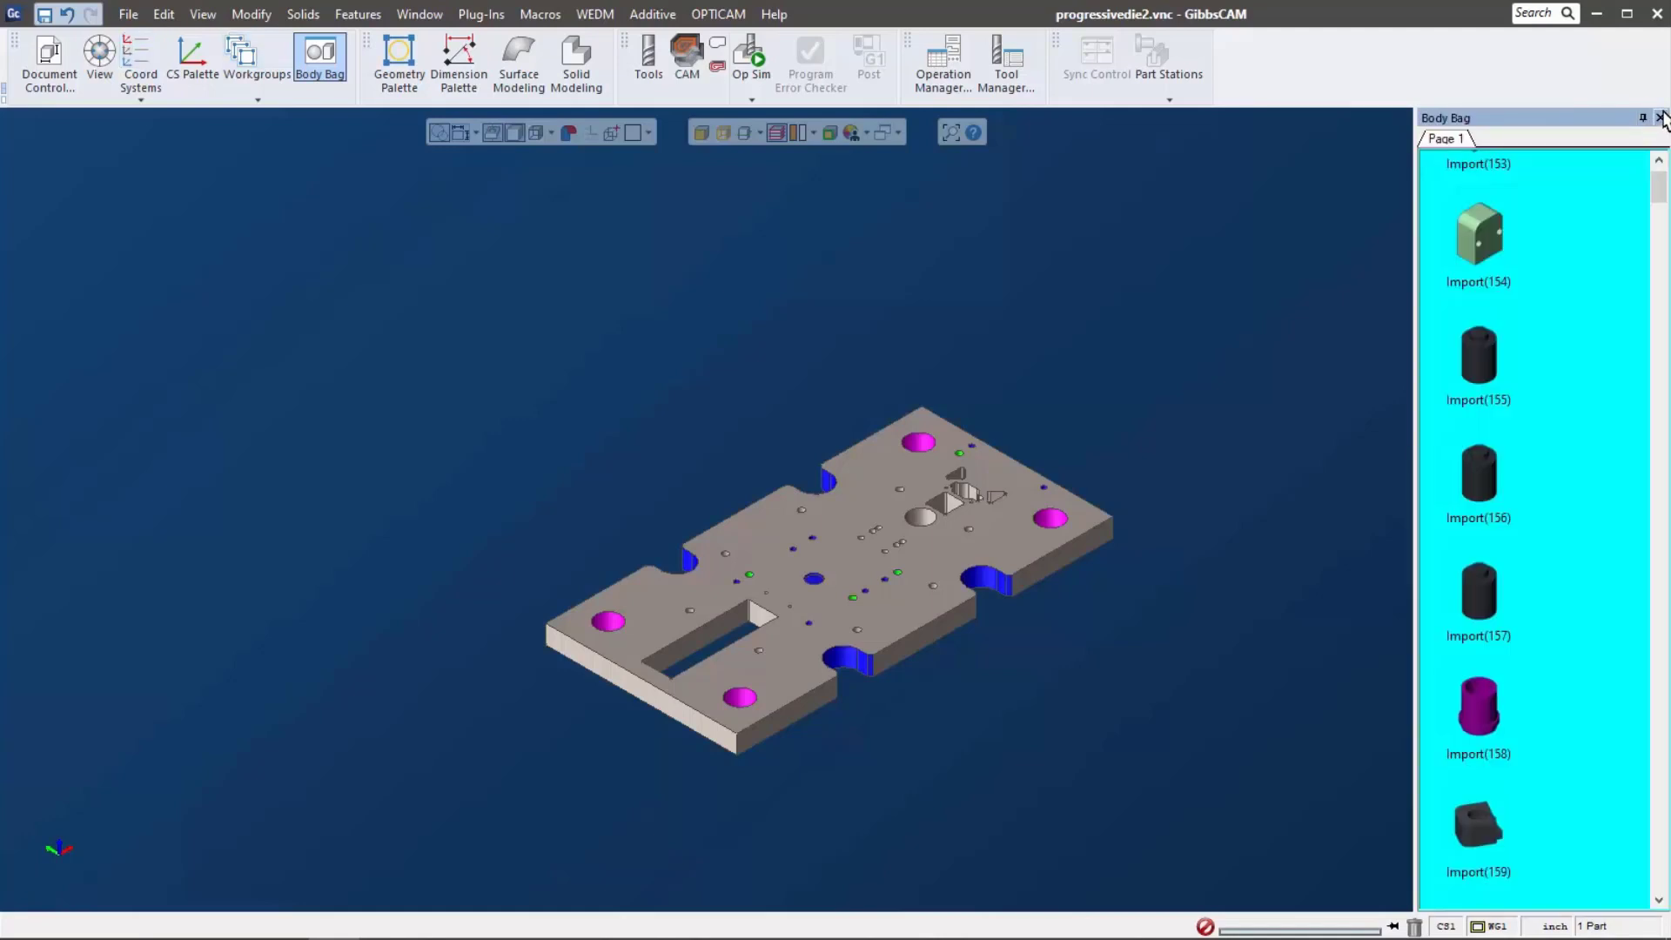
- Close the Body Bag panel and display the grid plane over the die plate
left_click(1661, 117)
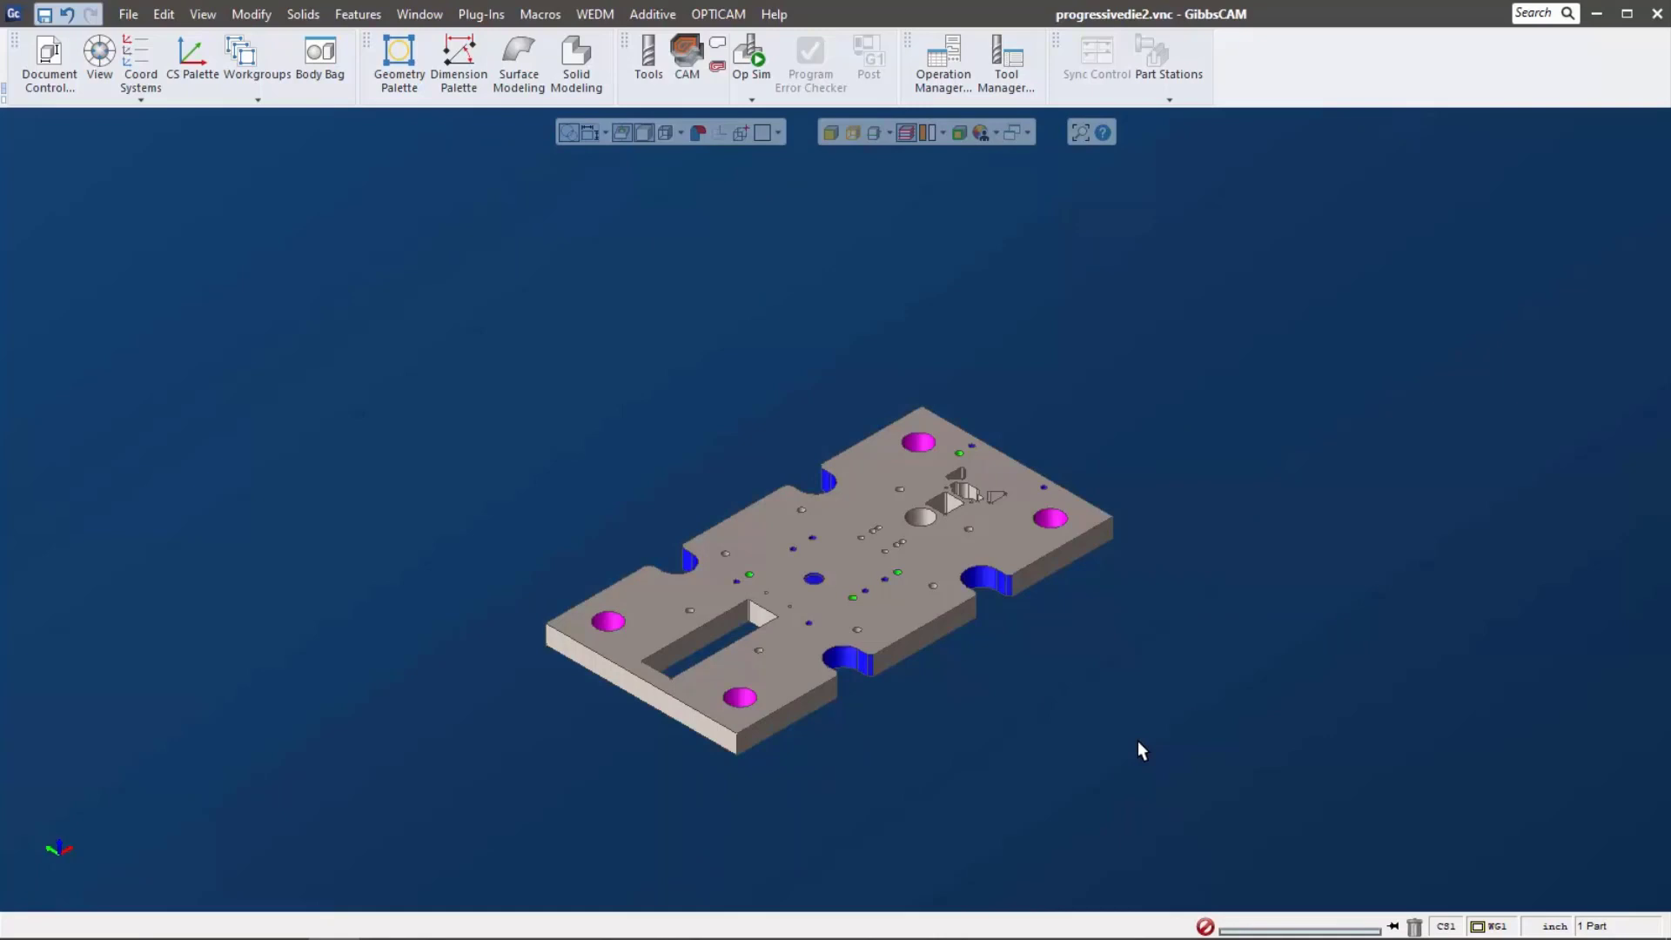
left_click(759, 131)
middle_click_drag(937, 342, 540, 243)
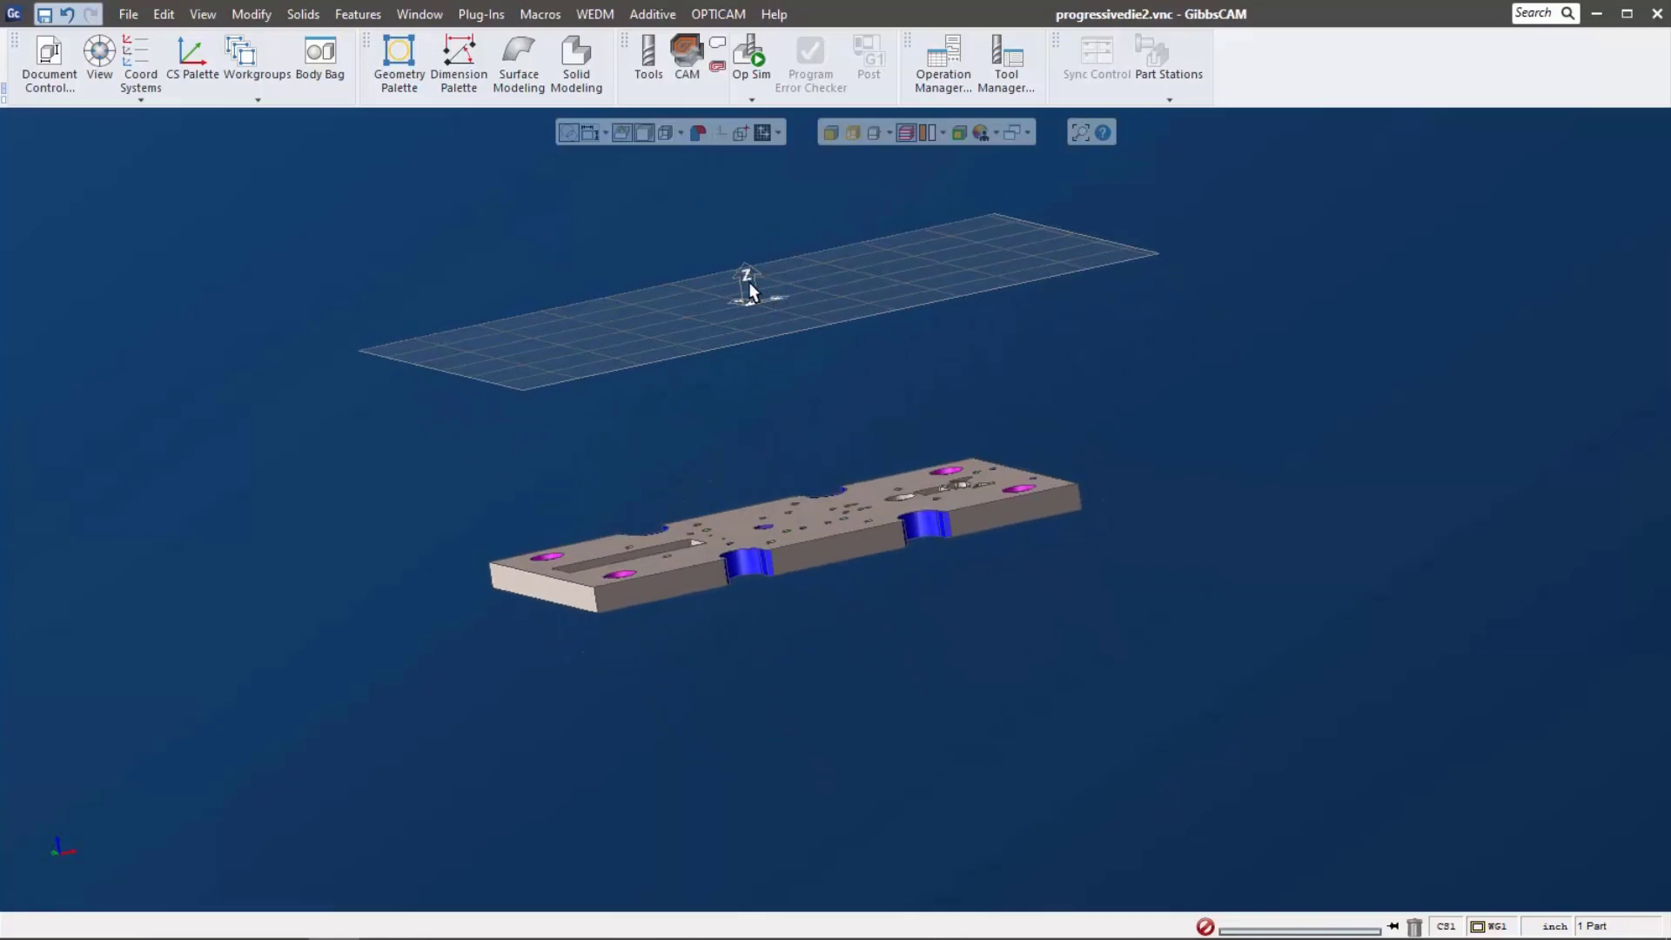
- Orbit around the plate to inspect it with the grid, revealing the yellow holes
middle_click_drag(720, 352, 842, 407)
middle_click_drag(882, 502, 754, 703)
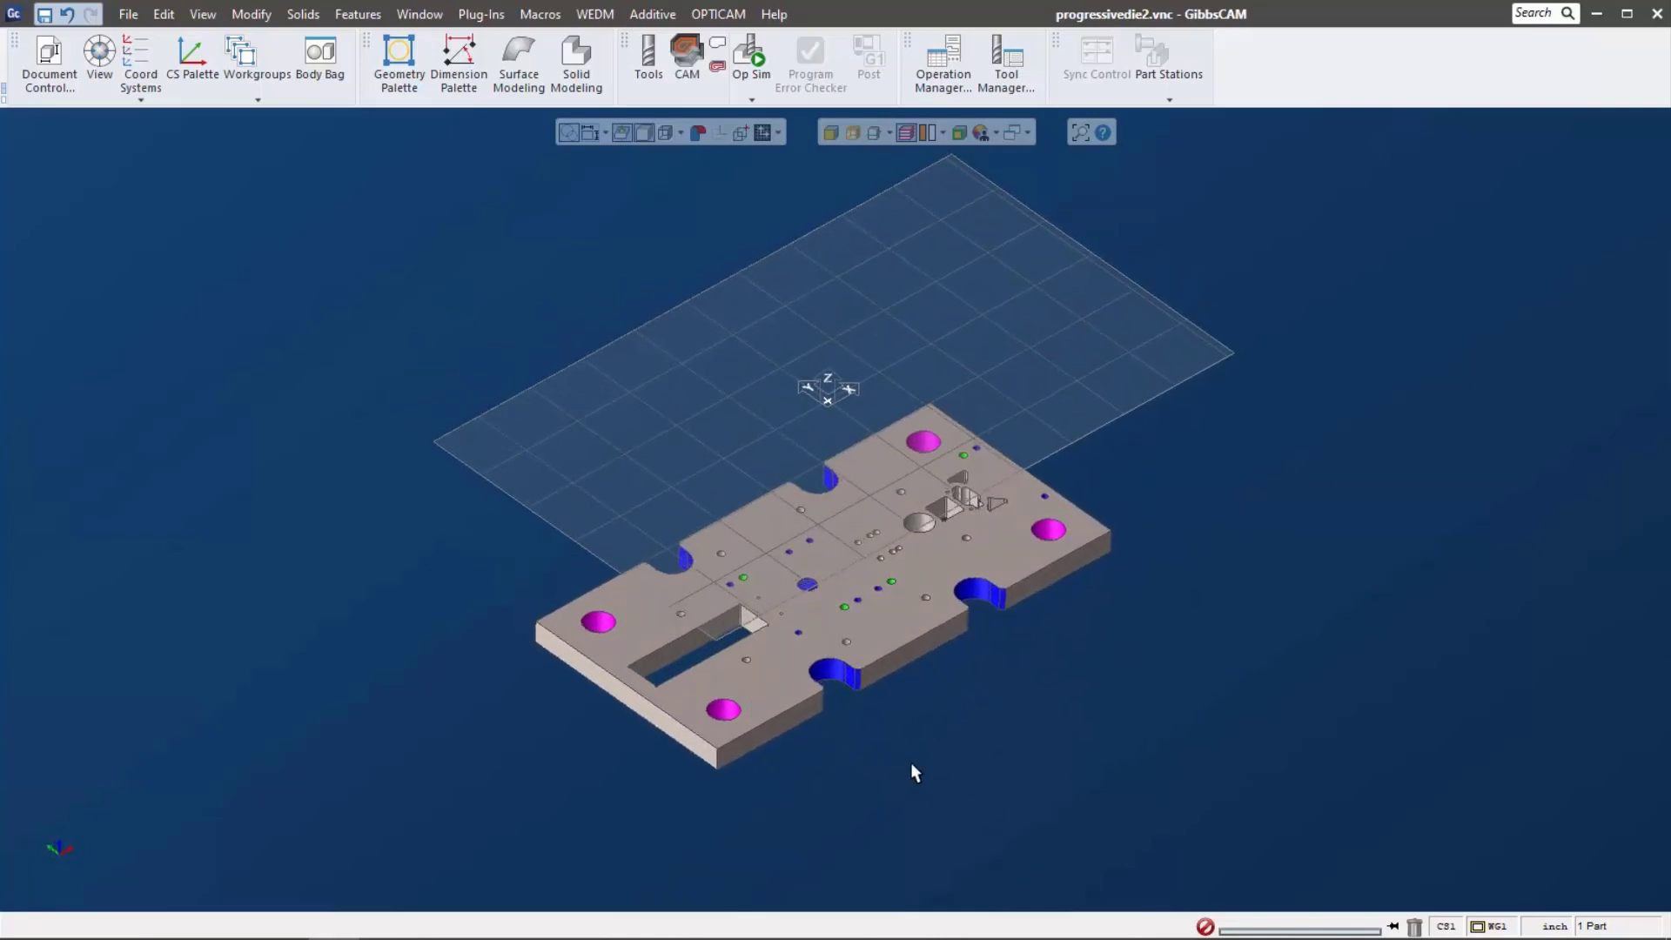
middle_click_drag(888, 749, 738, 555)
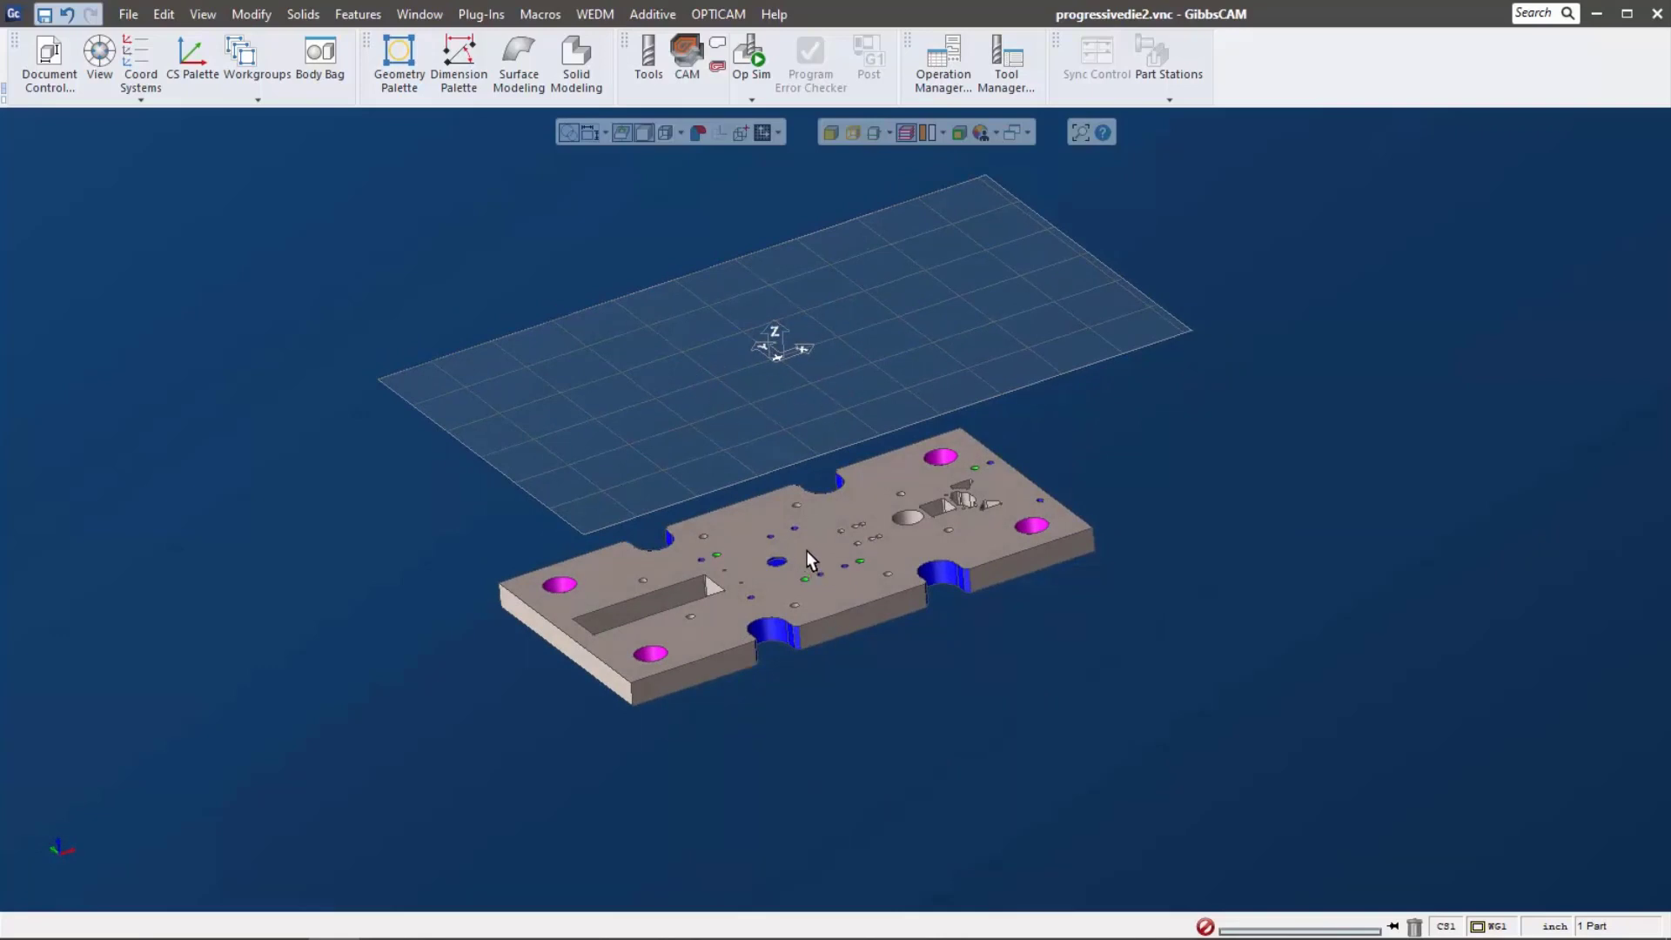
middle_click_drag(815, 607, 787, 557)
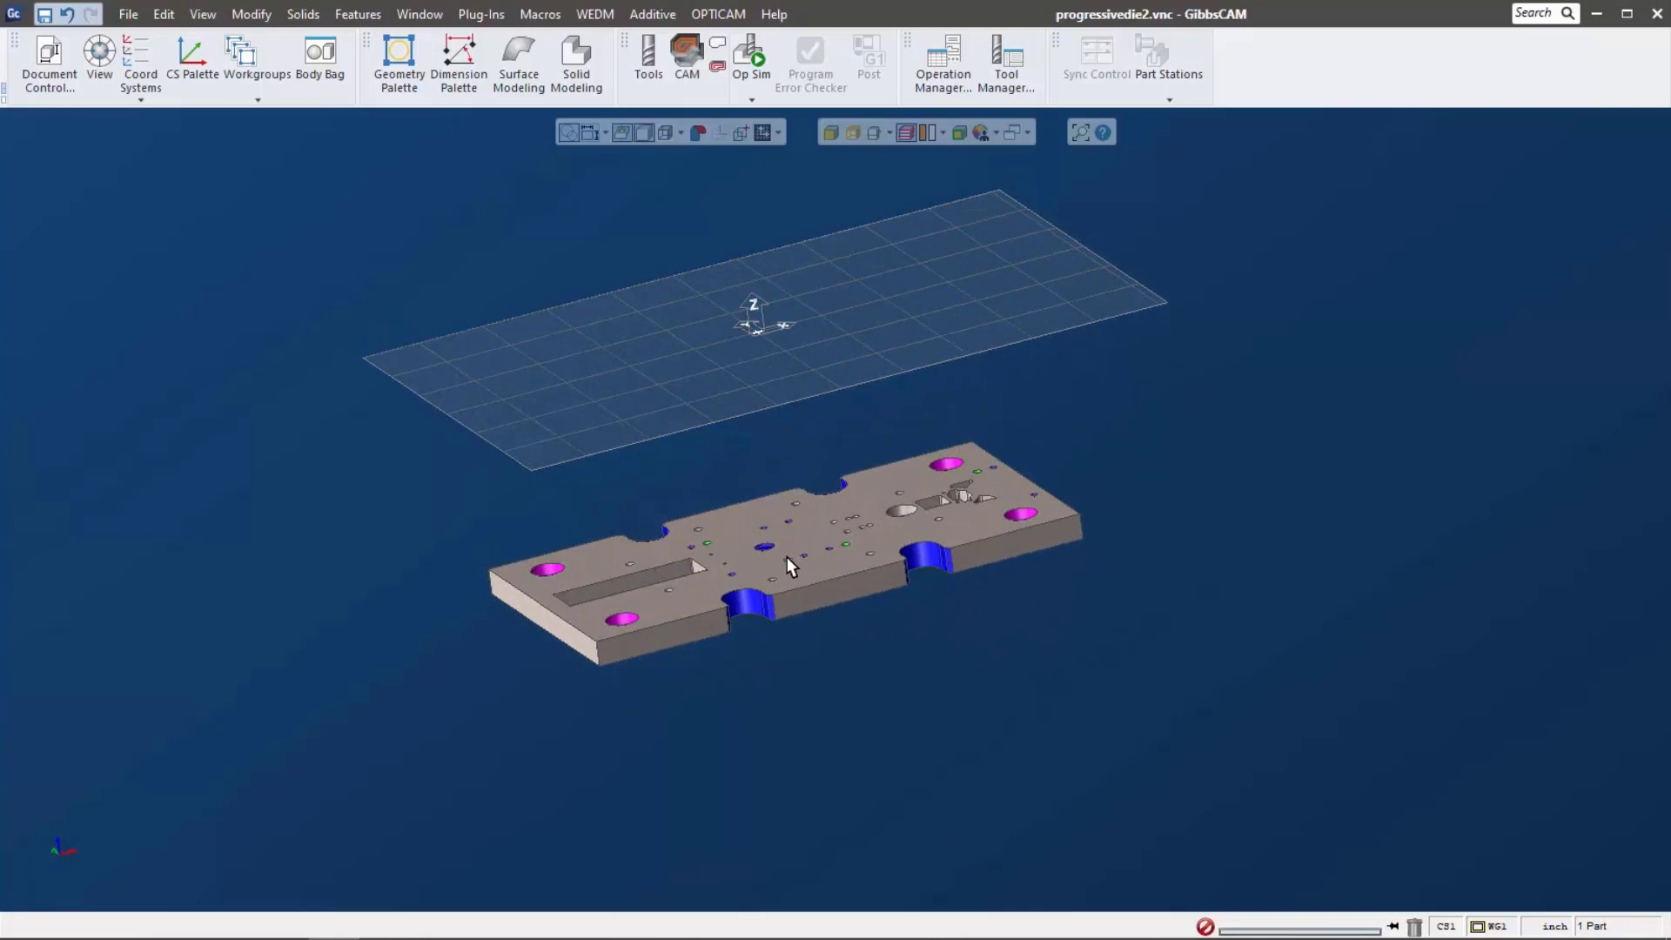
middle_click_drag(999, 571, 833, 684)
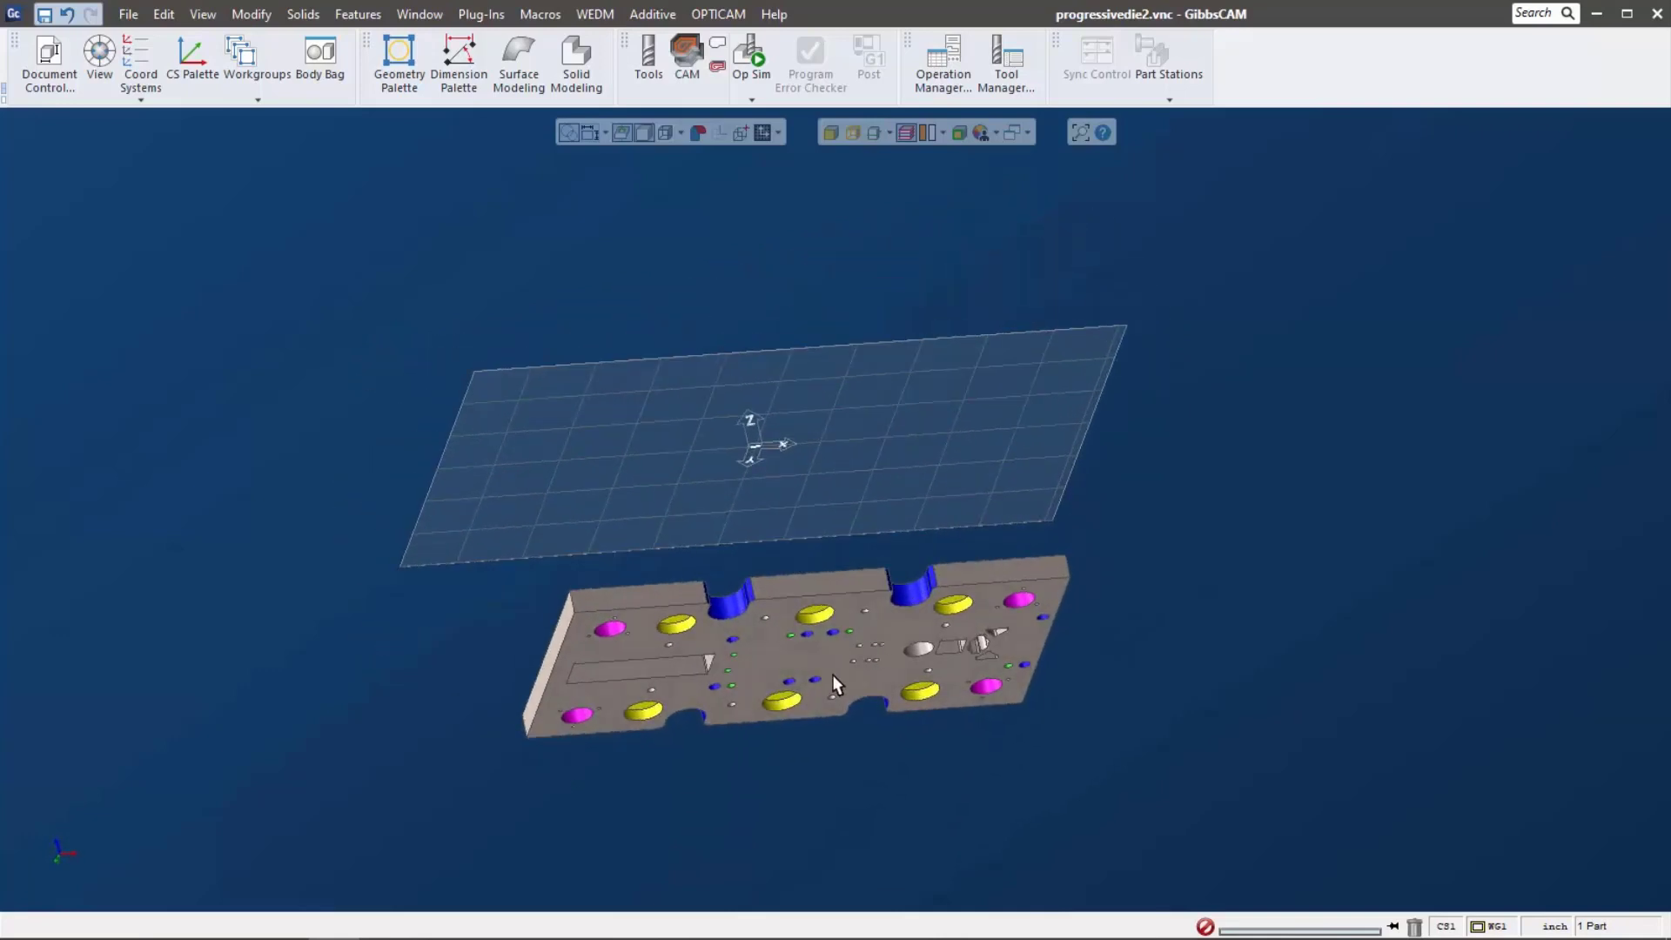
- Align the plate's top face to the coordinate system twice, then snap to an isometric view
left_click(778, 645)
right_click(778, 644)
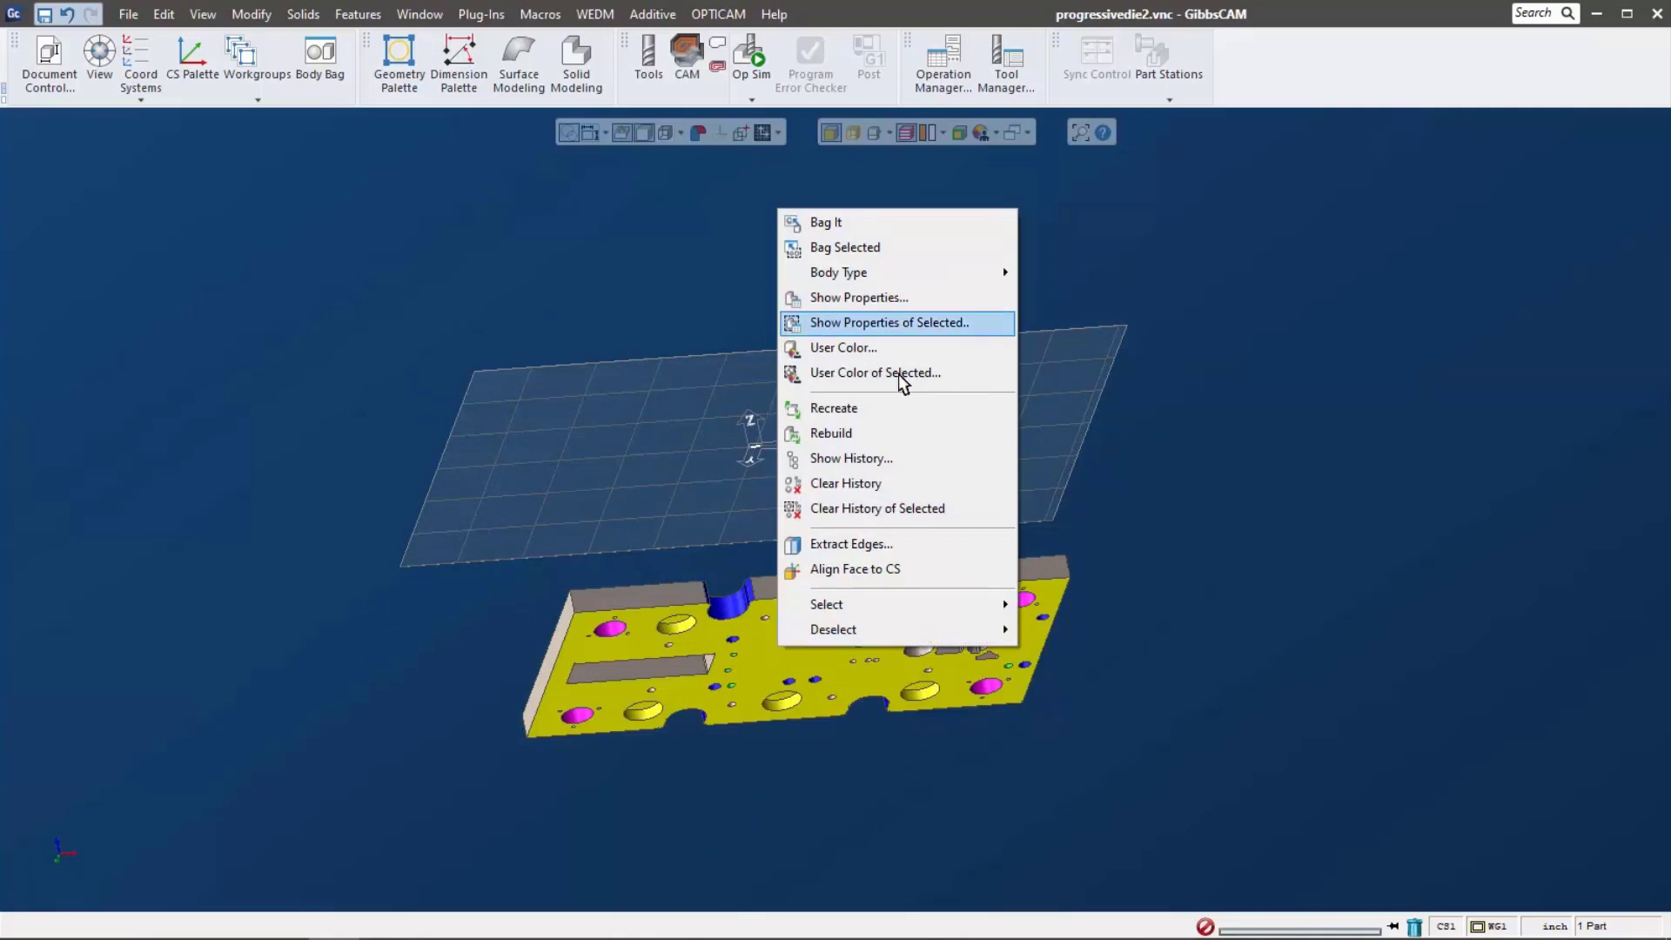
left_click(894, 570)
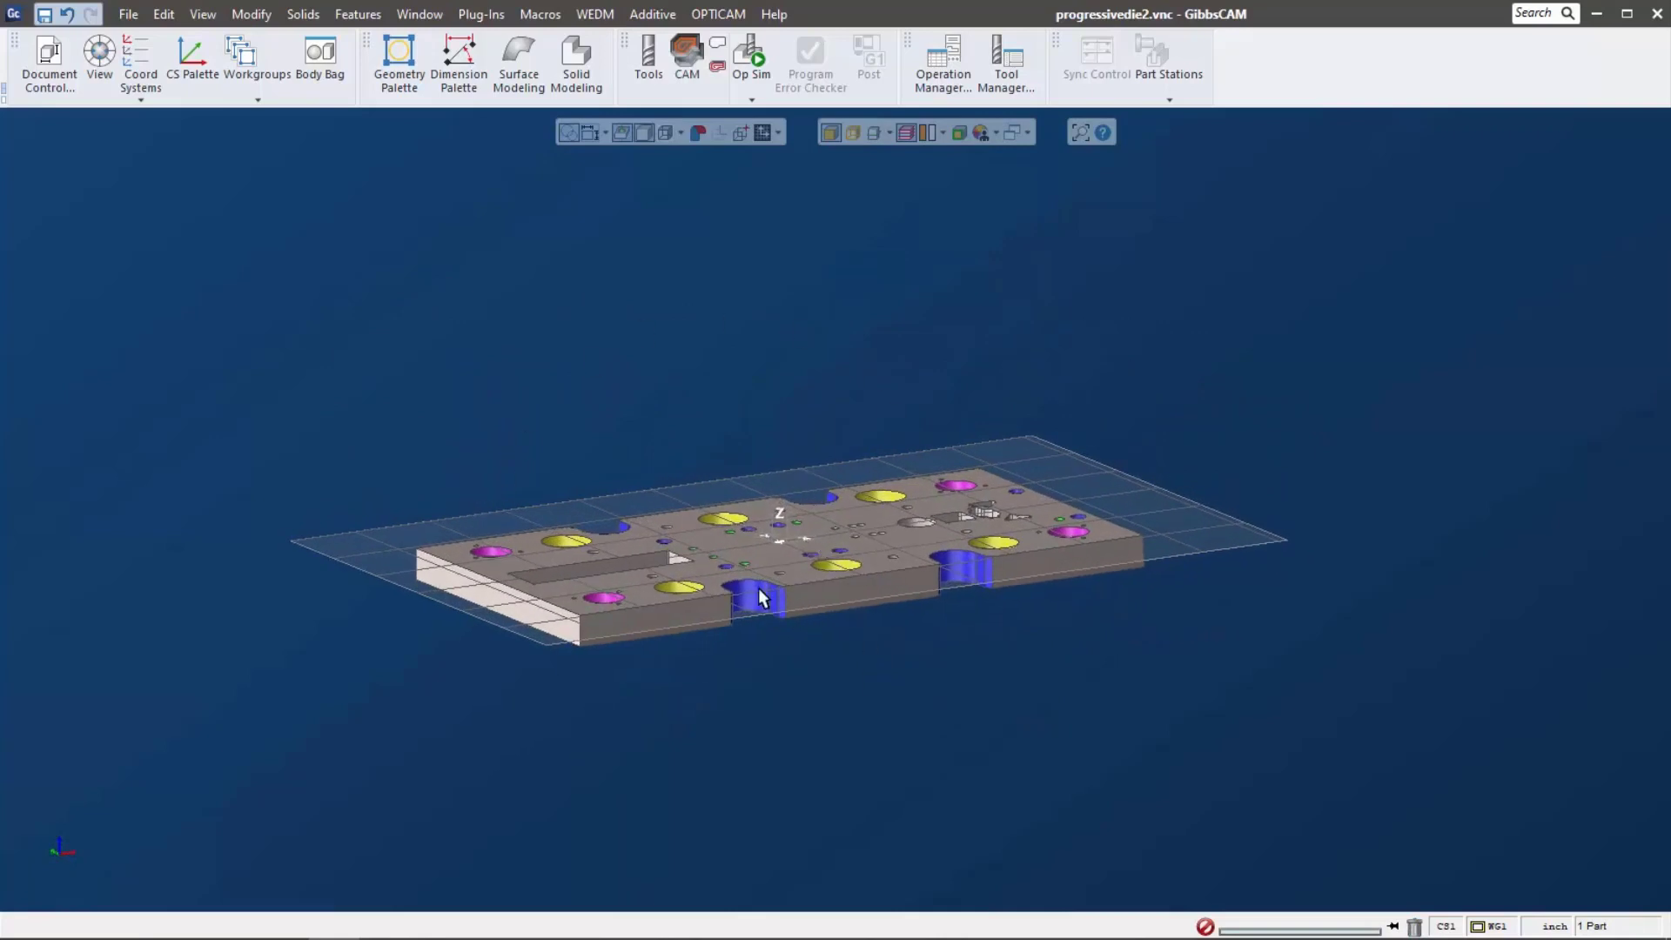
left_click(771, 544)
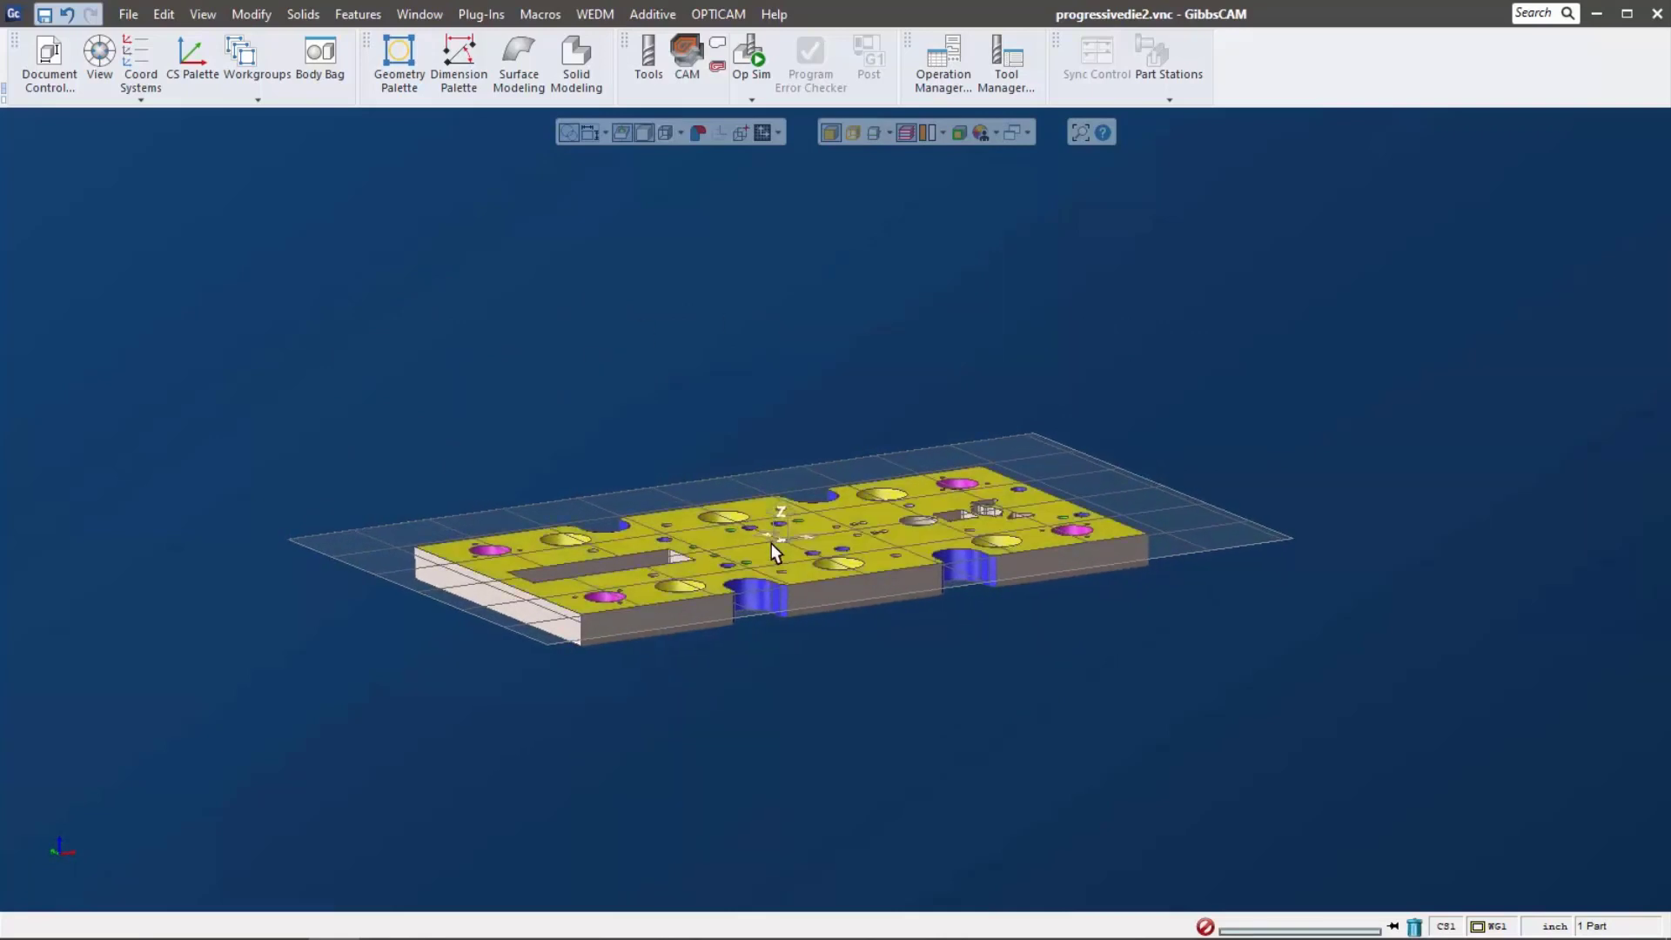
right_click(771, 542)
left_click(865, 453)
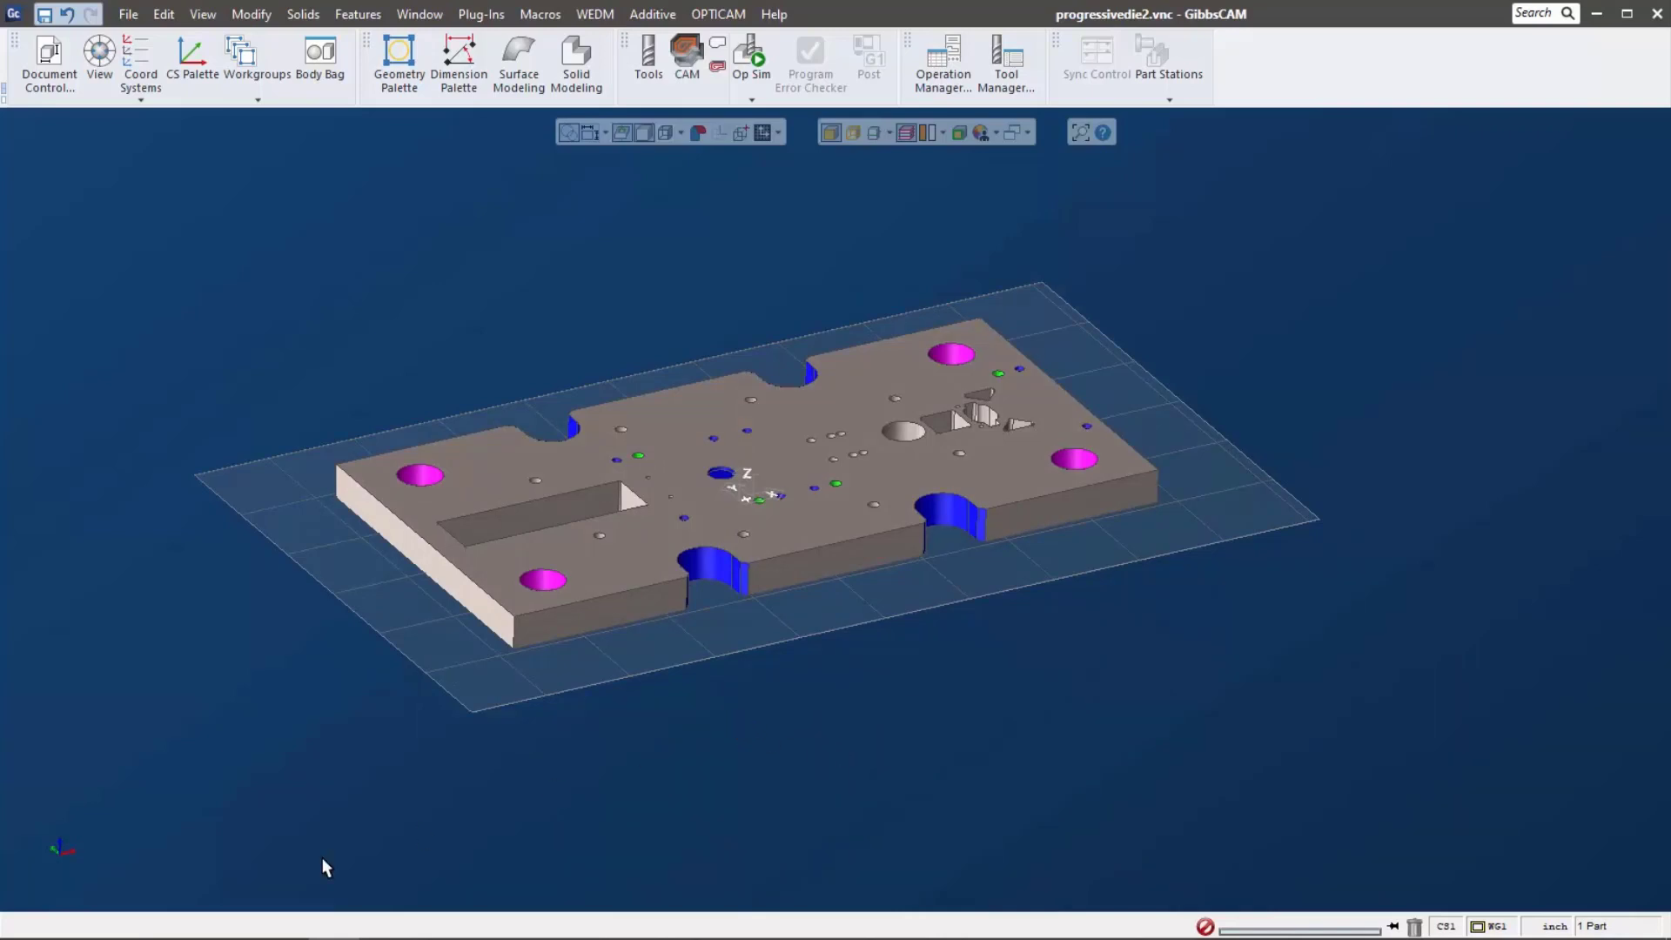
left_click(60, 853)
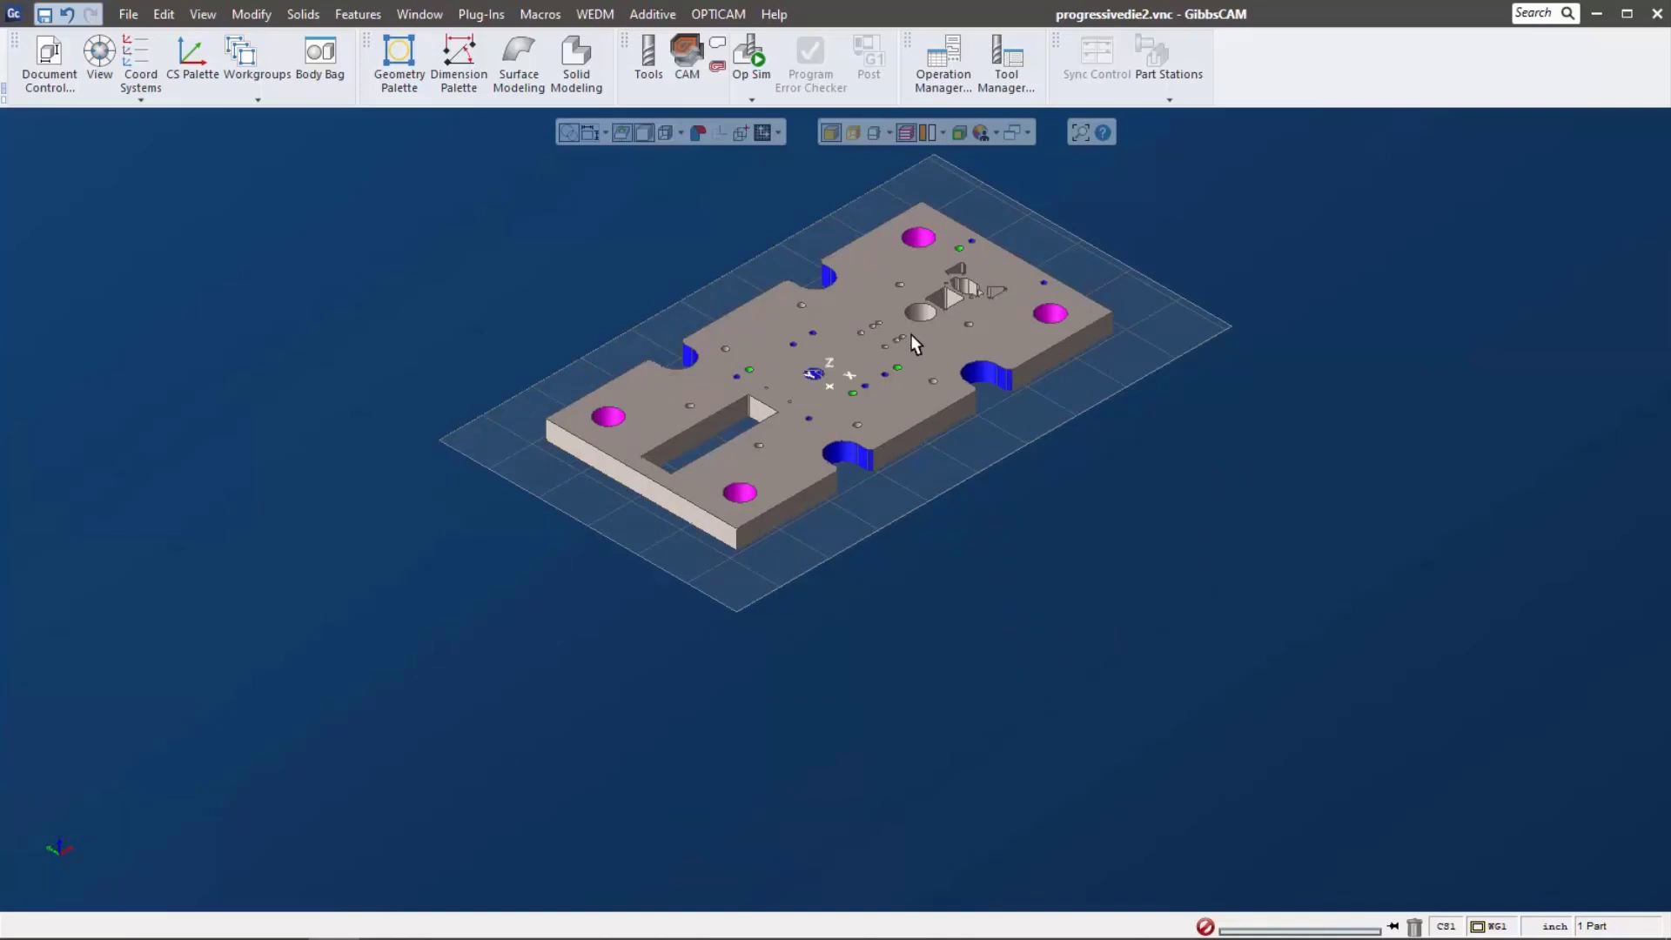
- Zoom in, select the die plate, and open the Hole Manager moved higher on screen
scroll(911, 338, "up", 5)
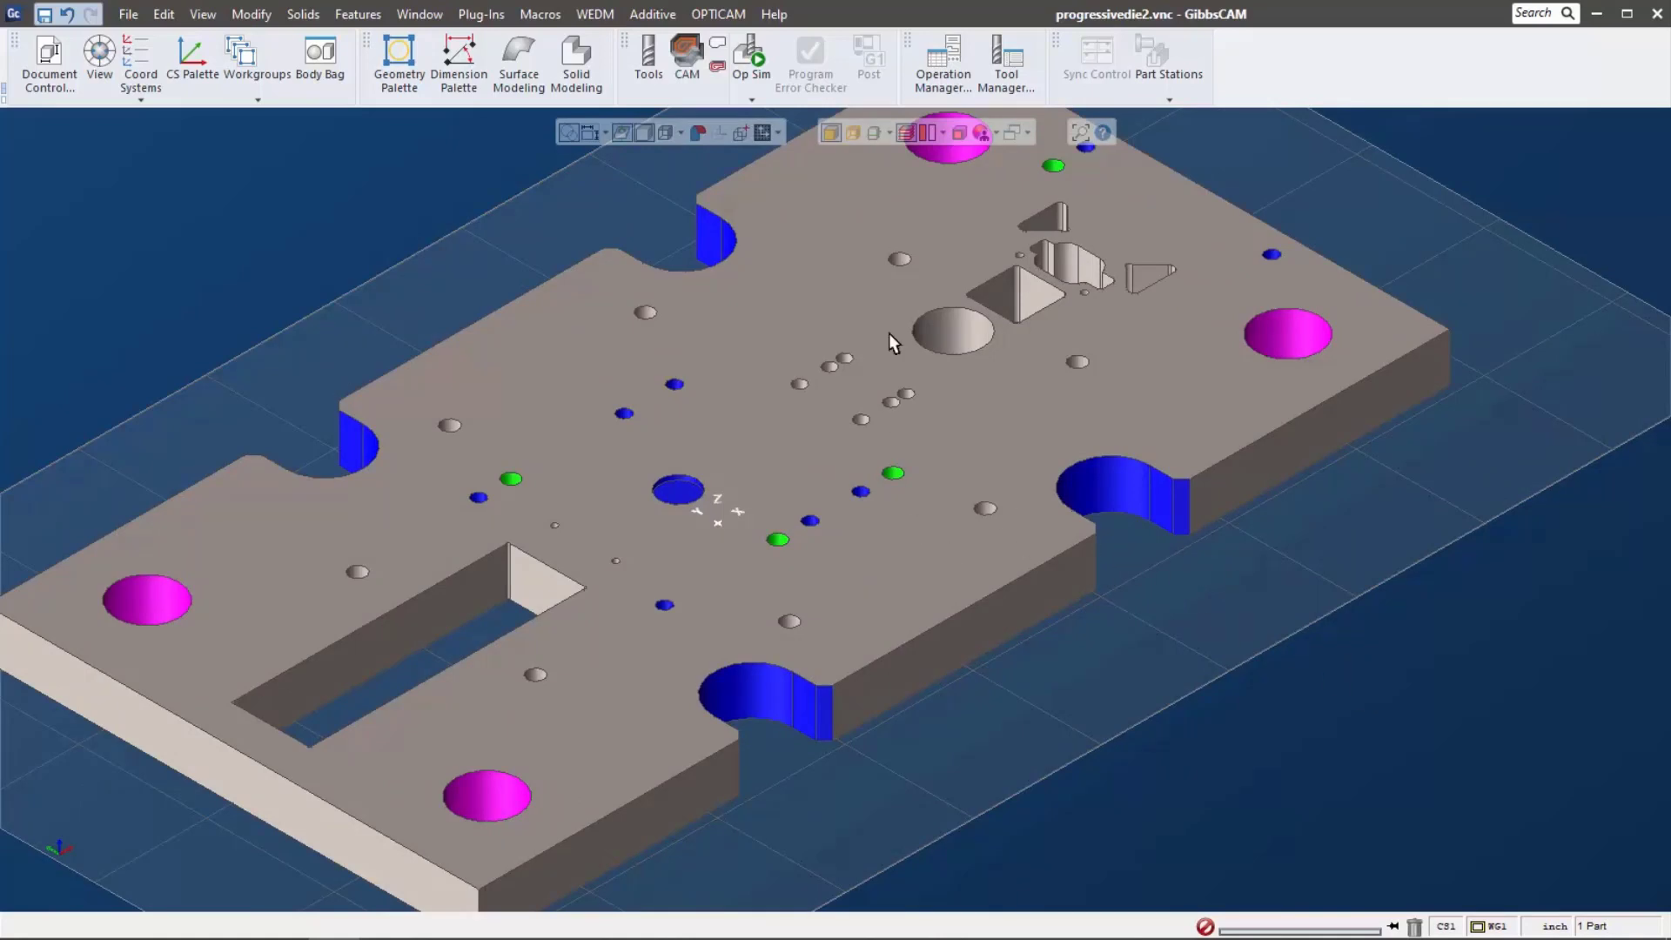
left_click(773, 276)
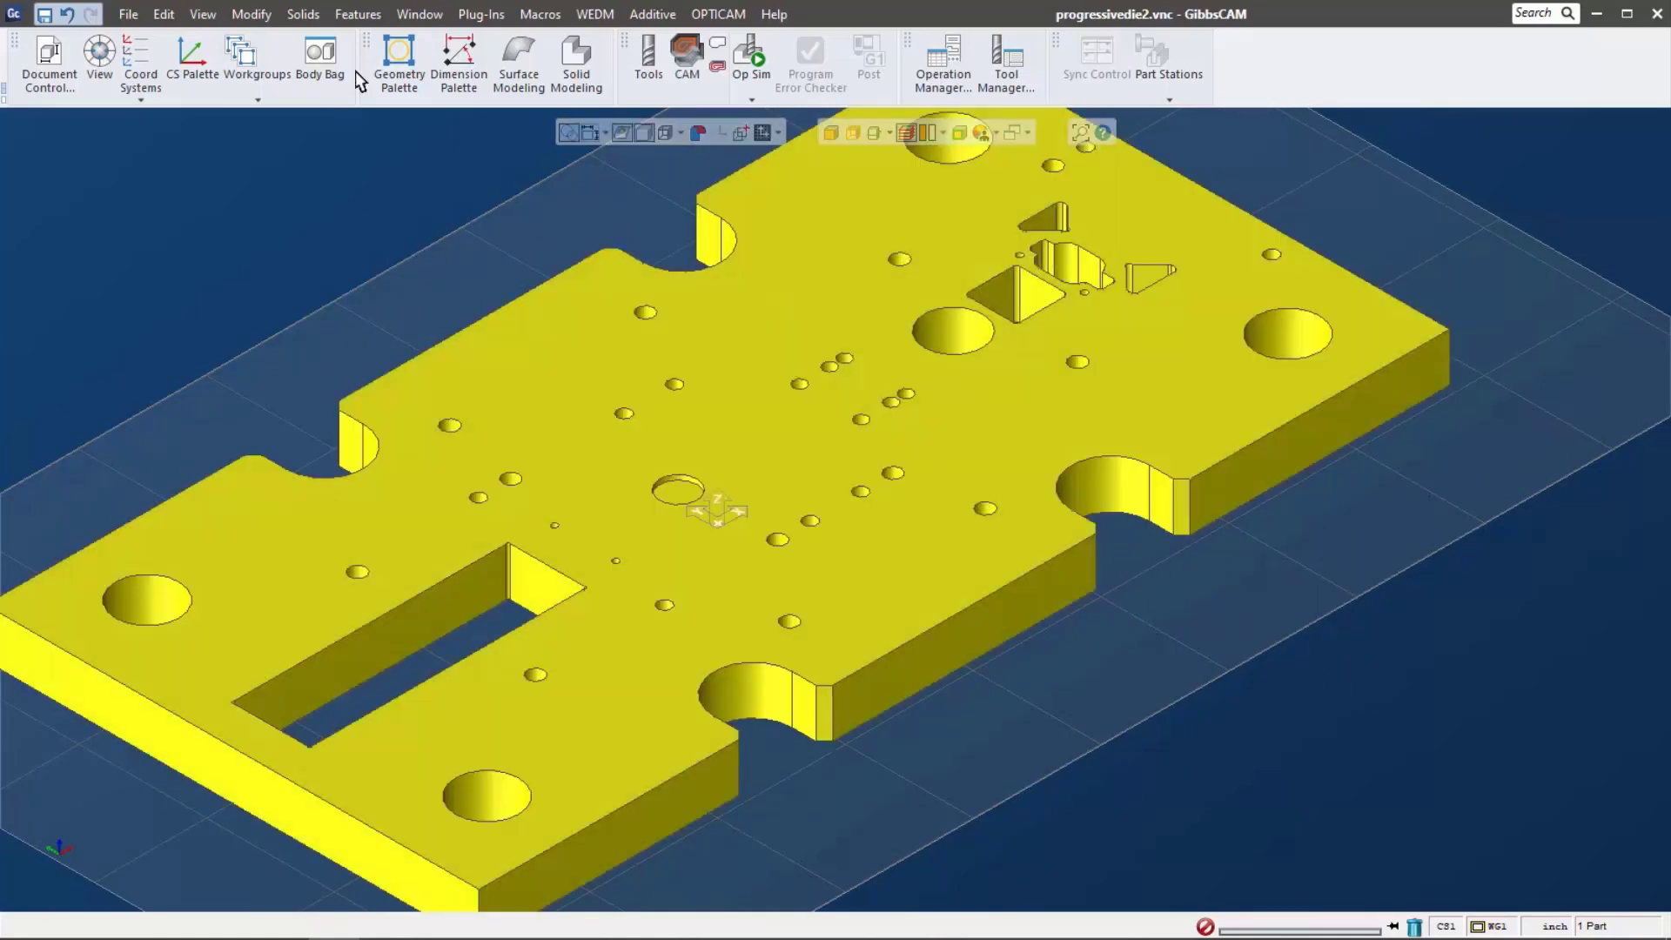
left_click(357, 14)
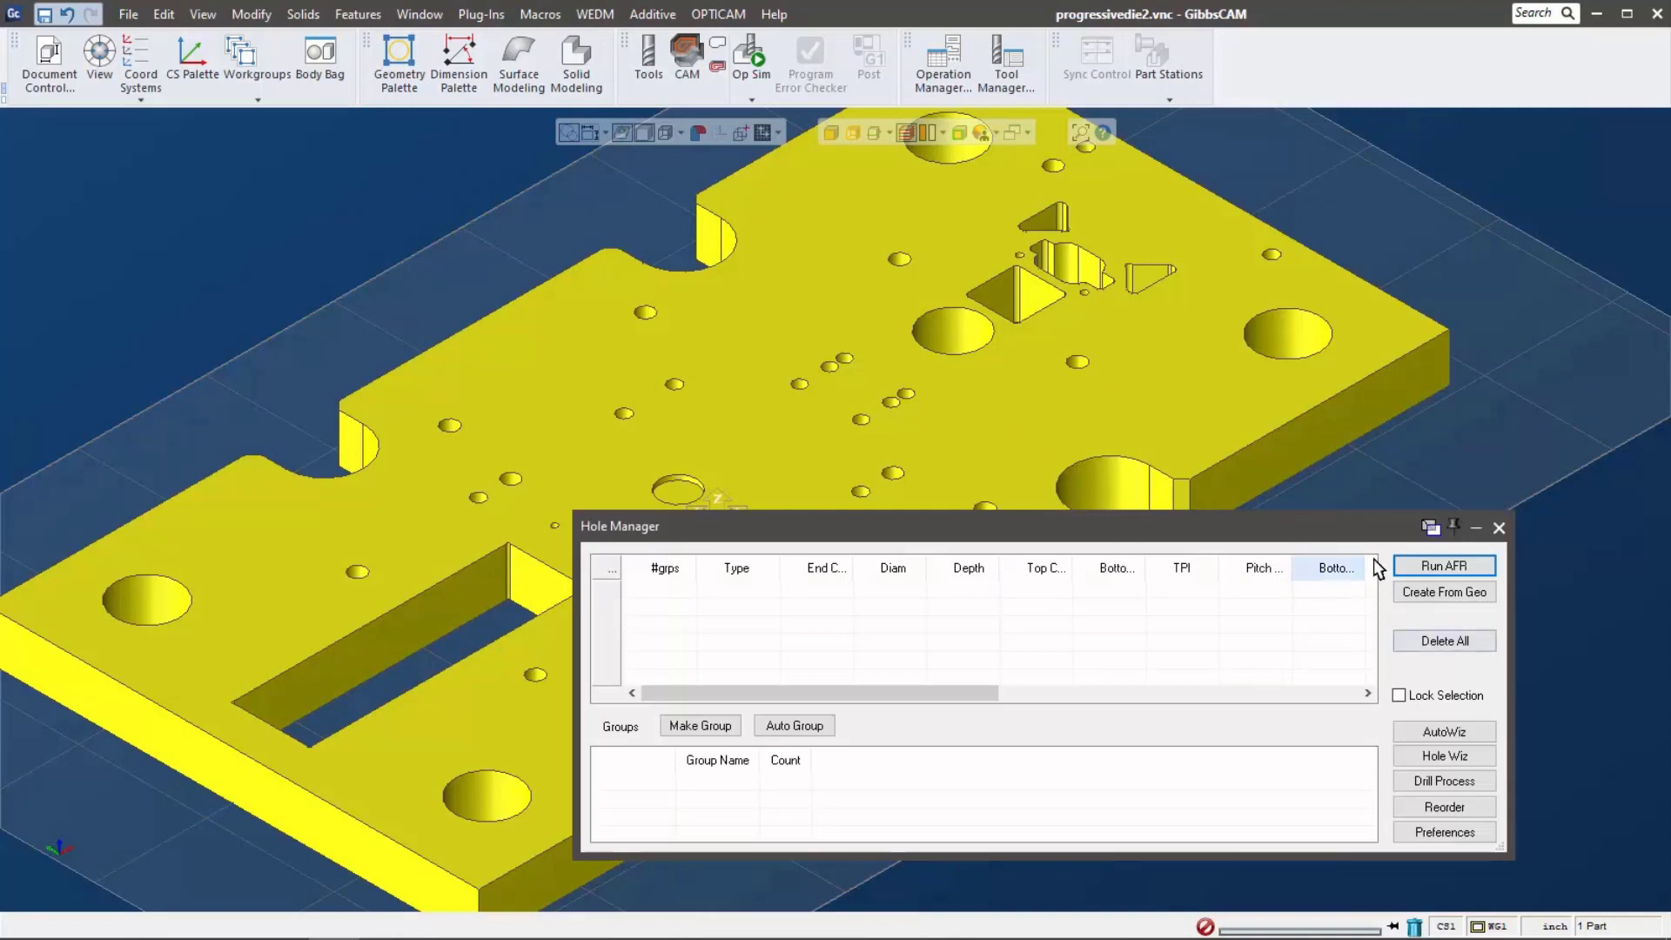
left_click_drag(1296, 526, 1045, 188)
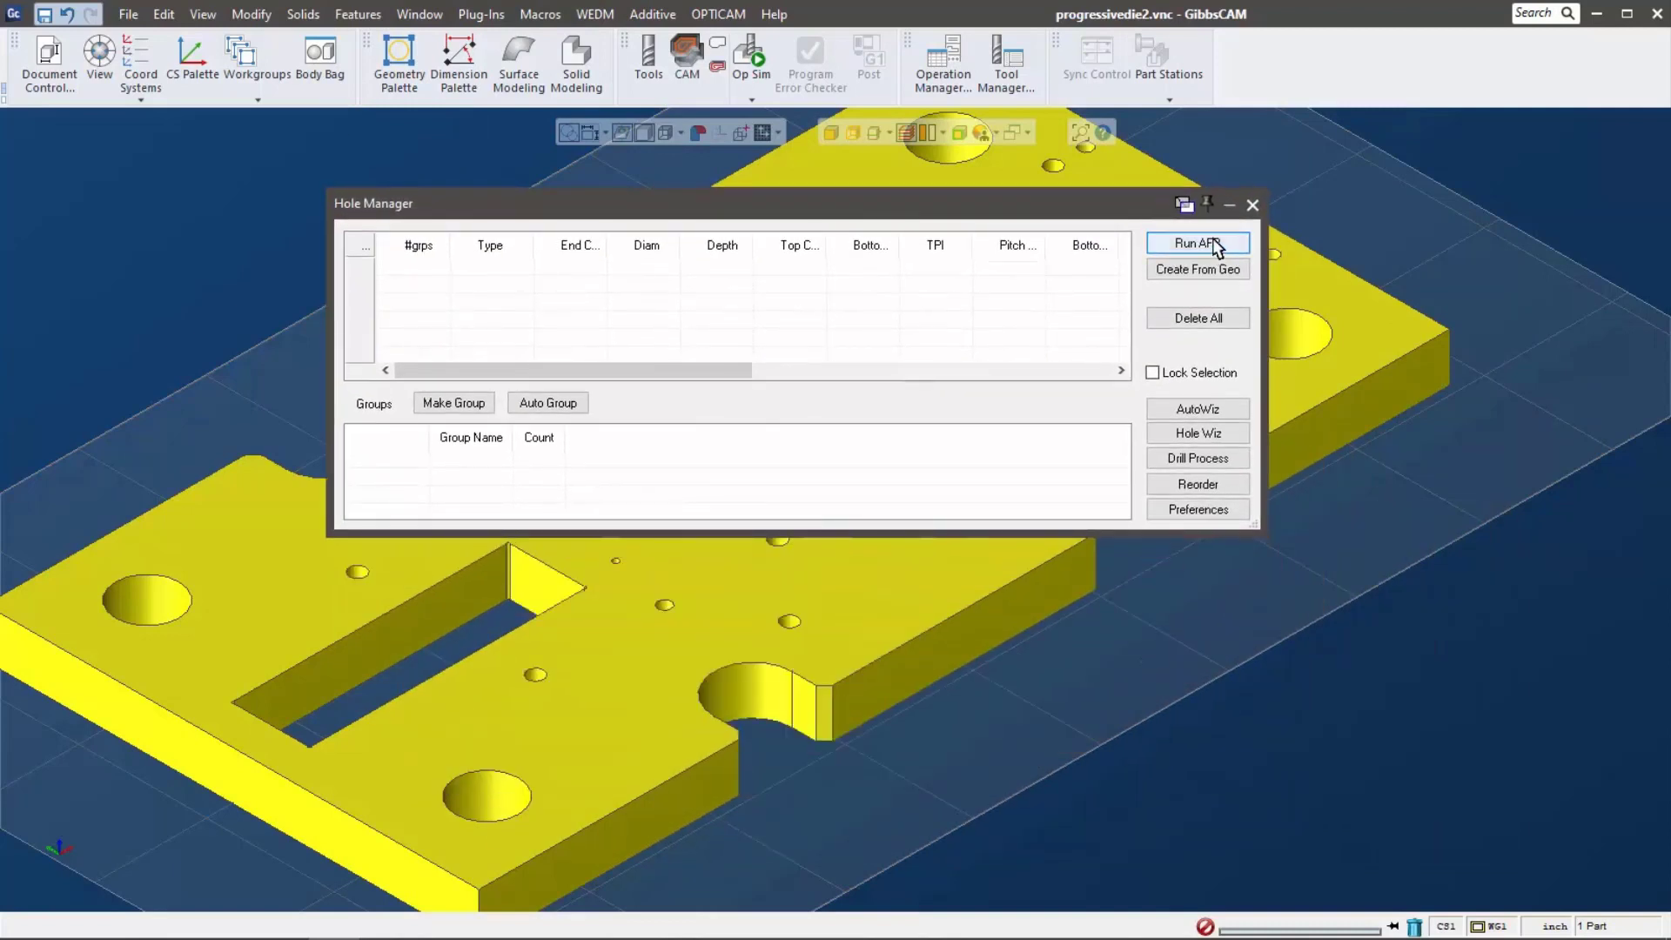
left_click(358, 14)
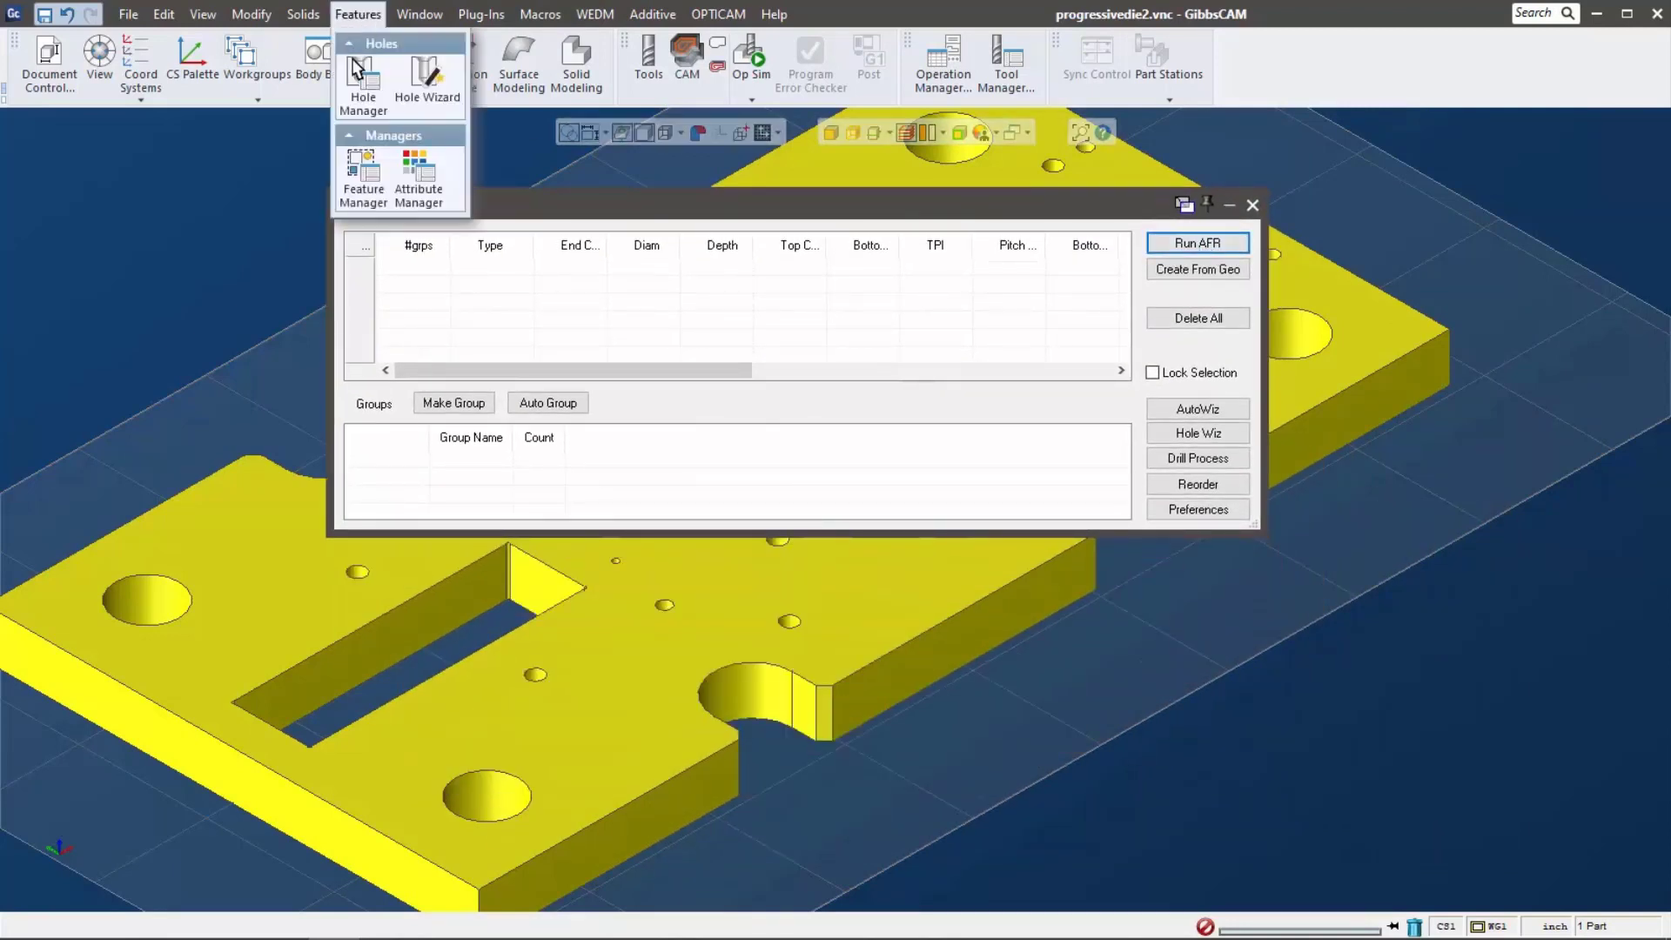
- Run AFR and Auto Group, then enlarge the Hole Manager to list Groups 1–12
left_click(1198, 243)
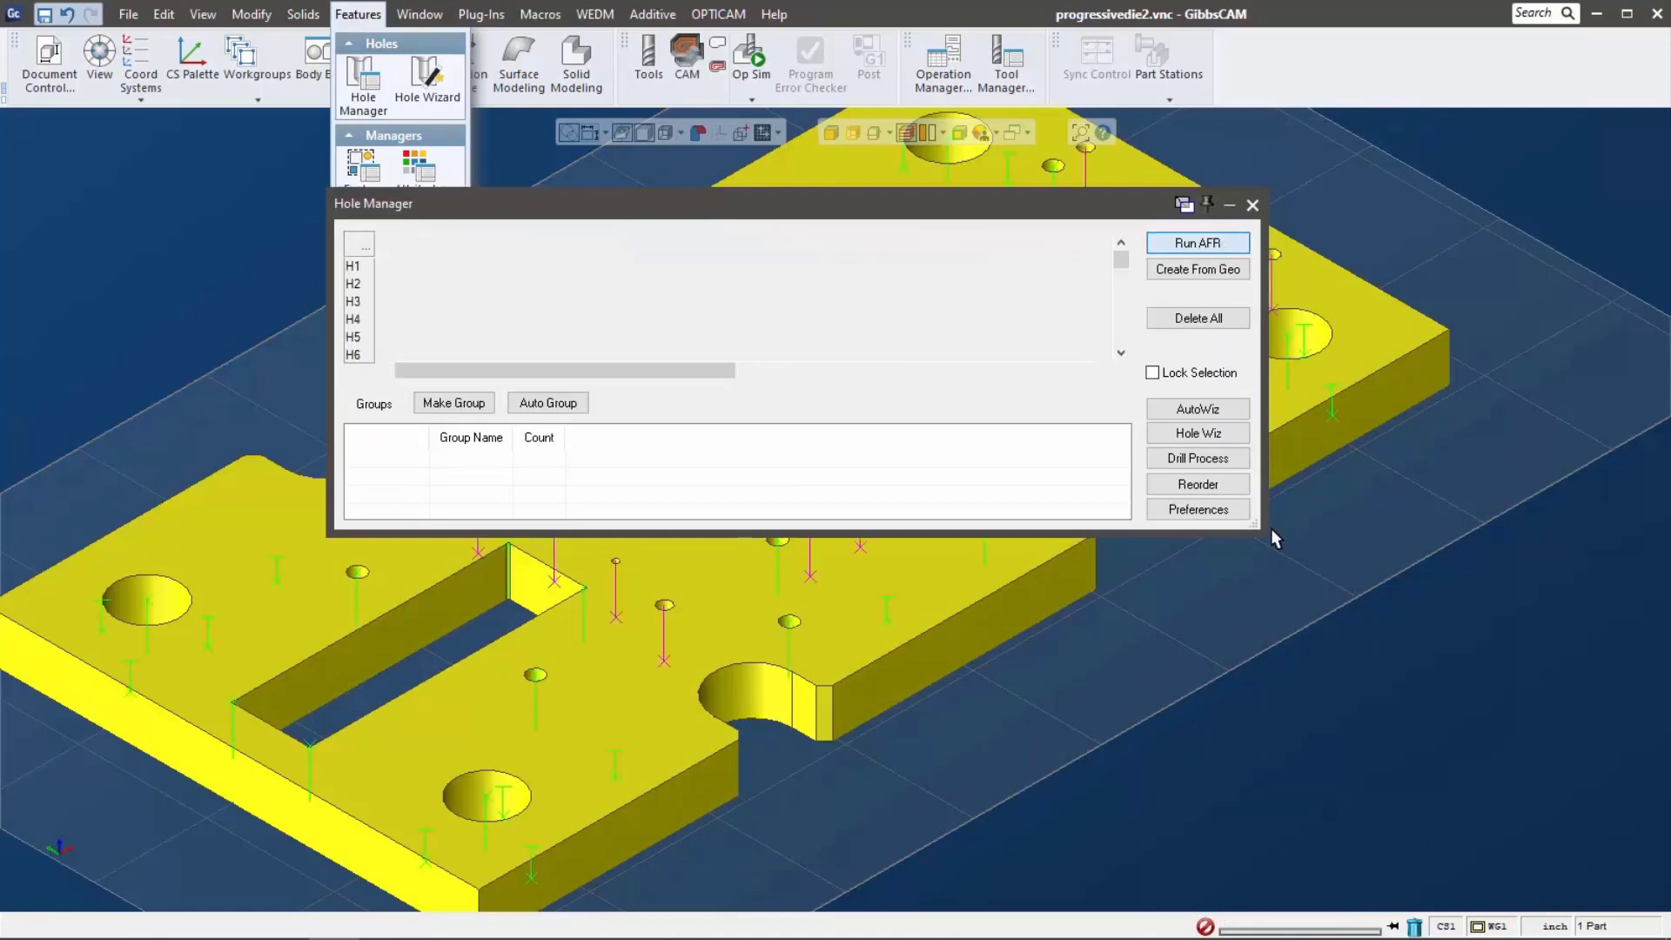
left_click(564, 403)
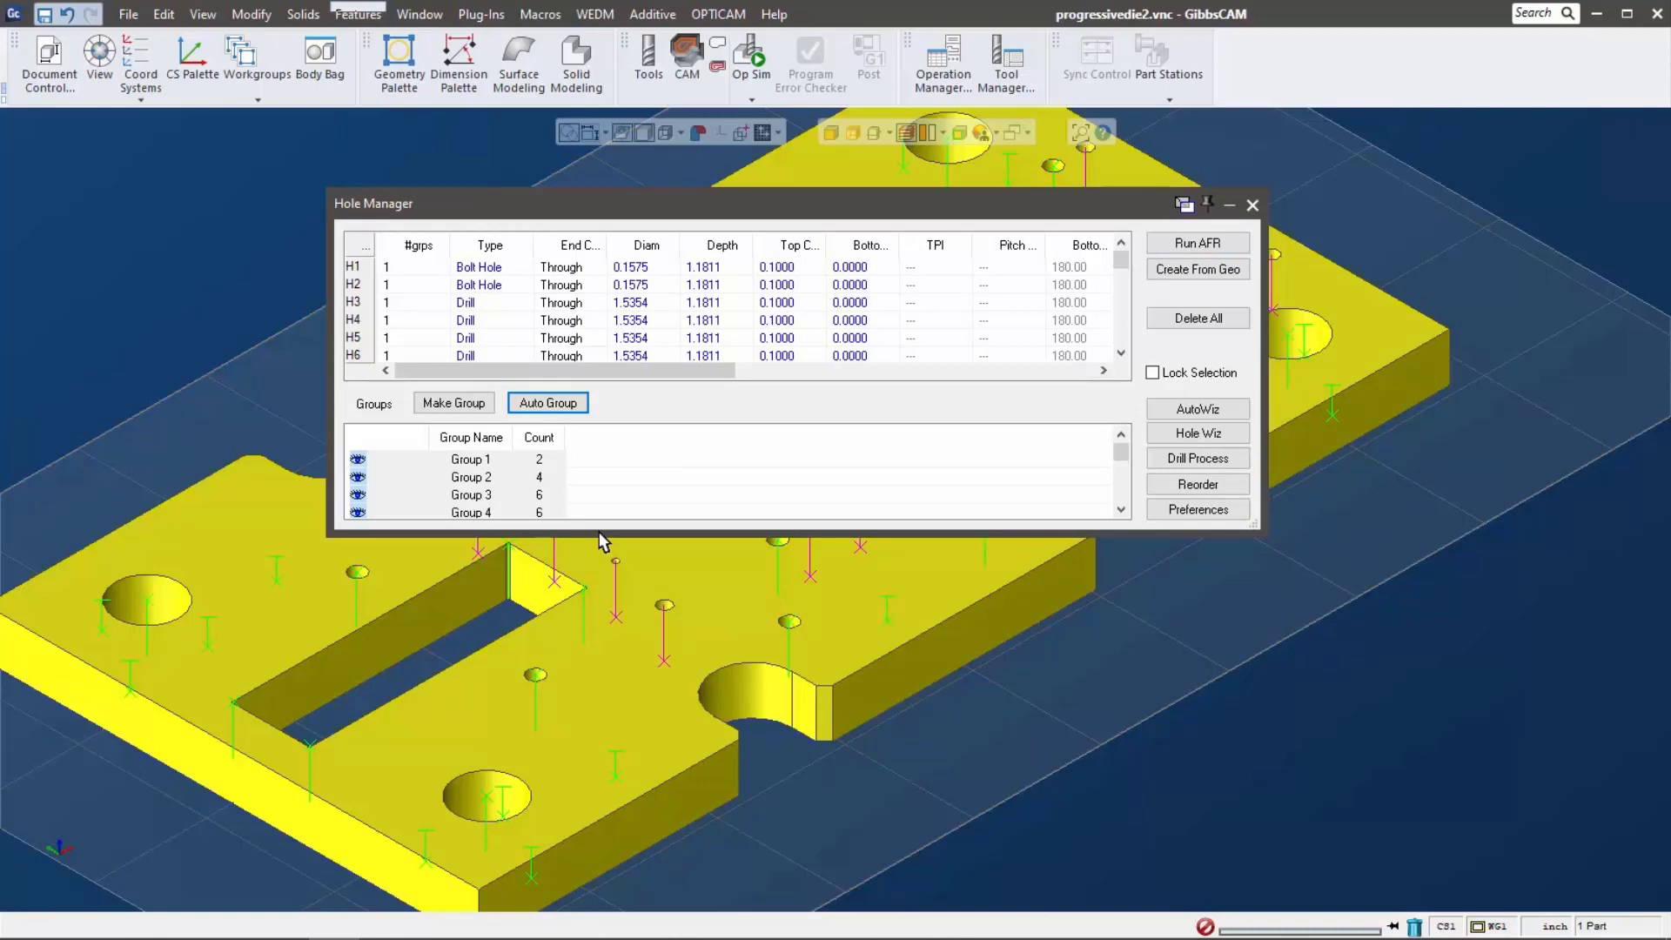
left_click_drag(599, 531, 606, 740)
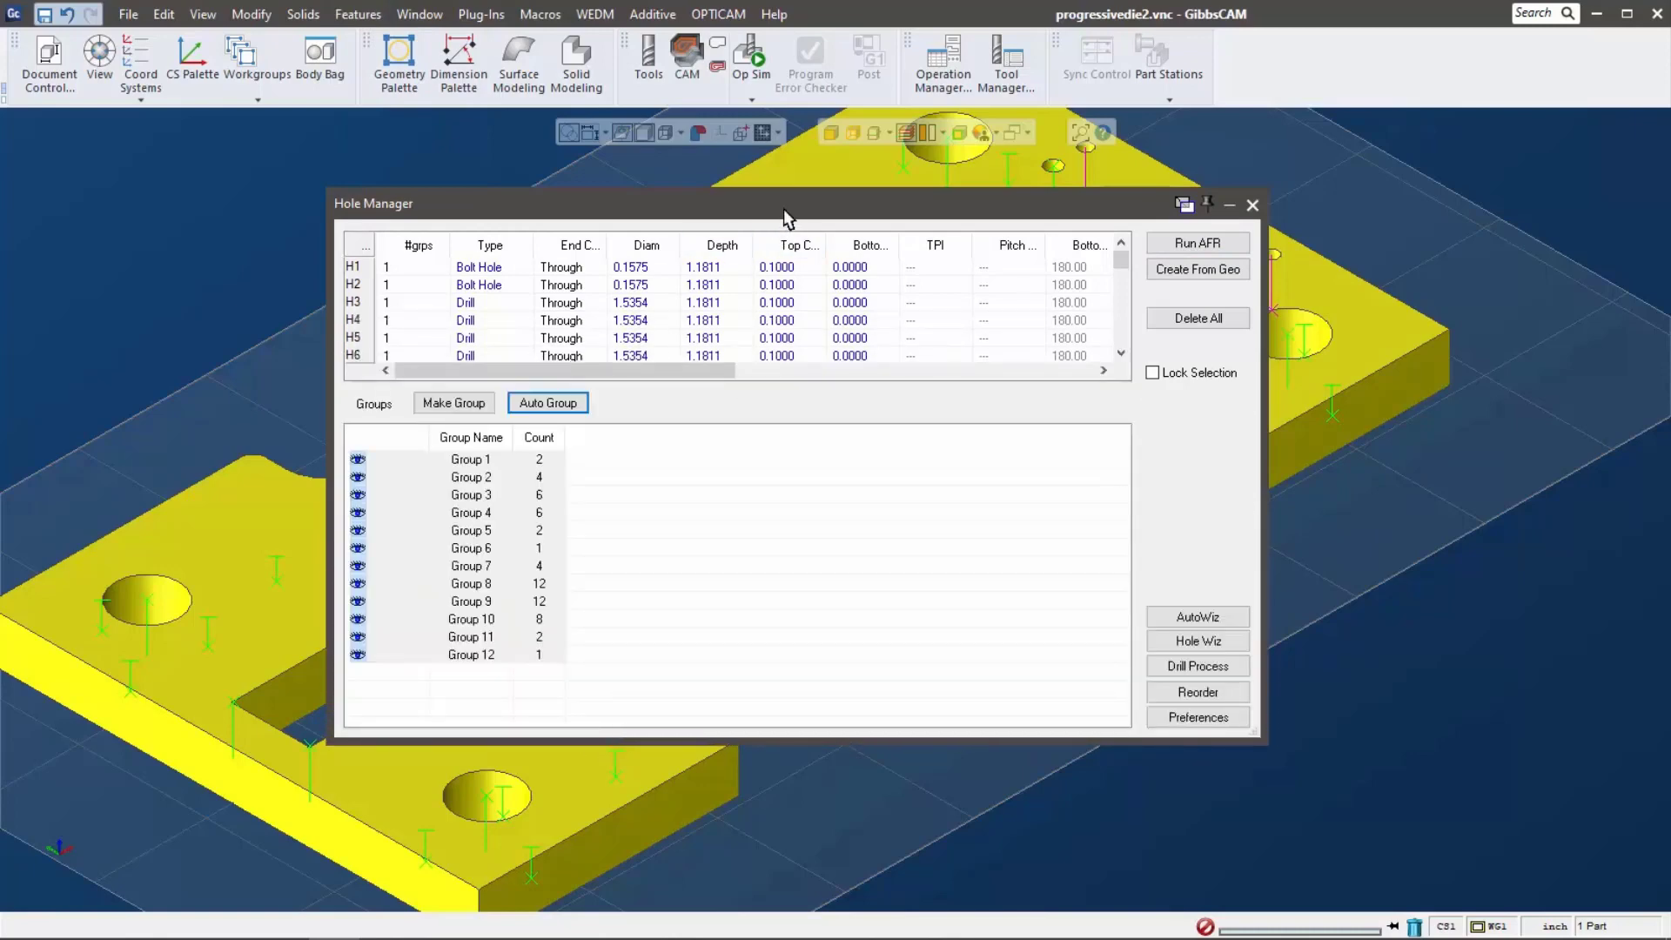
left_click_drag(779, 209, 1325, 530)
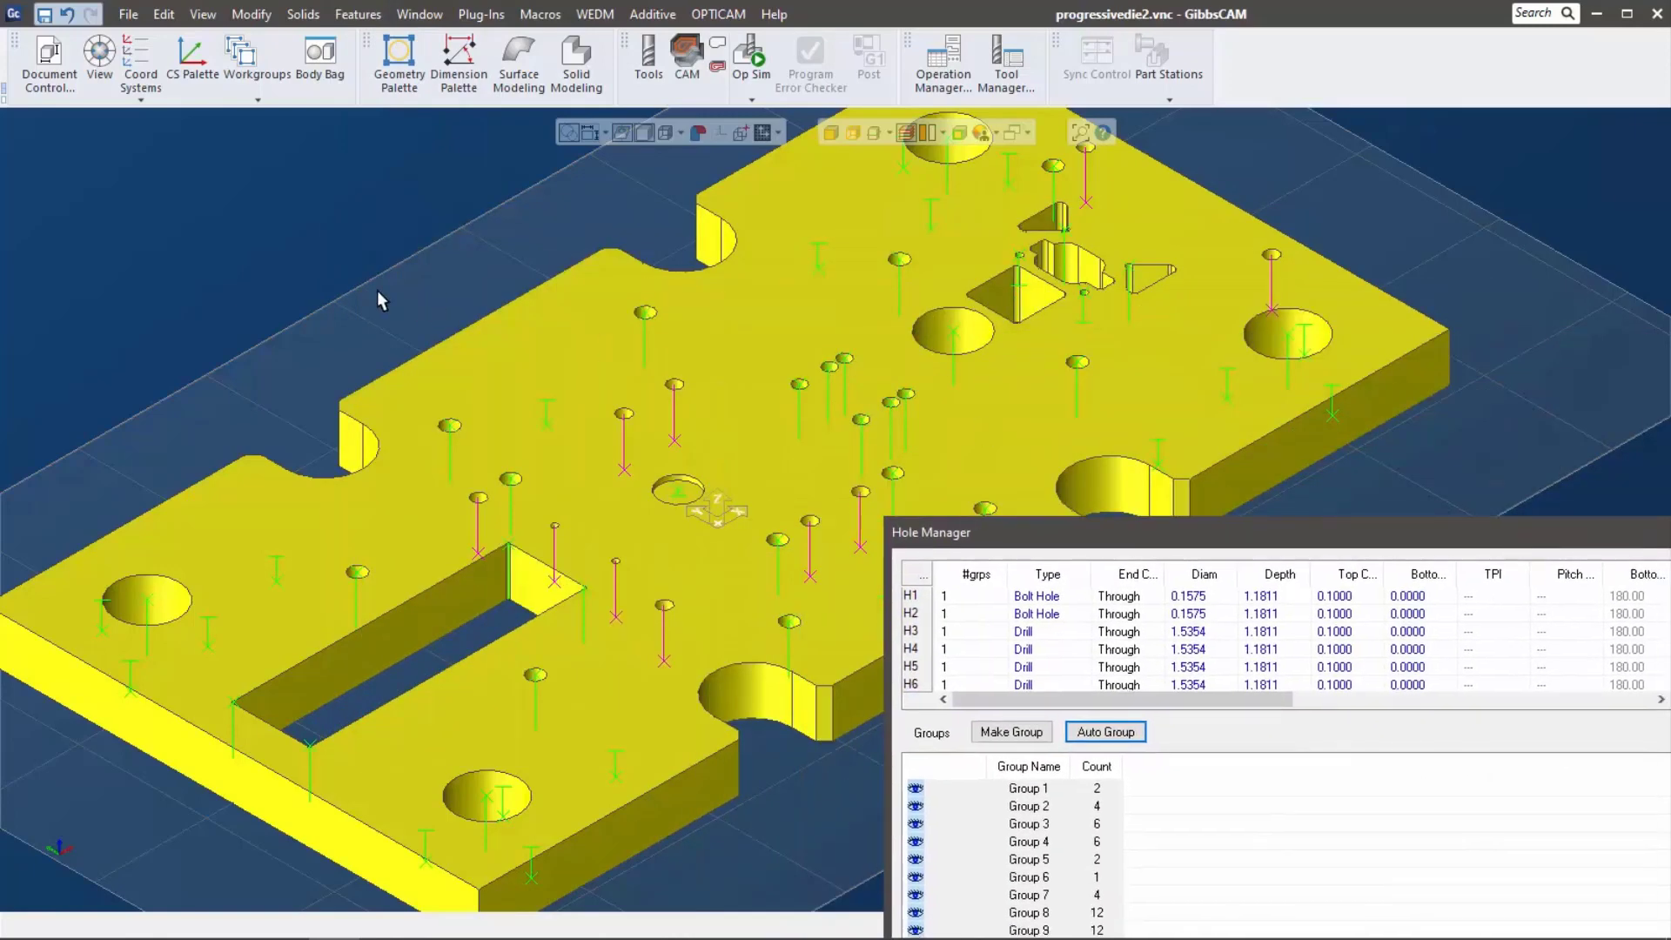
- Deselect the part and orbit to view the coloured hole groups, moving the Hole Manager aside
left_click(496, 393)
middle_click_drag(496, 393, 713, 539)
left_click_drag(1063, 532, 1040, 209)
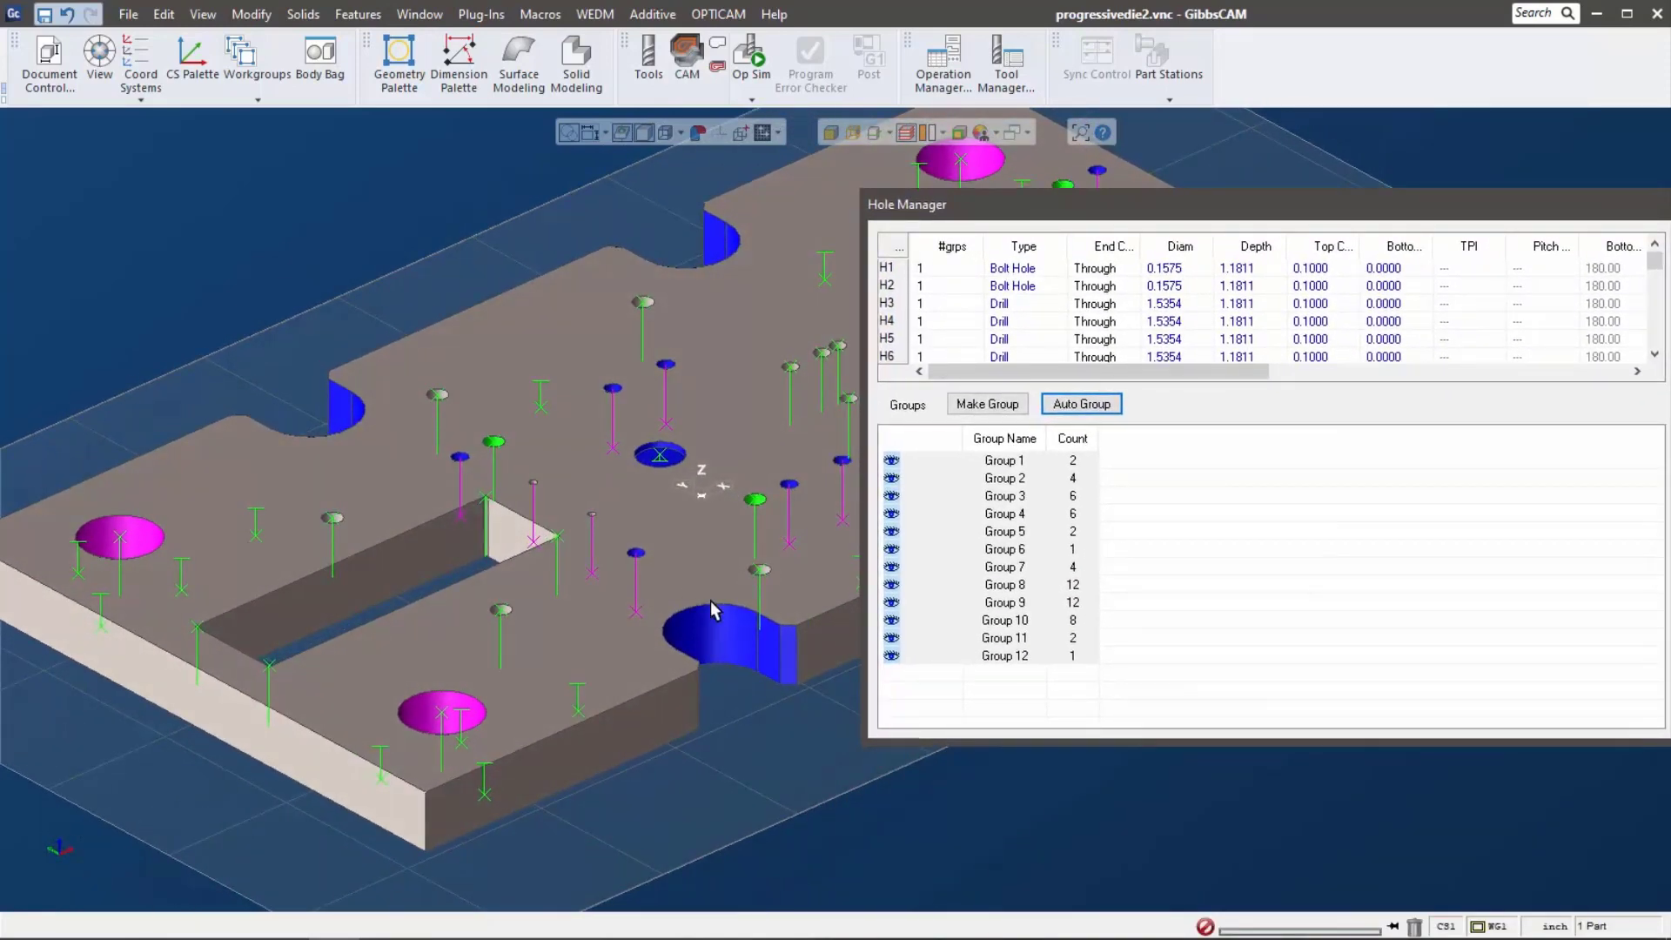
left_click_drag(1114, 214, 446, 291)
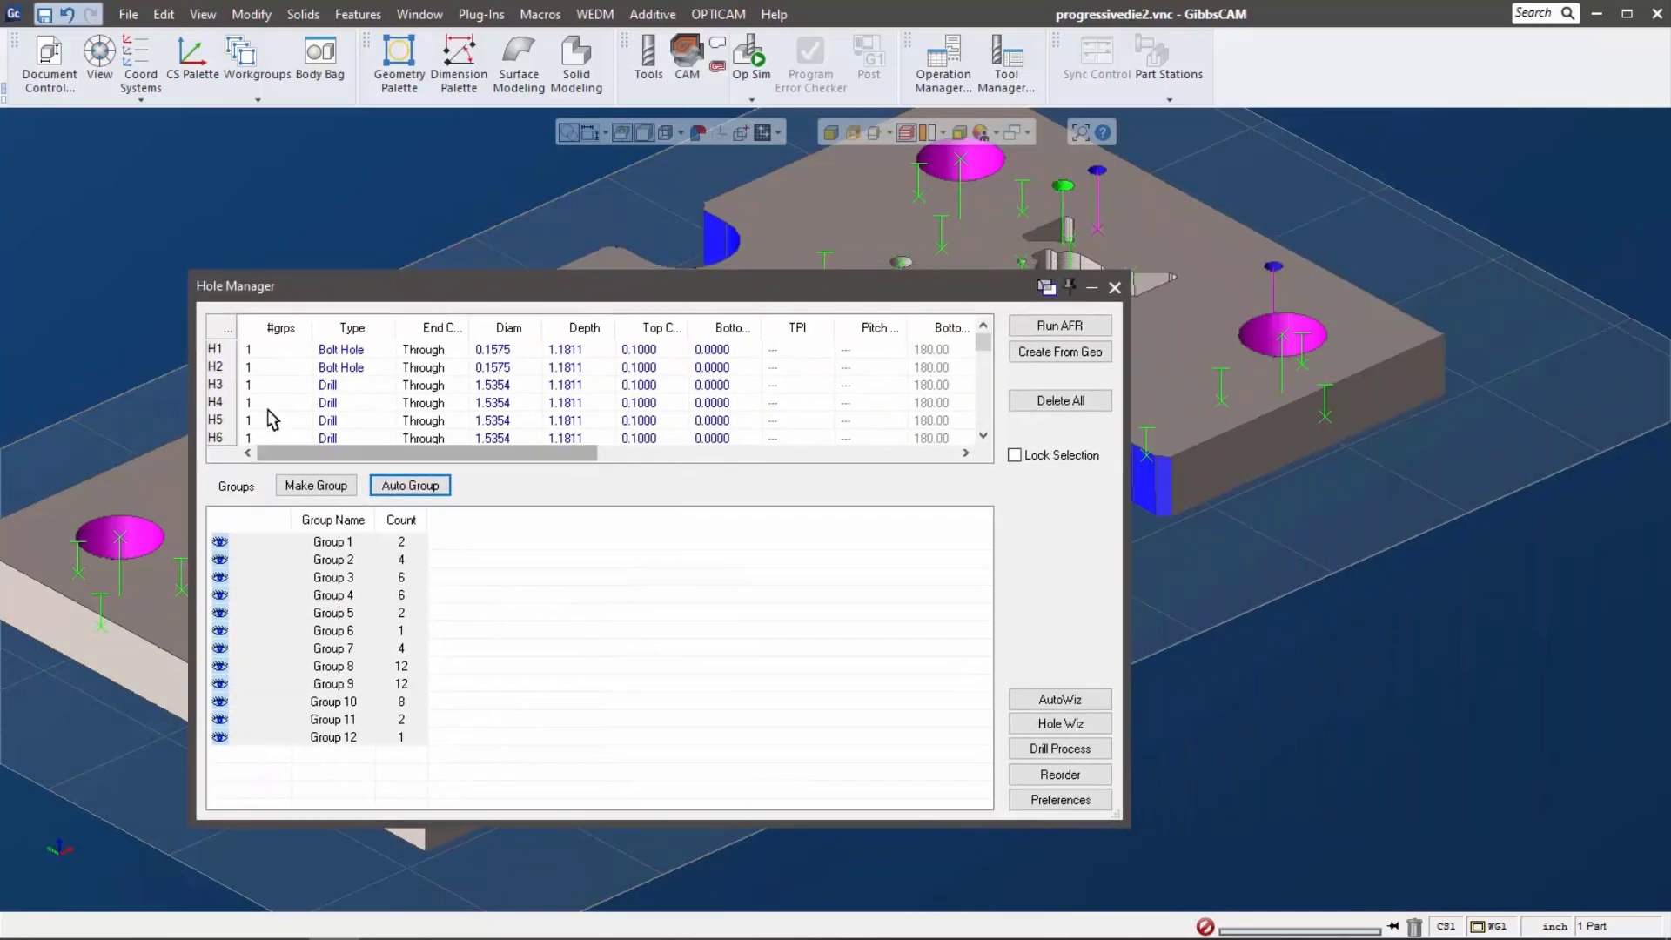
- Close the Hole Manager and show the Tools and CAM operations lists
left_click(1114, 287)
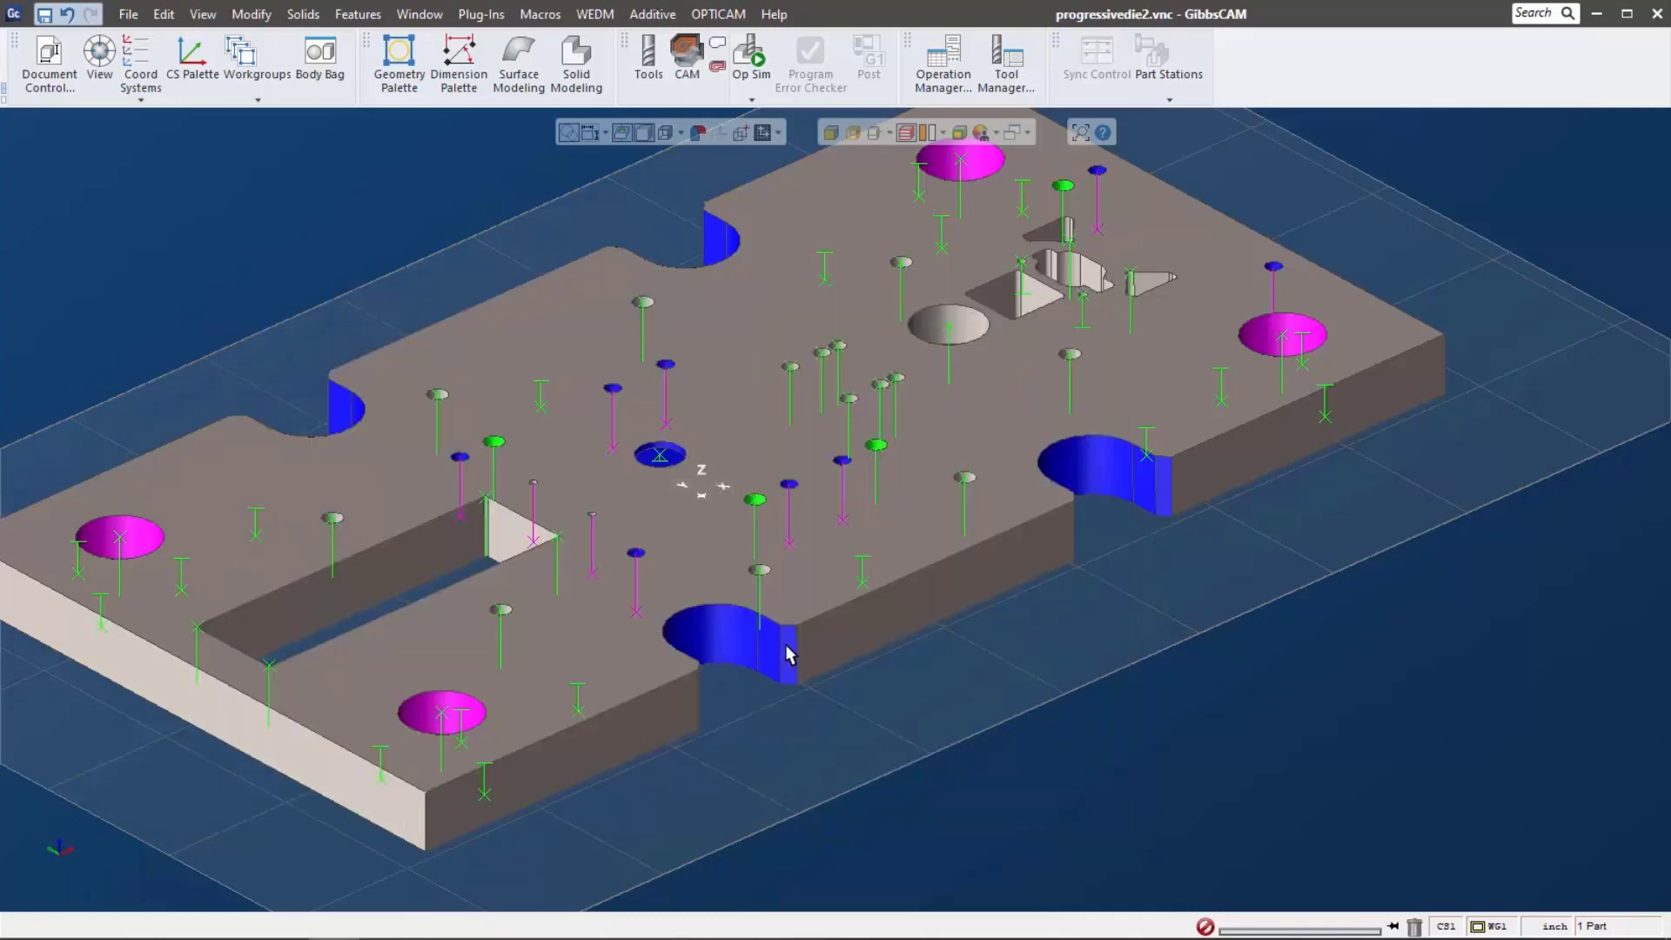
scroll(766, 692, "down", 3)
scroll(625, 696, "up", 2)
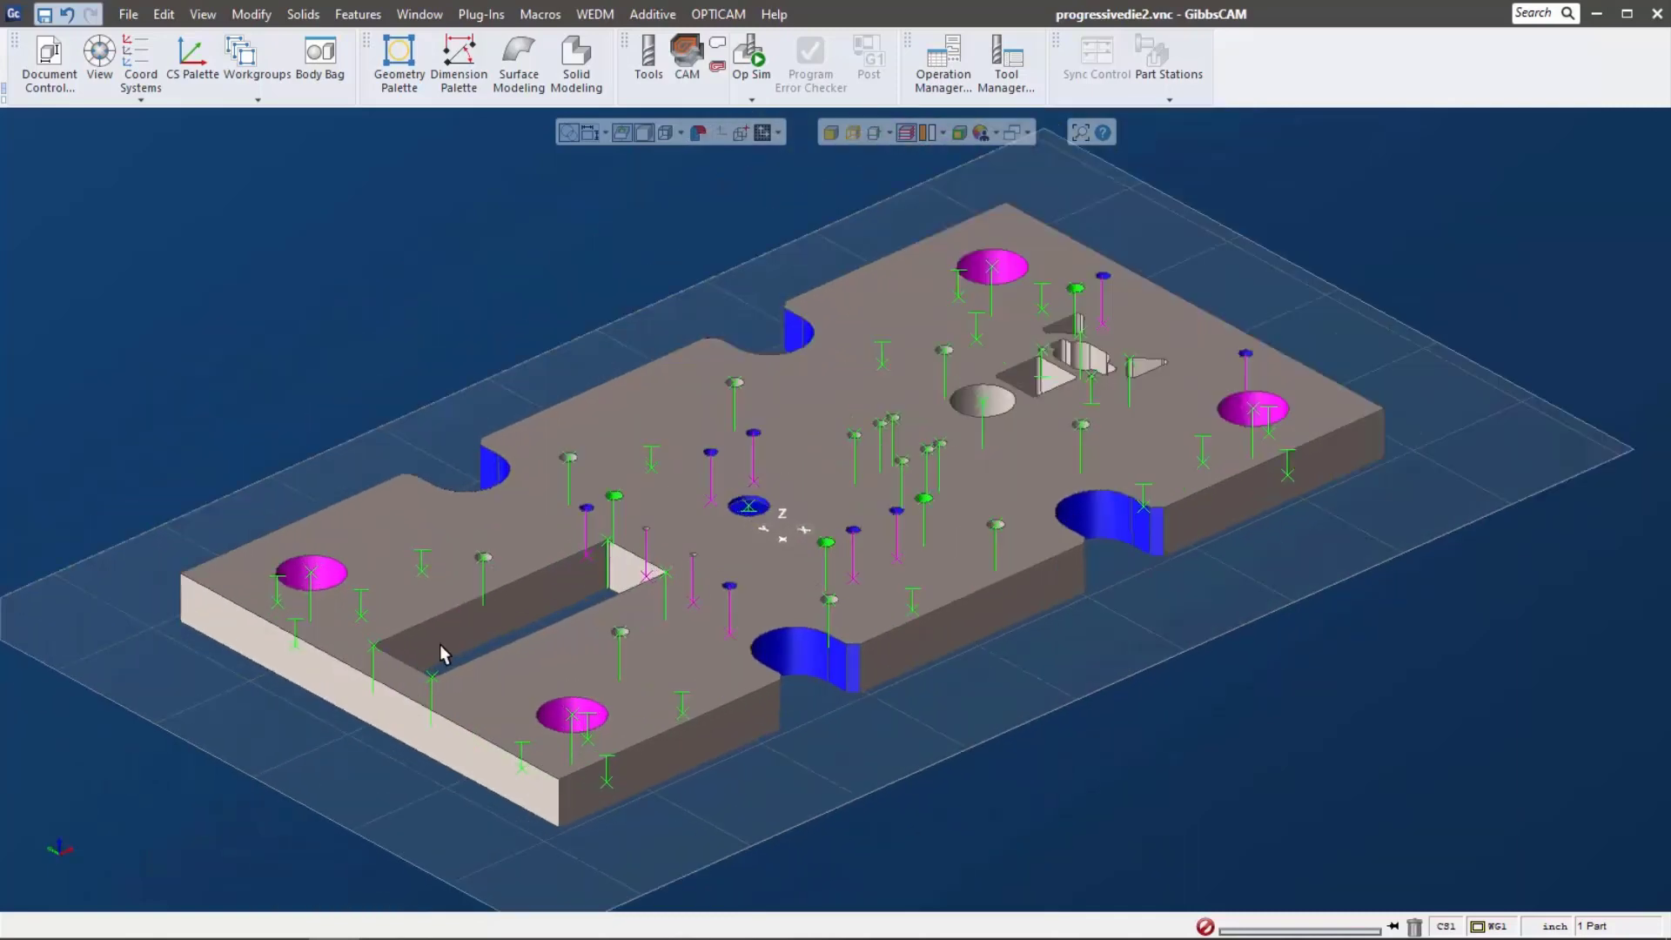
left_click(648, 59)
left_click(688, 61)
scroll(884, 579, "up", 3)
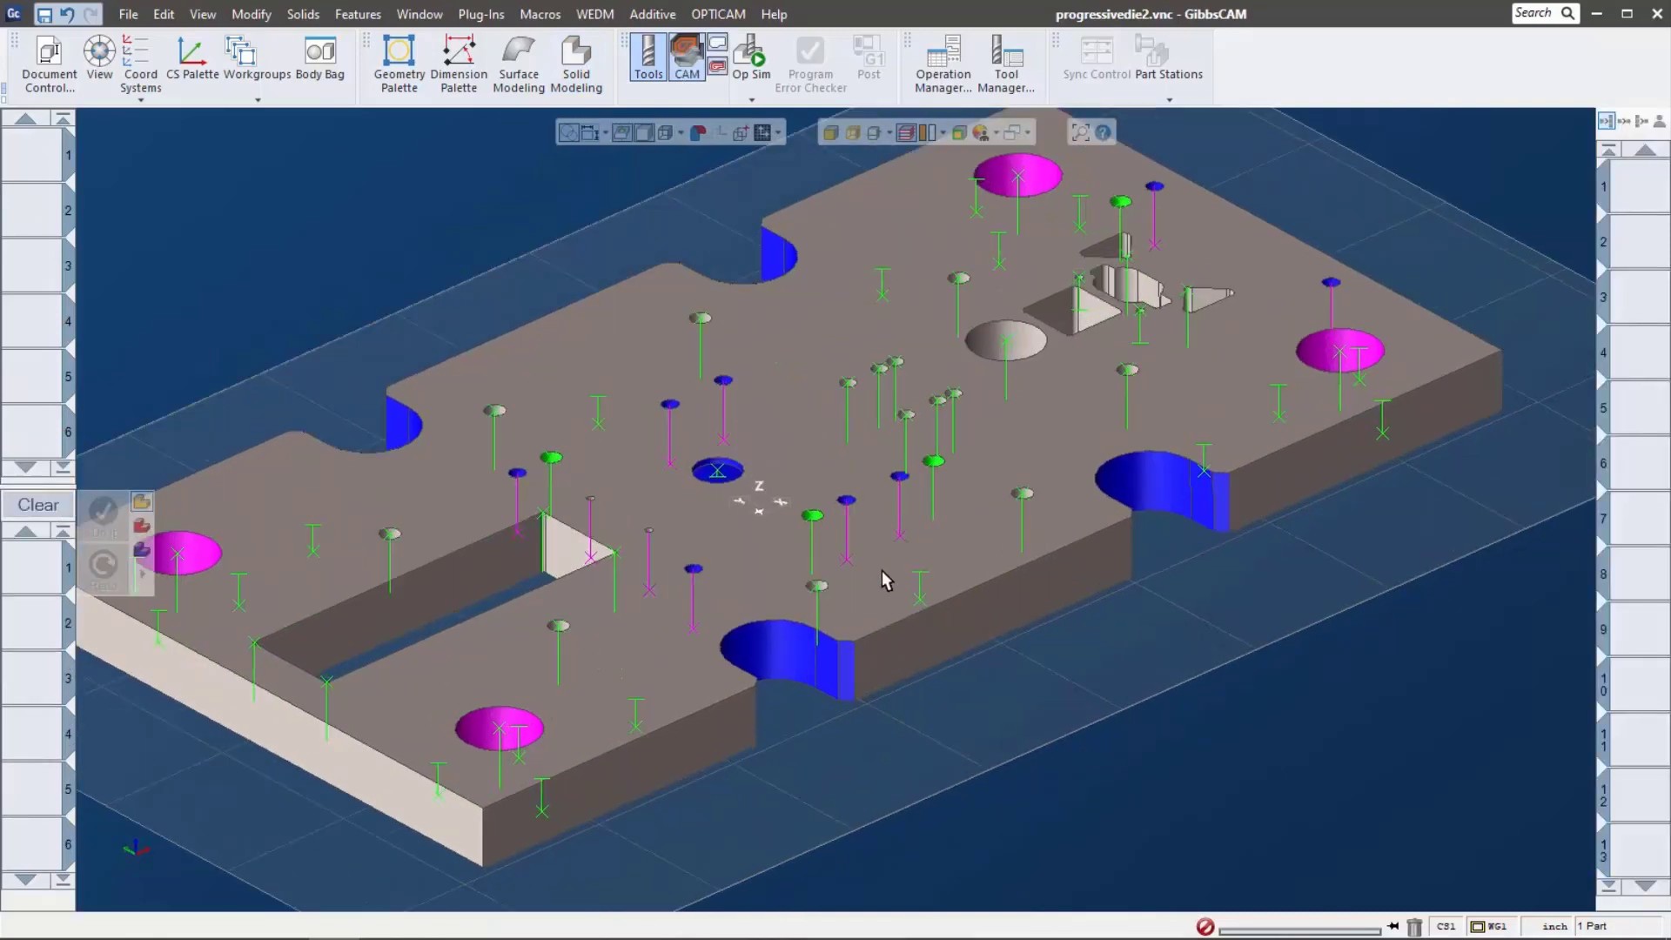
scroll(957, 420, "down", 1)
scroll(957, 416, "up", 3)
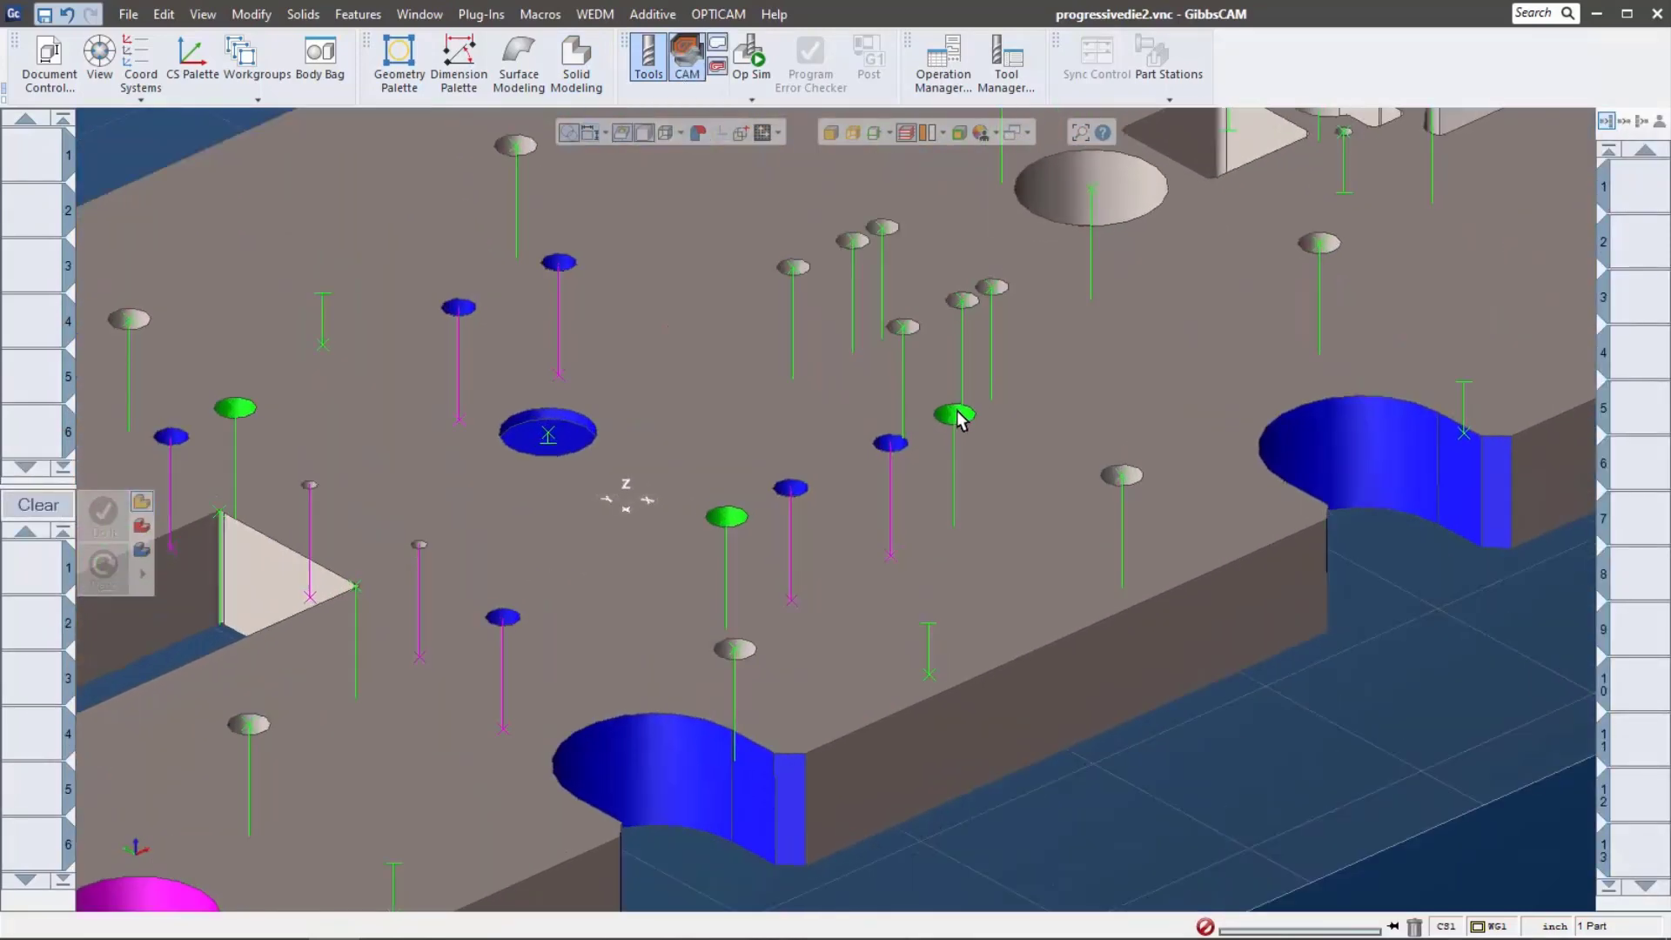
- Select all Group 9 holes from a green hole's right-click menu
left_click(959, 423)
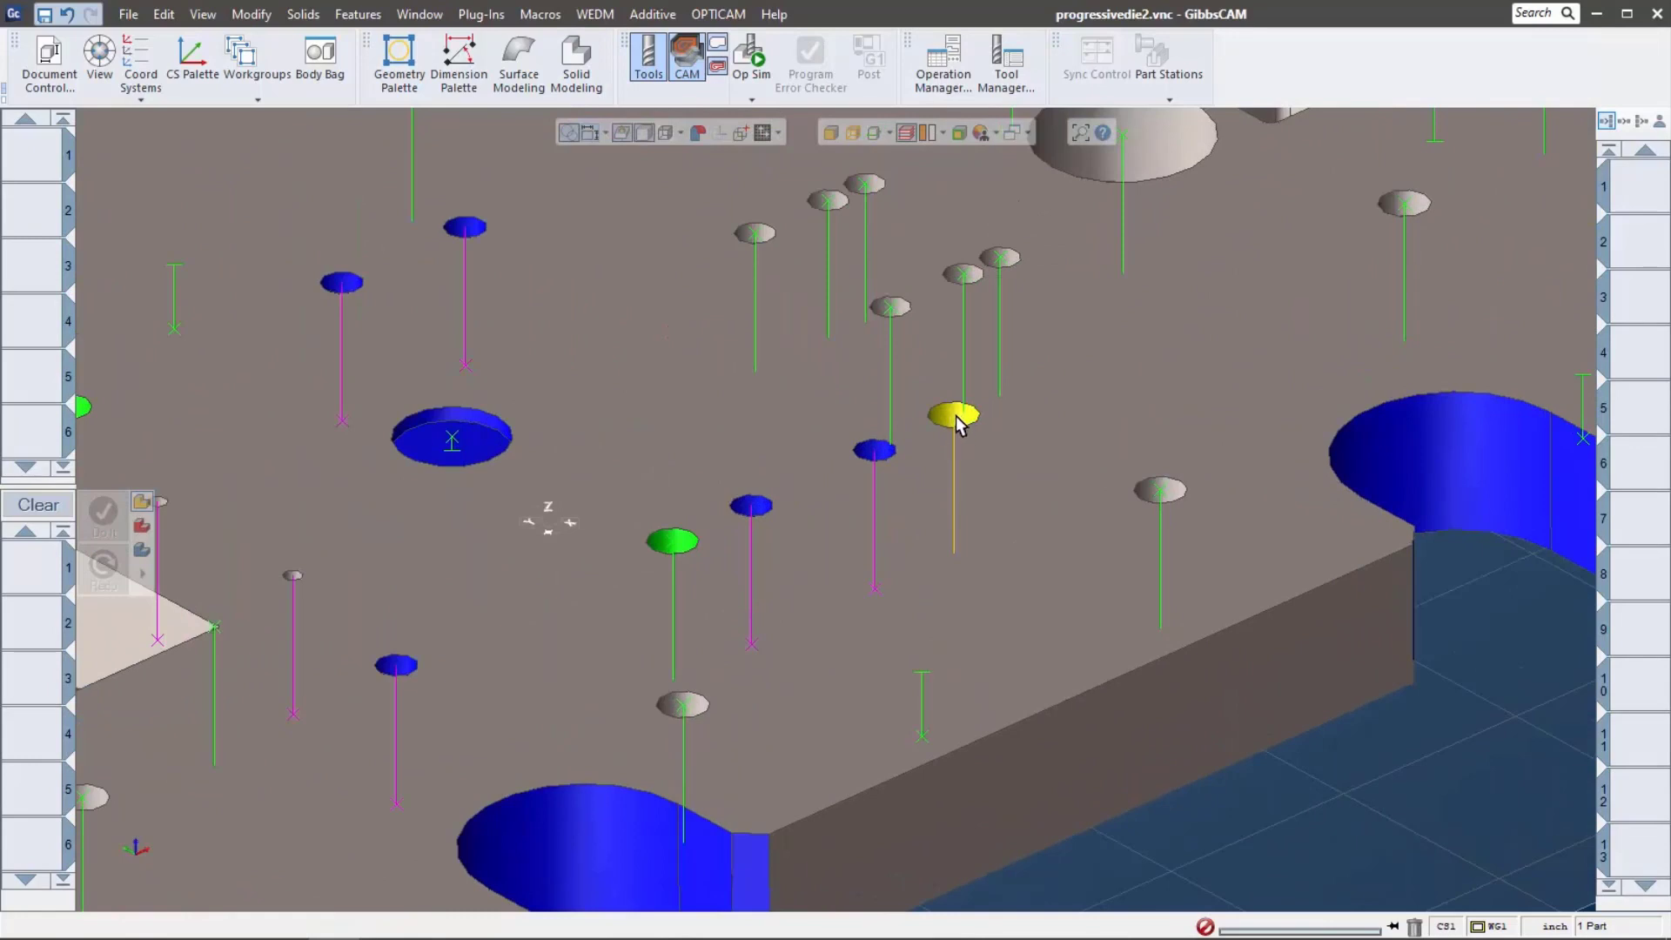
right_click(957, 420)
mouse_move(1049, 557)
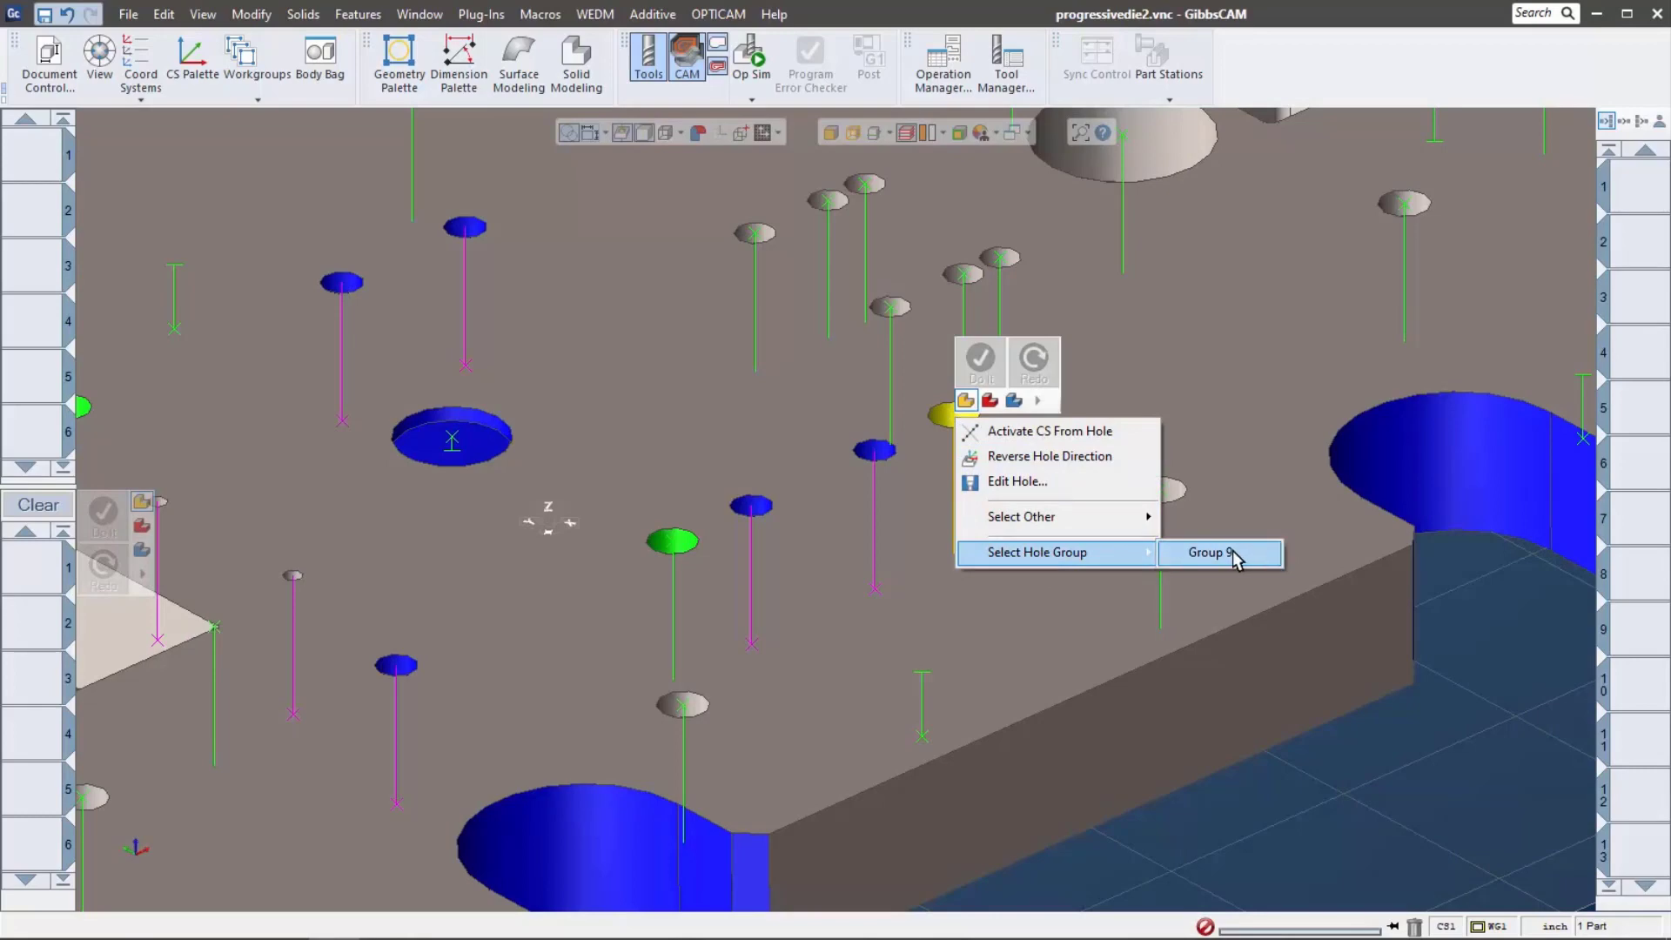
left_click(1232, 555)
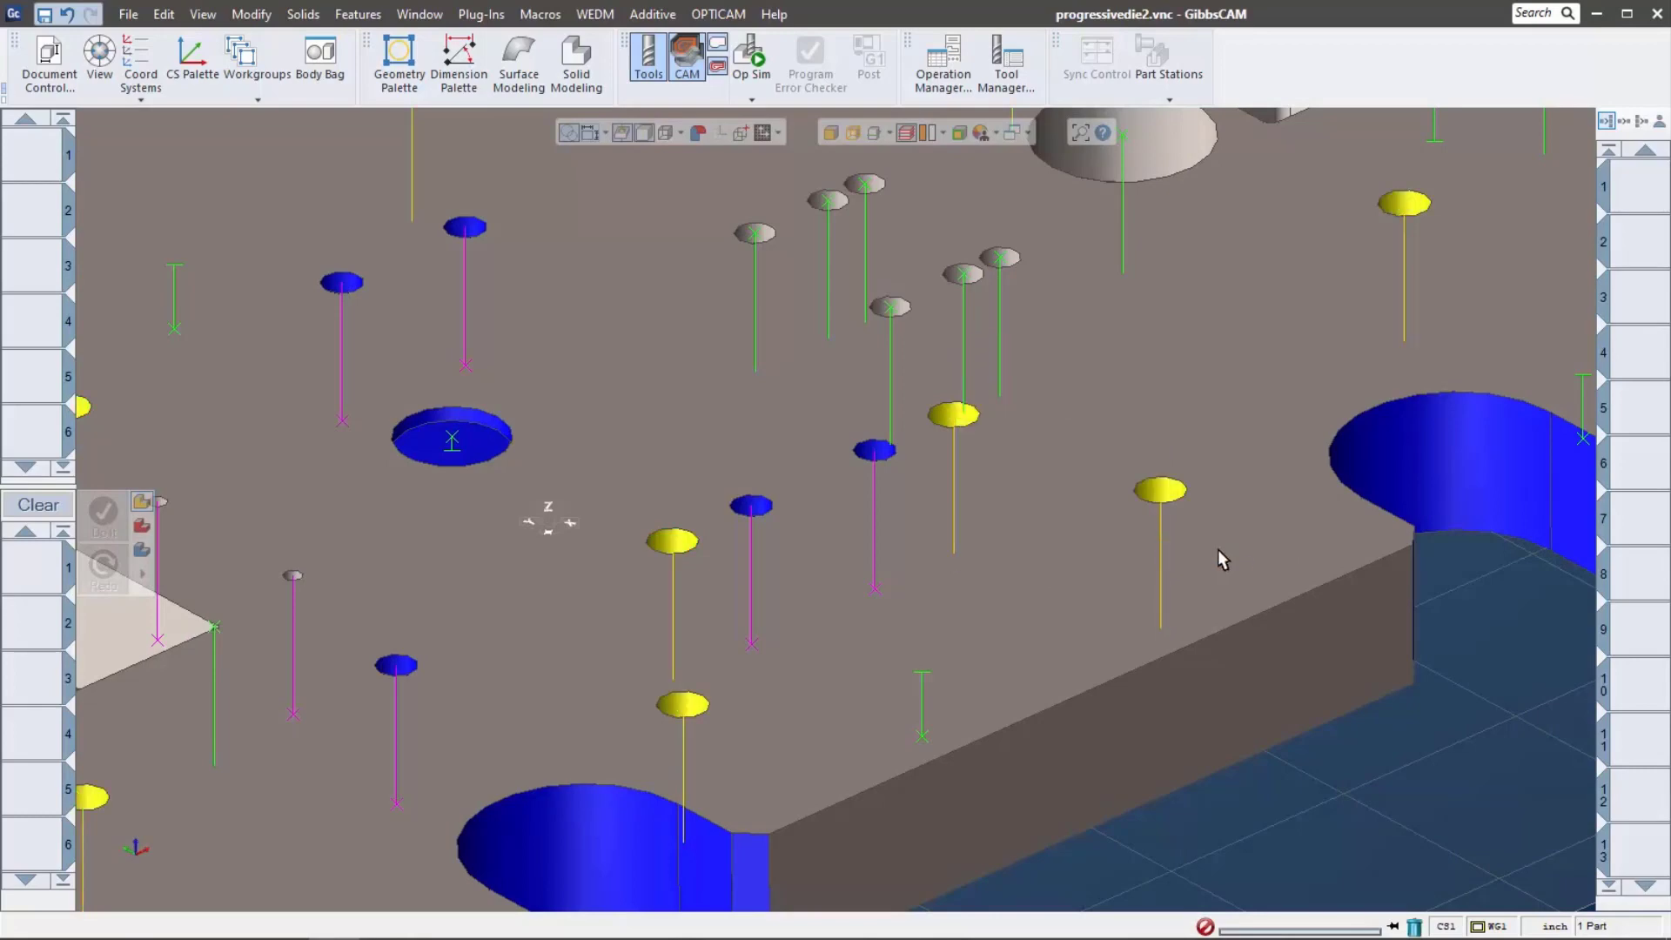
scroll(1210, 551, "down", 5)
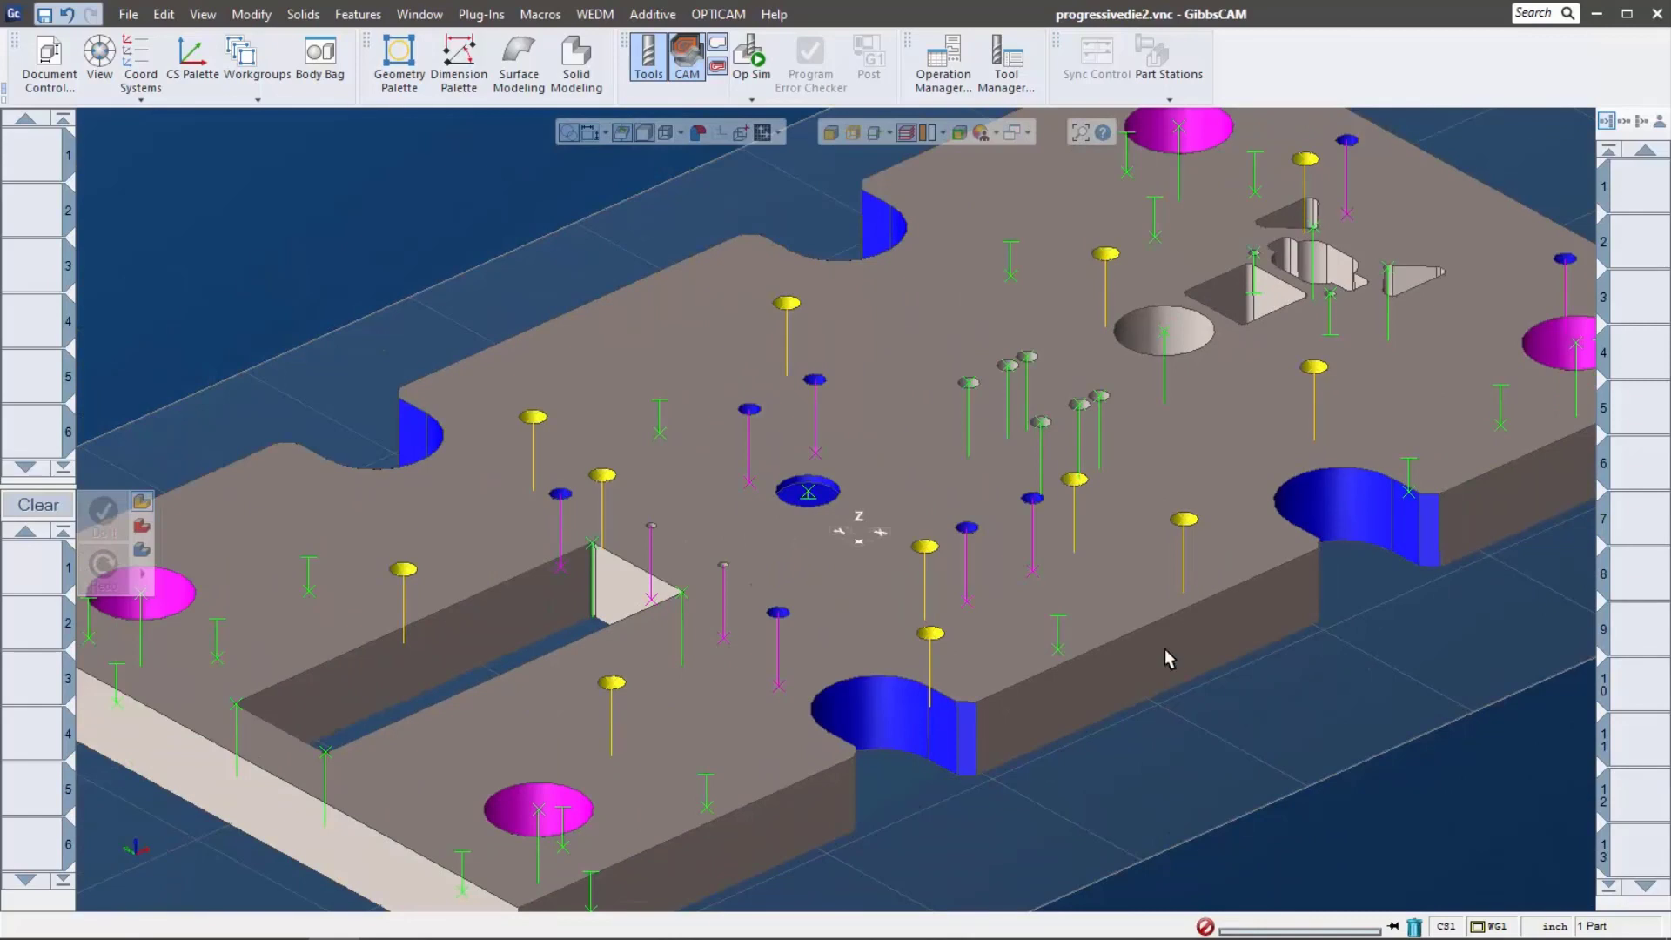
- Switch the part's colour display mode to Gibbs Color
left_click(995, 133)
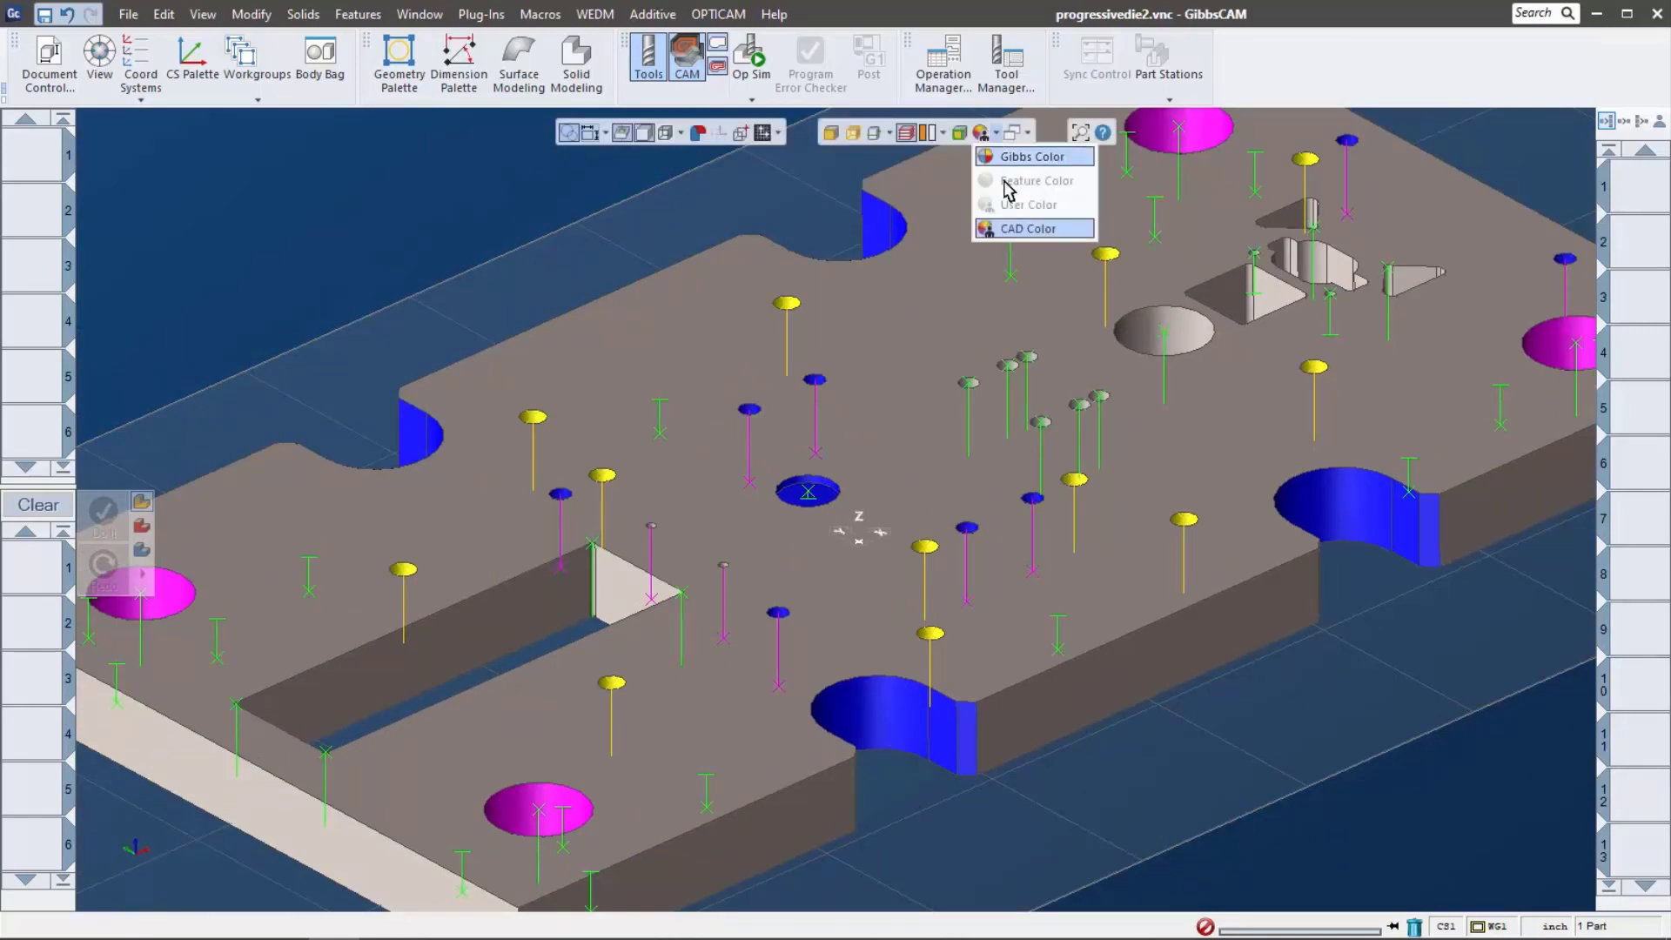
left_click(1032, 156)
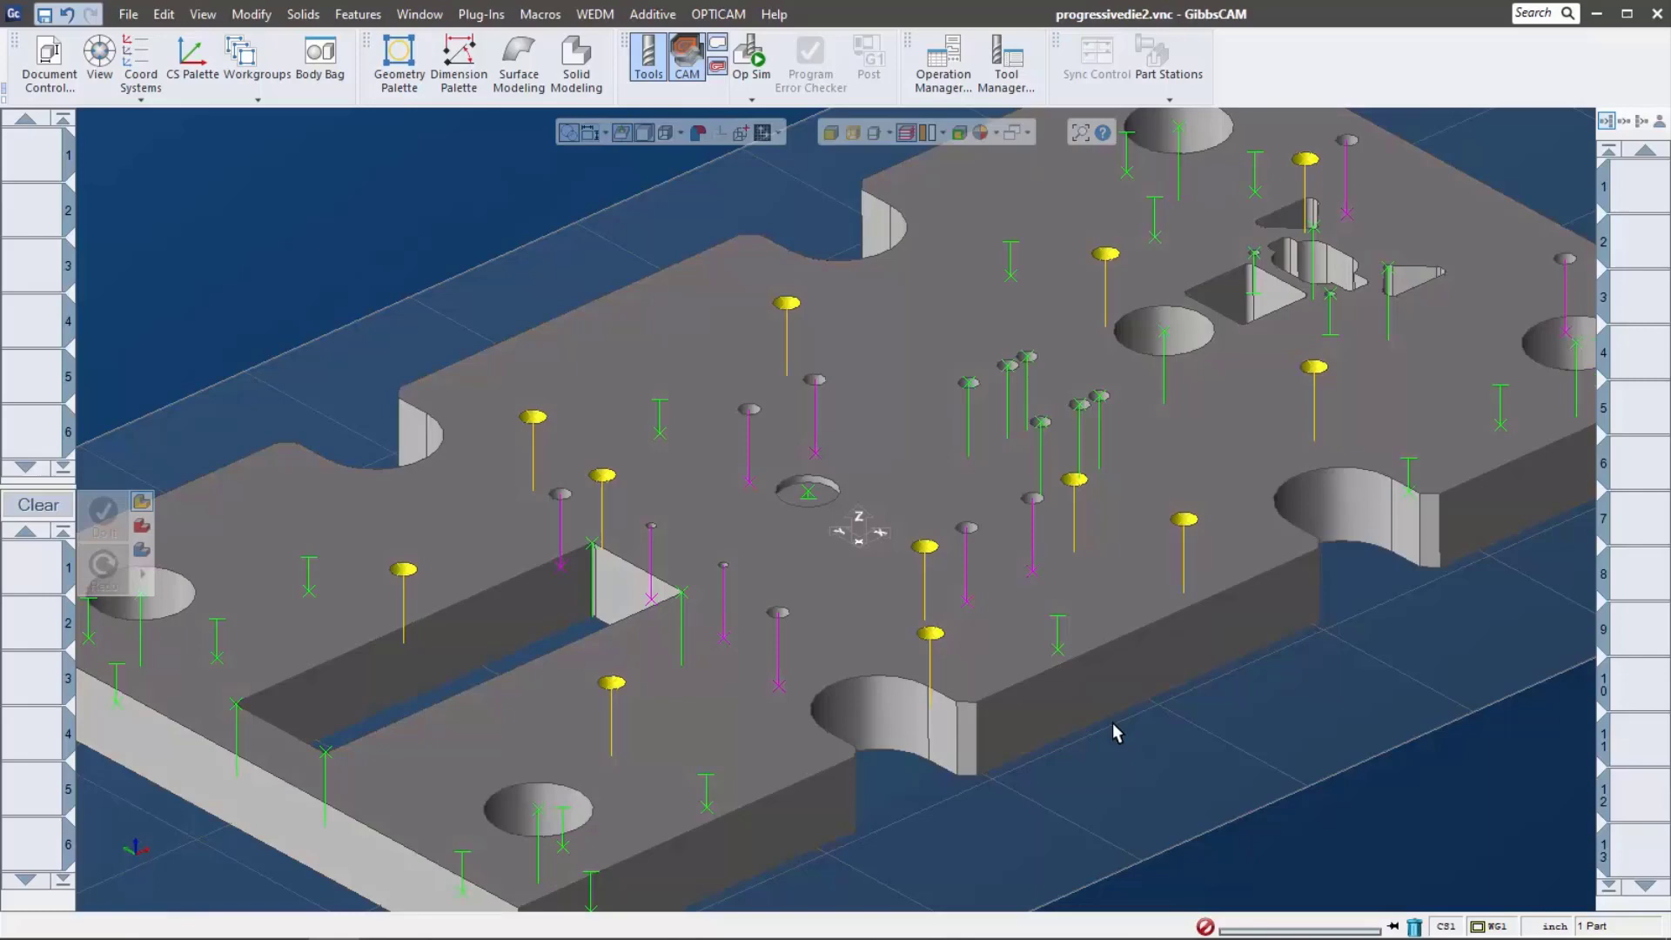
scroll(1081, 403, "down", 5)
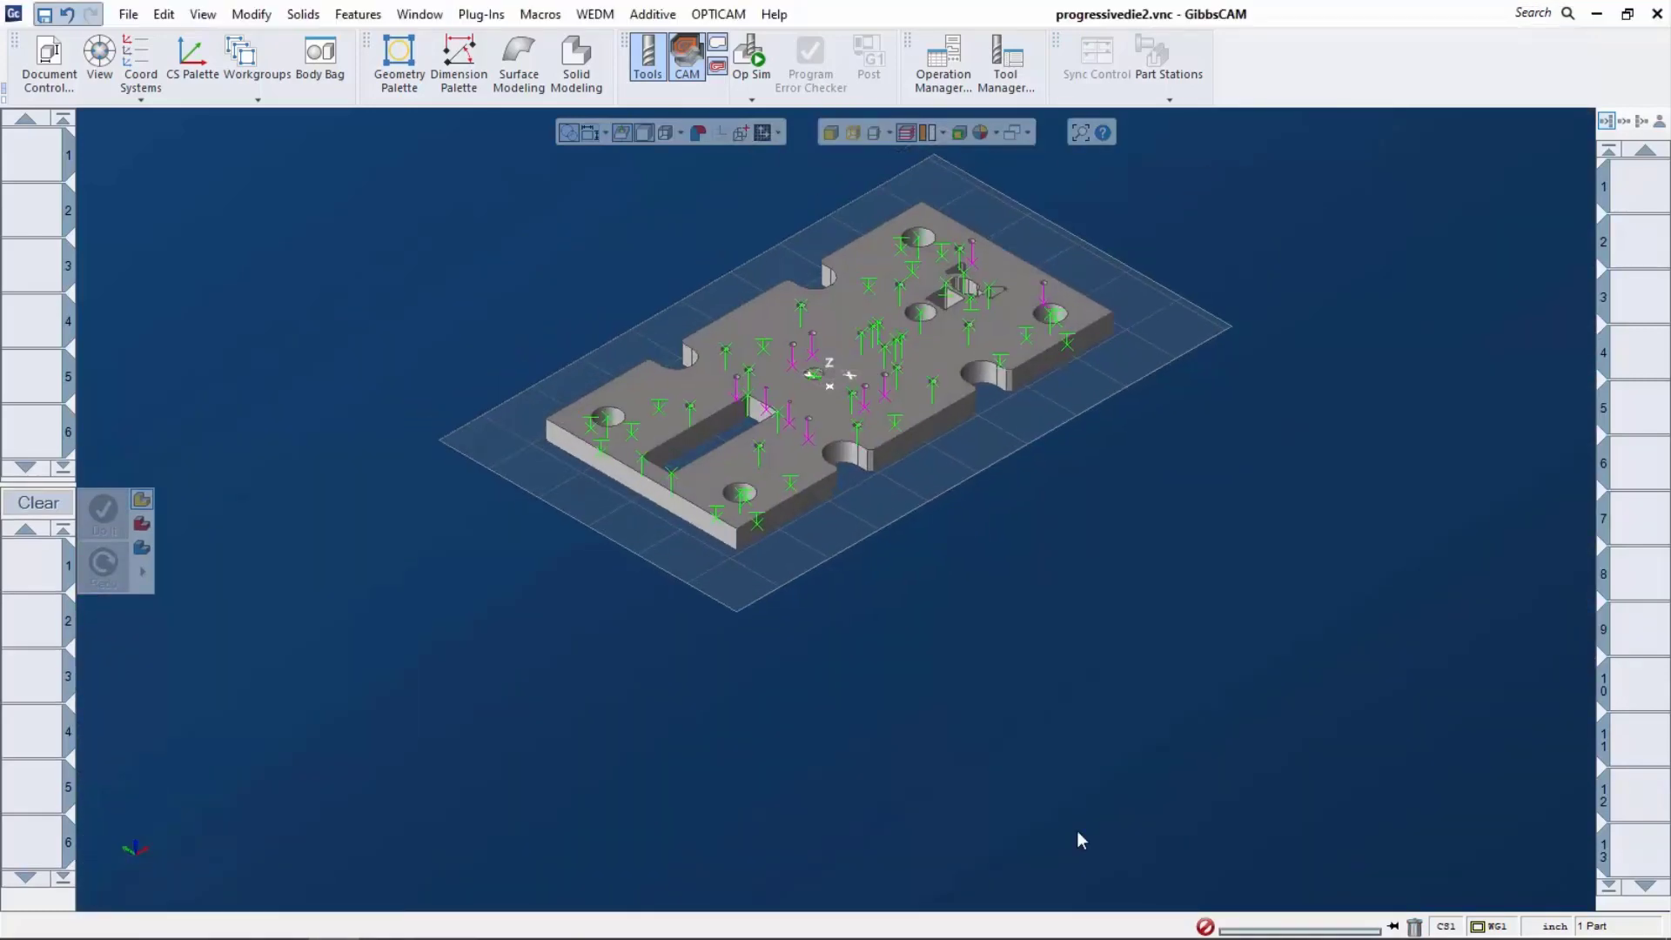
- Add a 0.906 drill as tool 1, browse gauge sizes, and keep Use Diameter
double_click(32, 155)
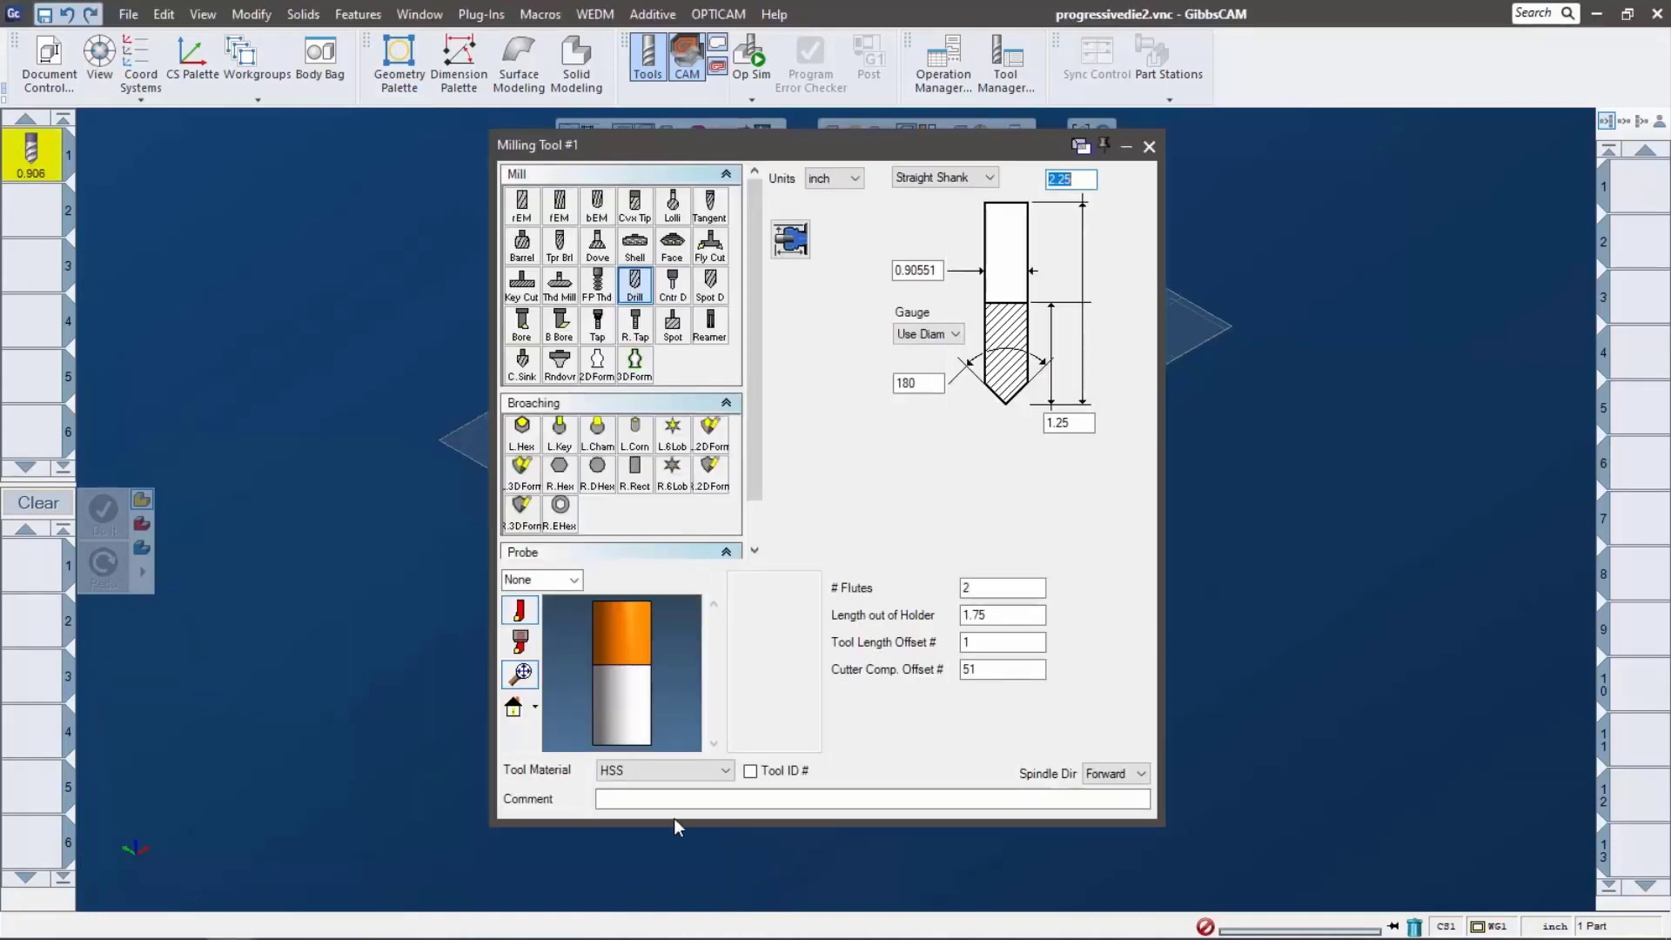
left_click(930, 335)
scroll(965, 696, "down", 3)
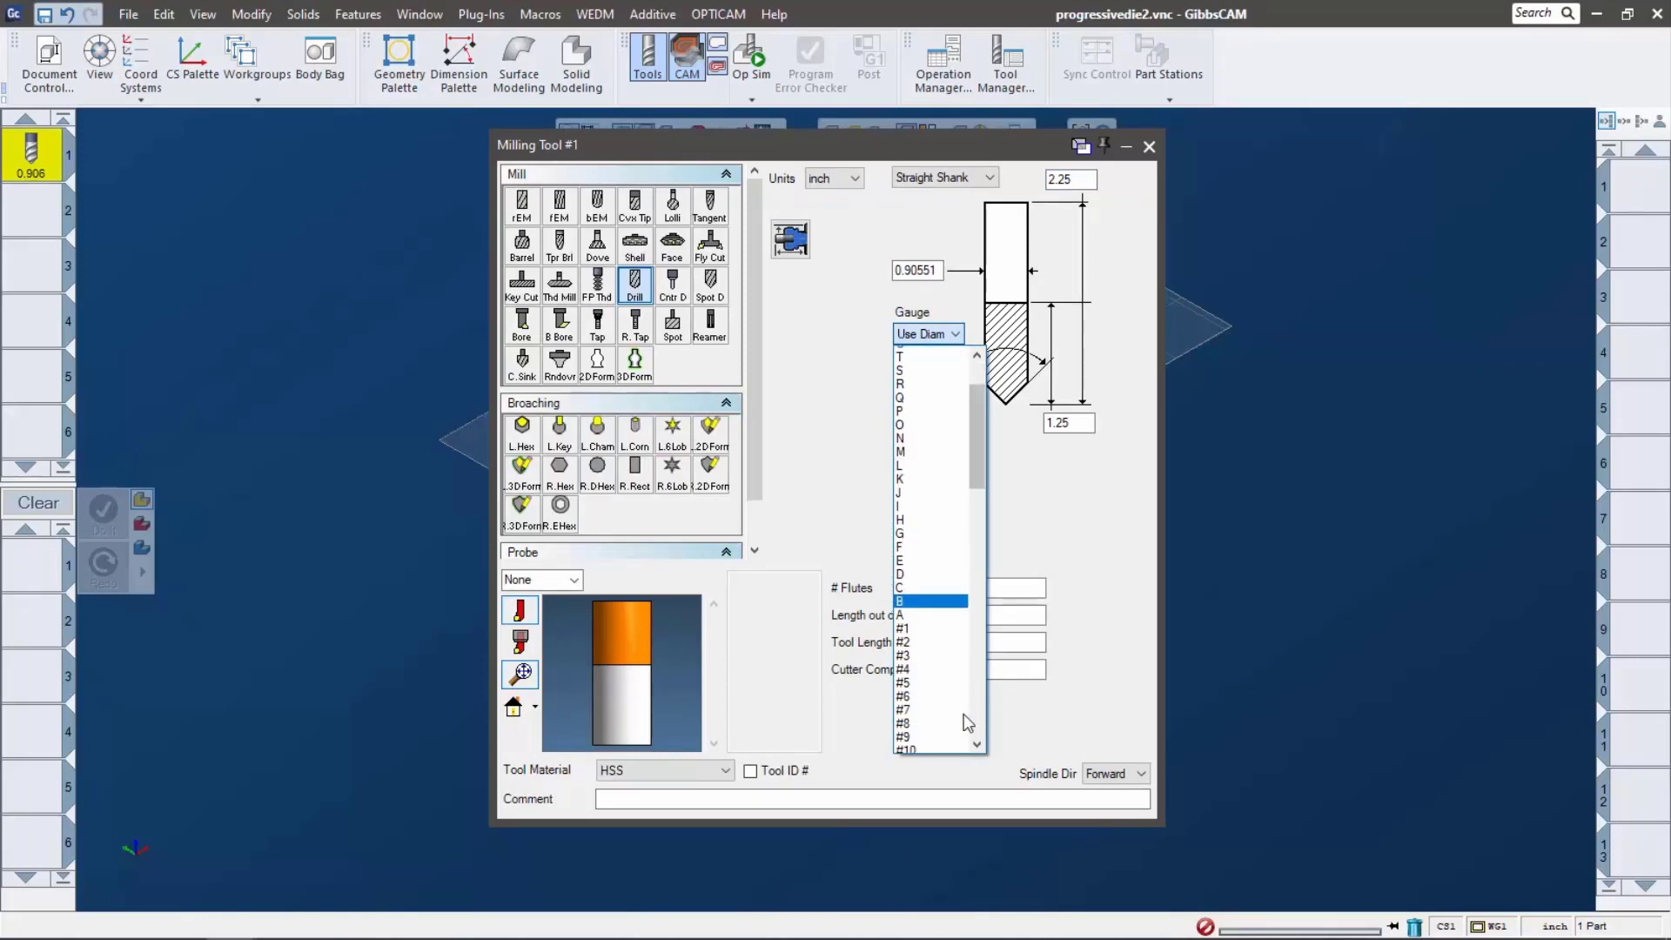
scroll(967, 722, "down", 6)
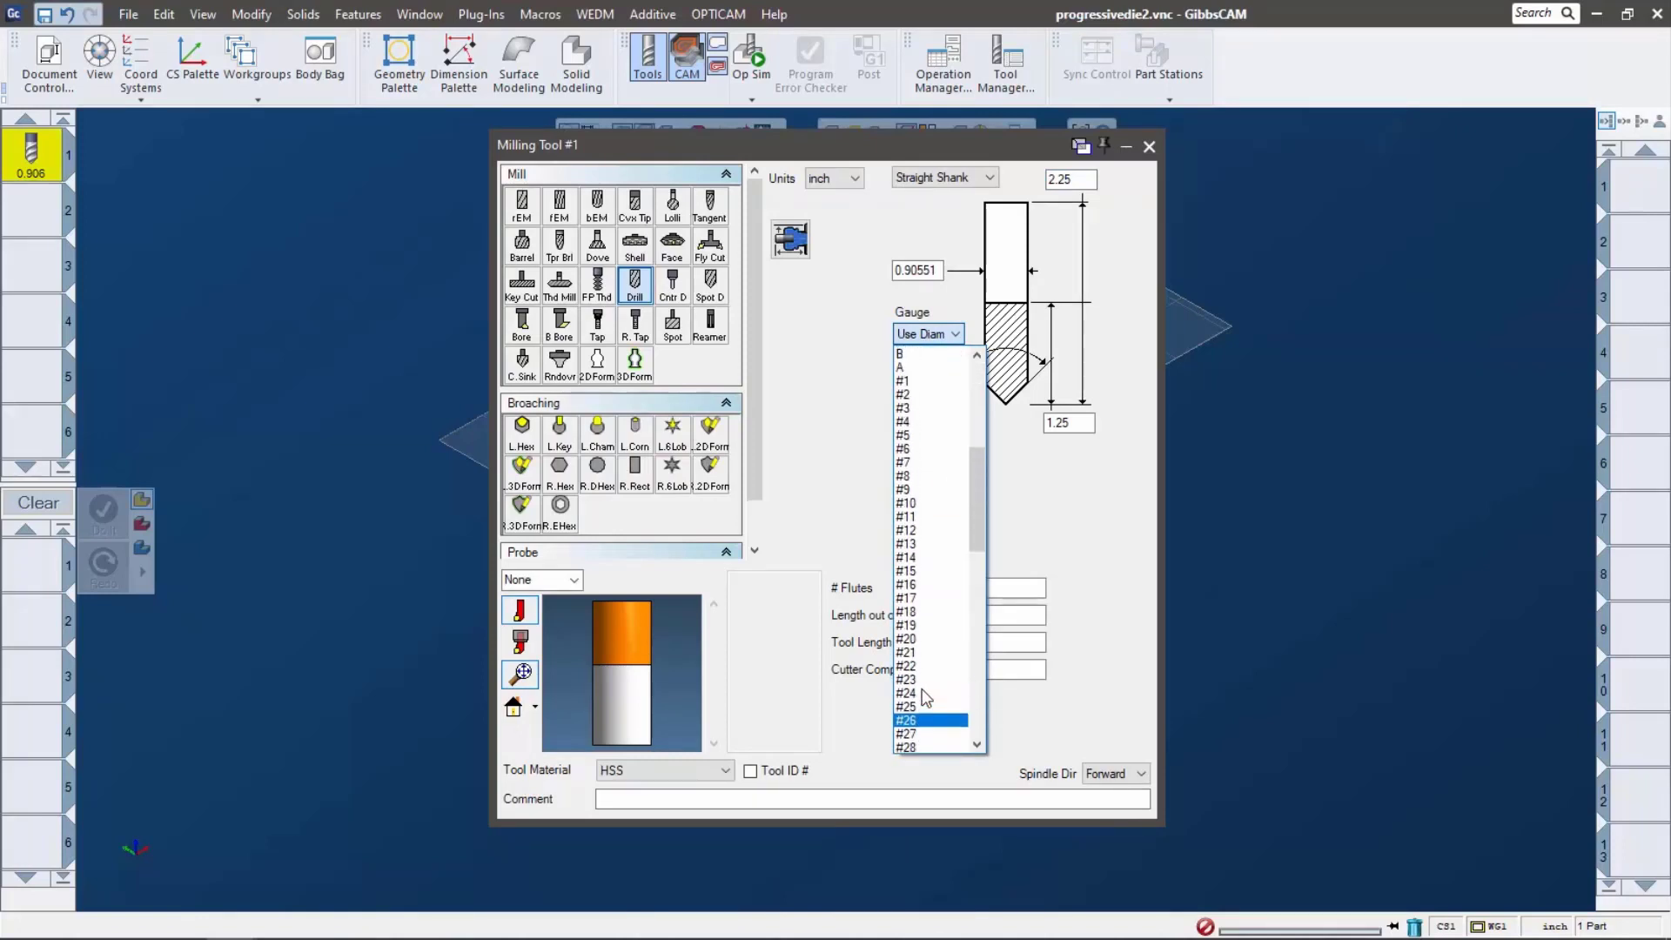
scroll(927, 696, "up", 8)
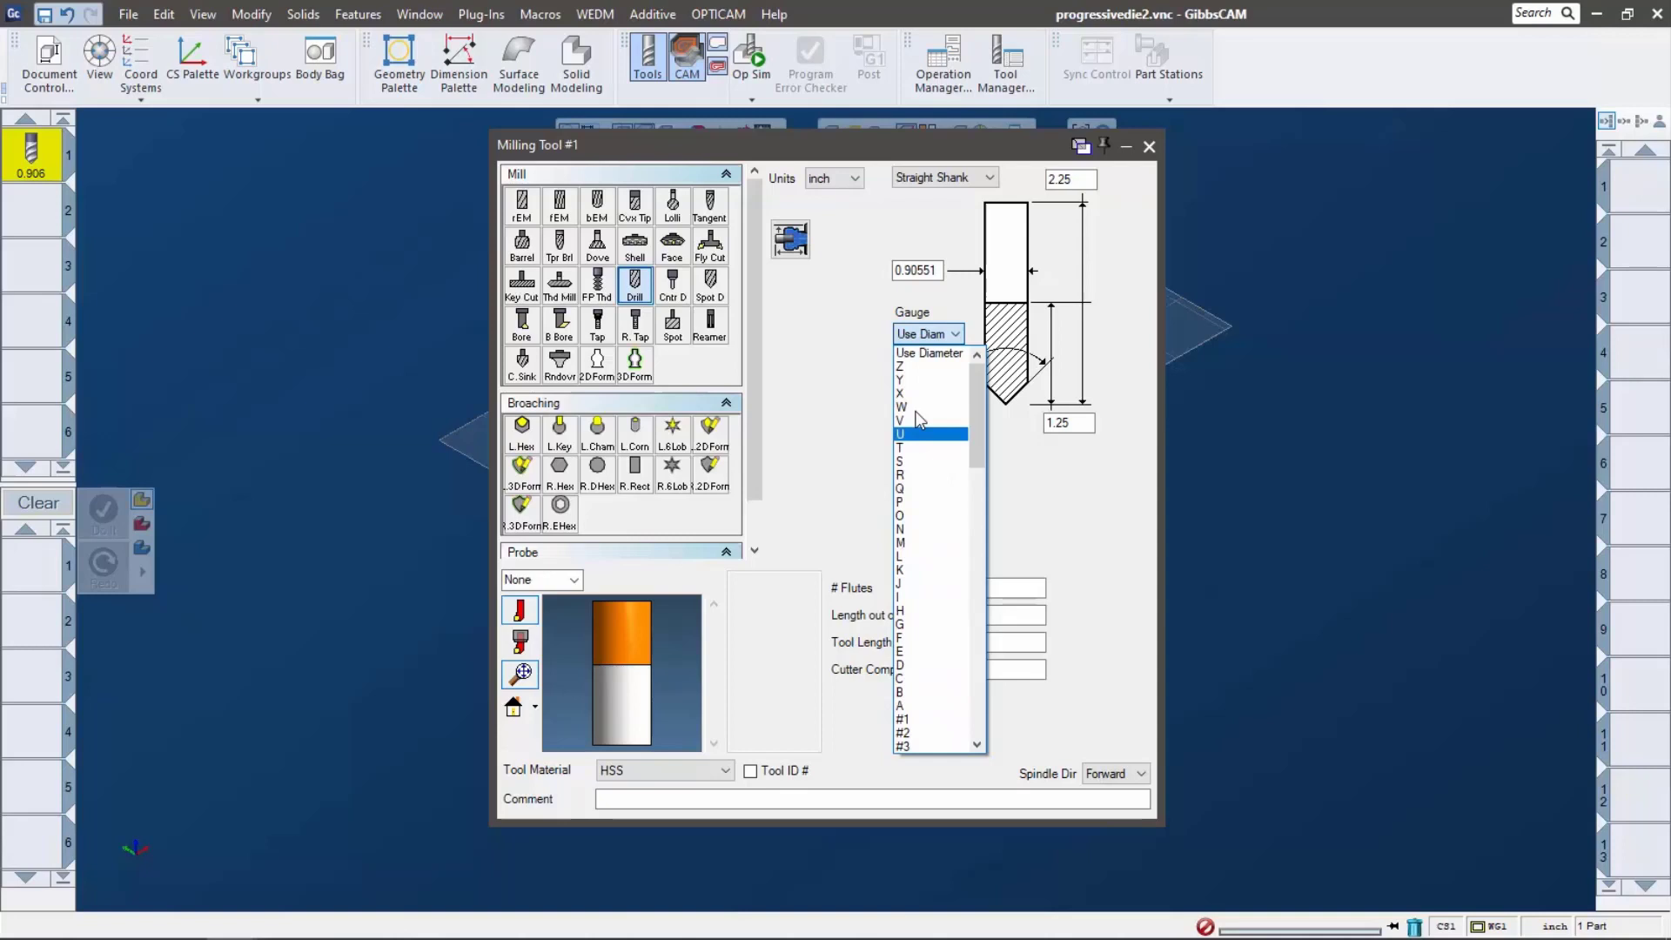
left_click(818, 361)
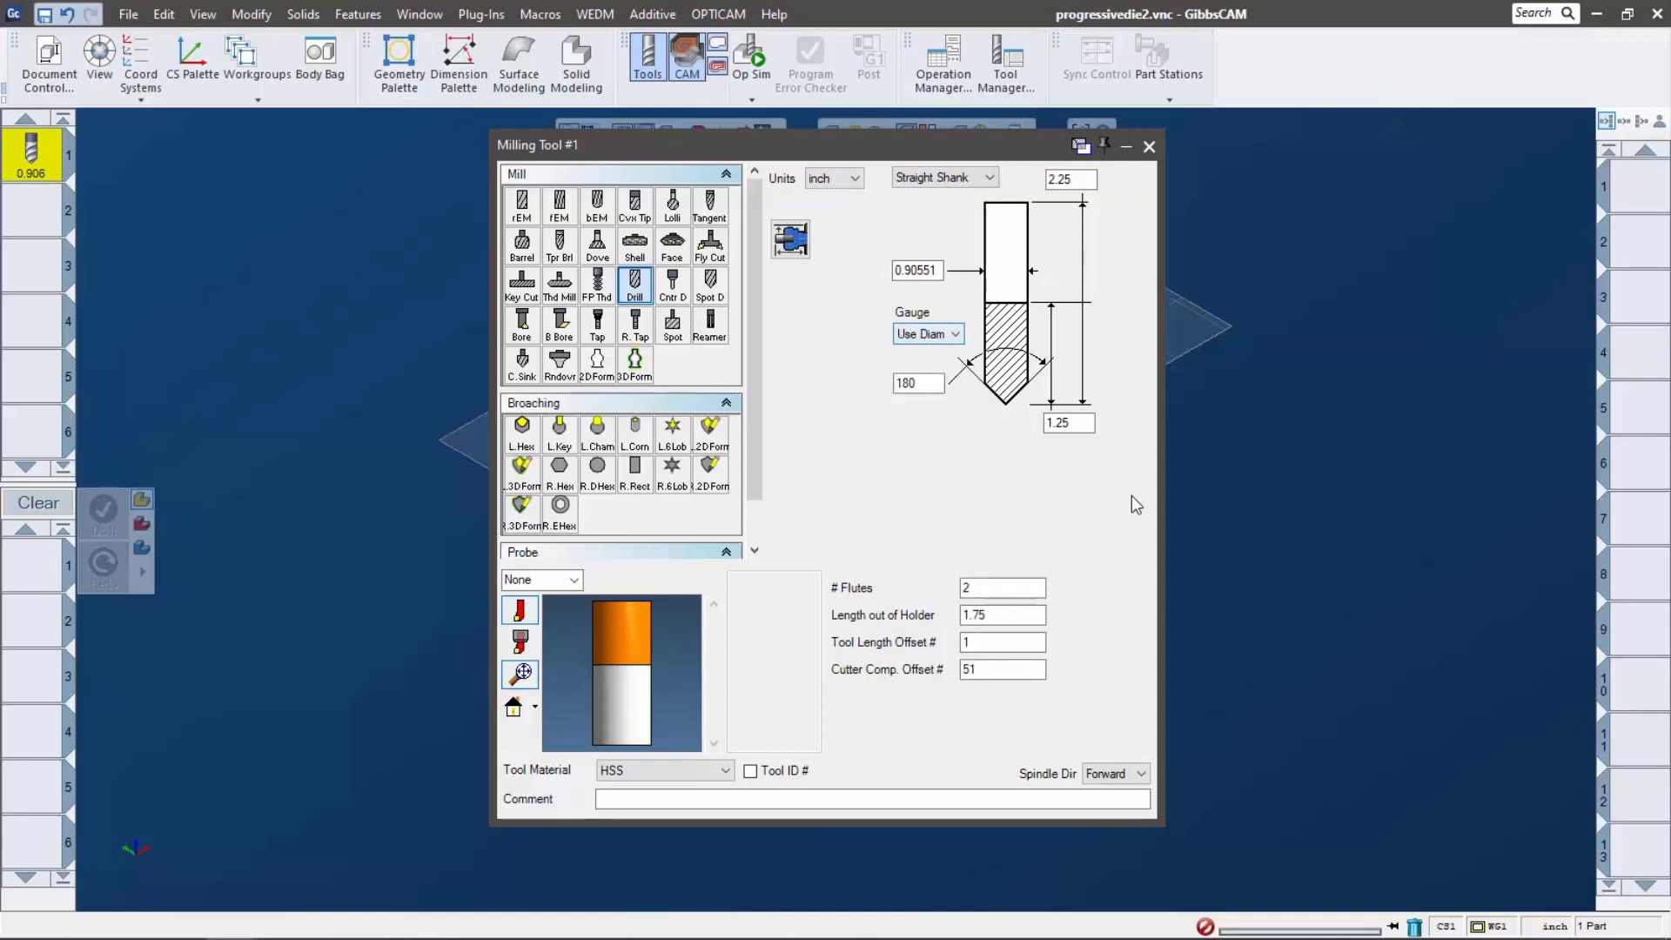
left_click(1148, 148)
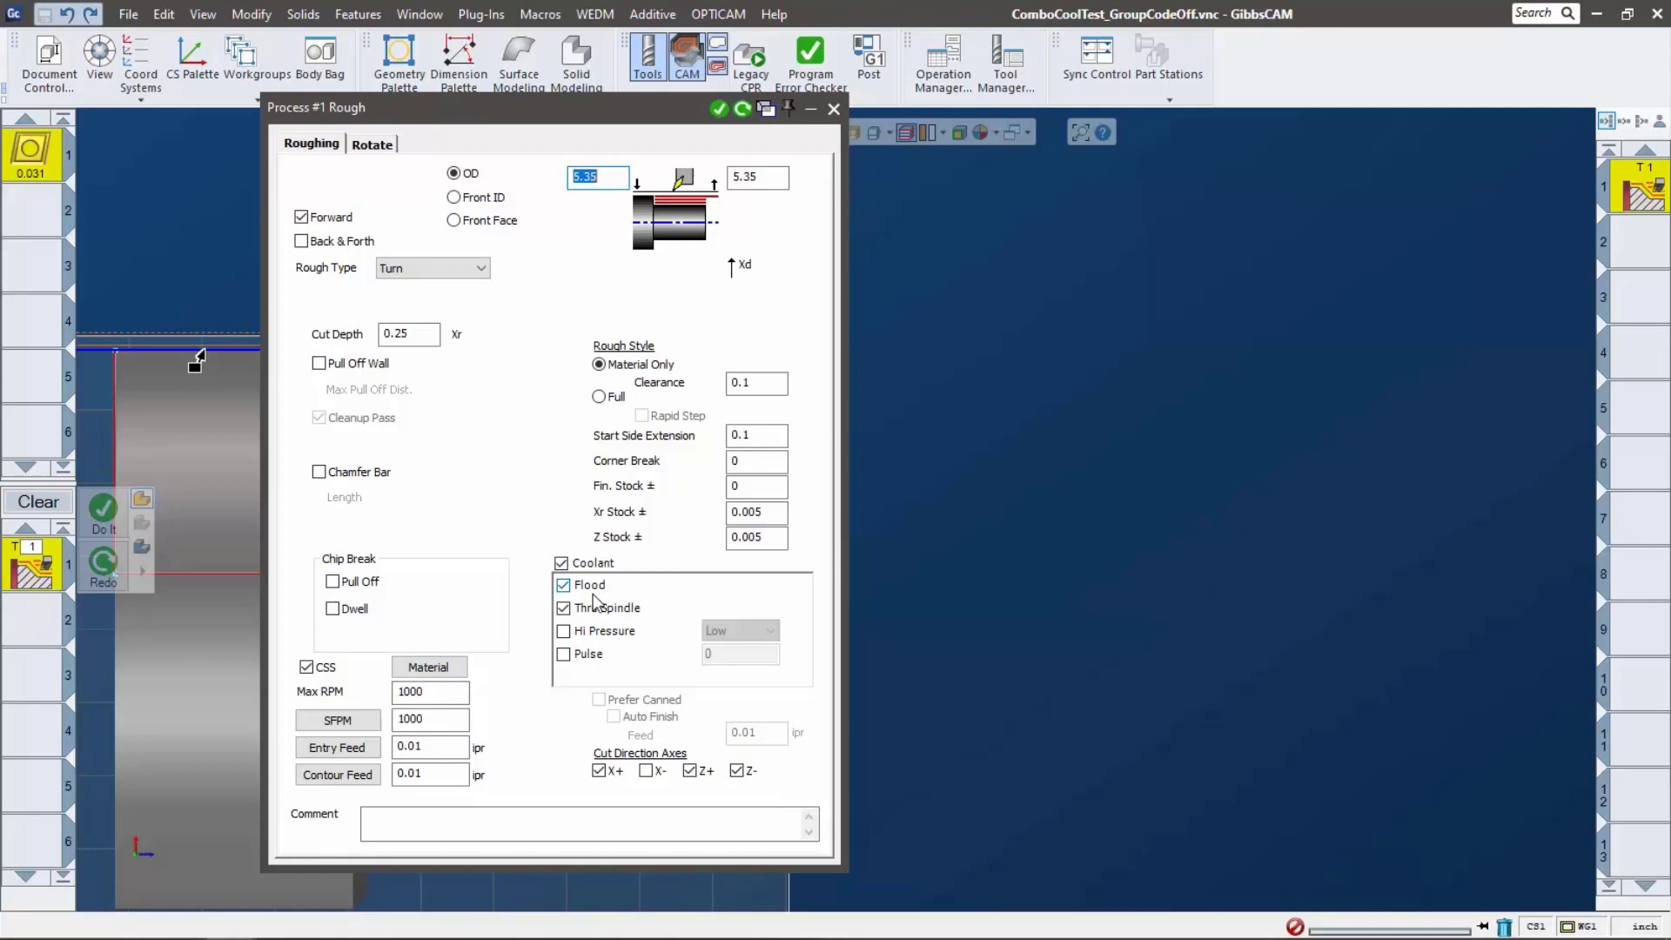
- Turn on Pulse and Hi Pressure coolant for Process #1 Rough, keeping Flood checked
left_click(563, 654)
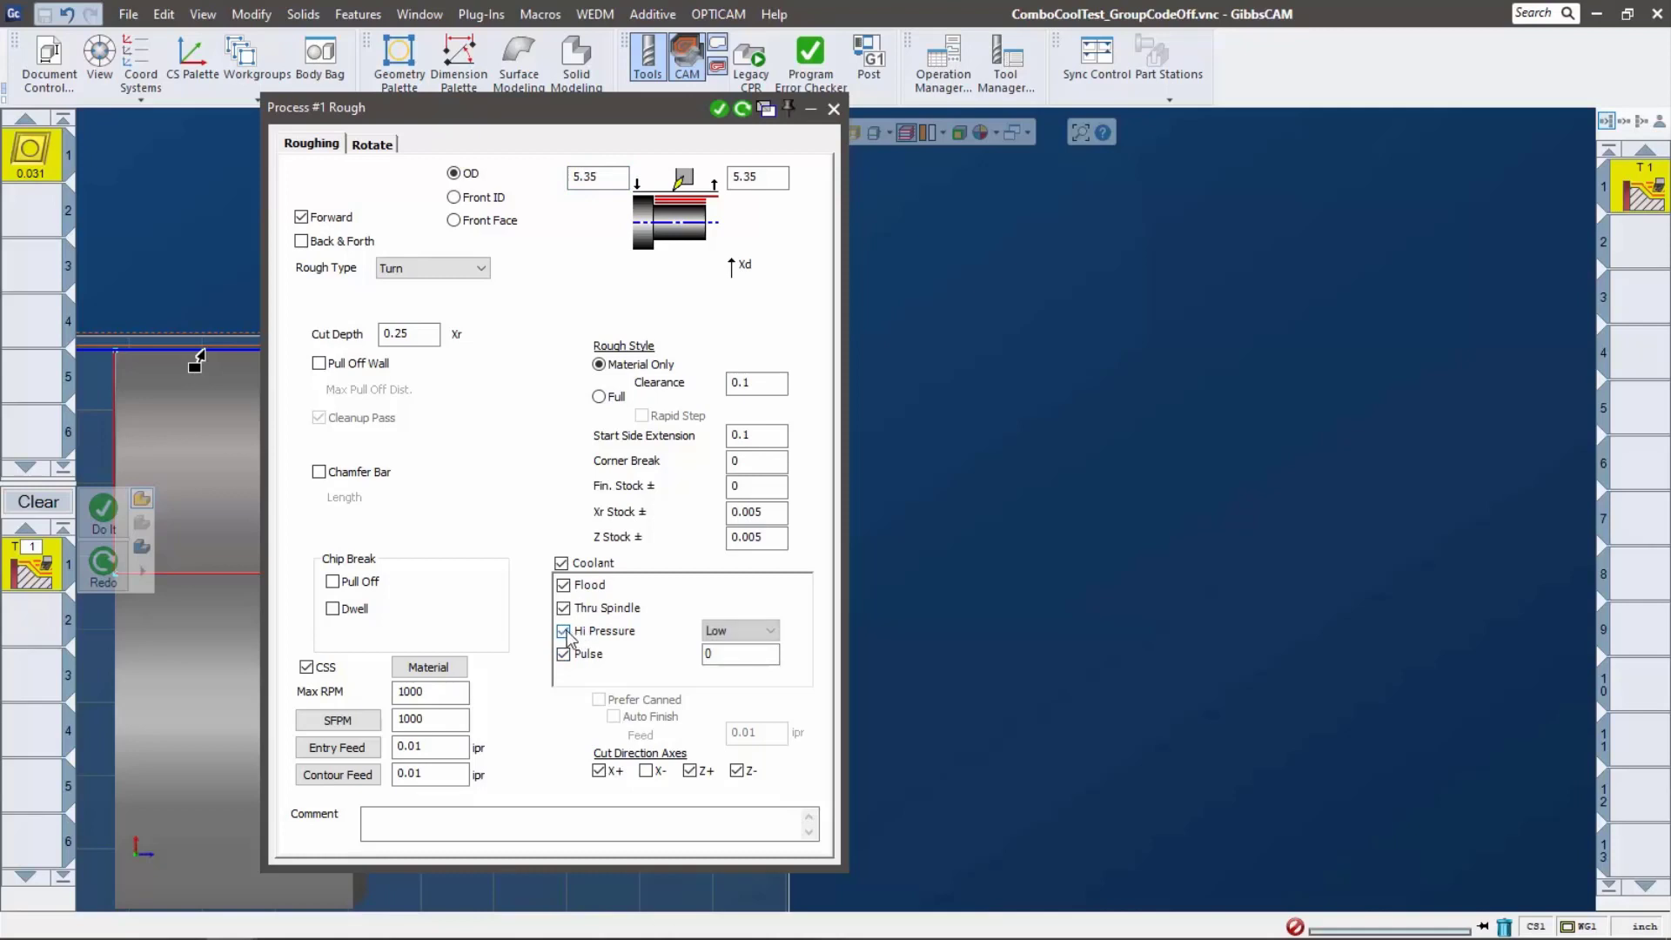
left_click(566, 634)
left_click(571, 636)
left_click(564, 585)
left_click(566, 632)
left_click(564, 585)
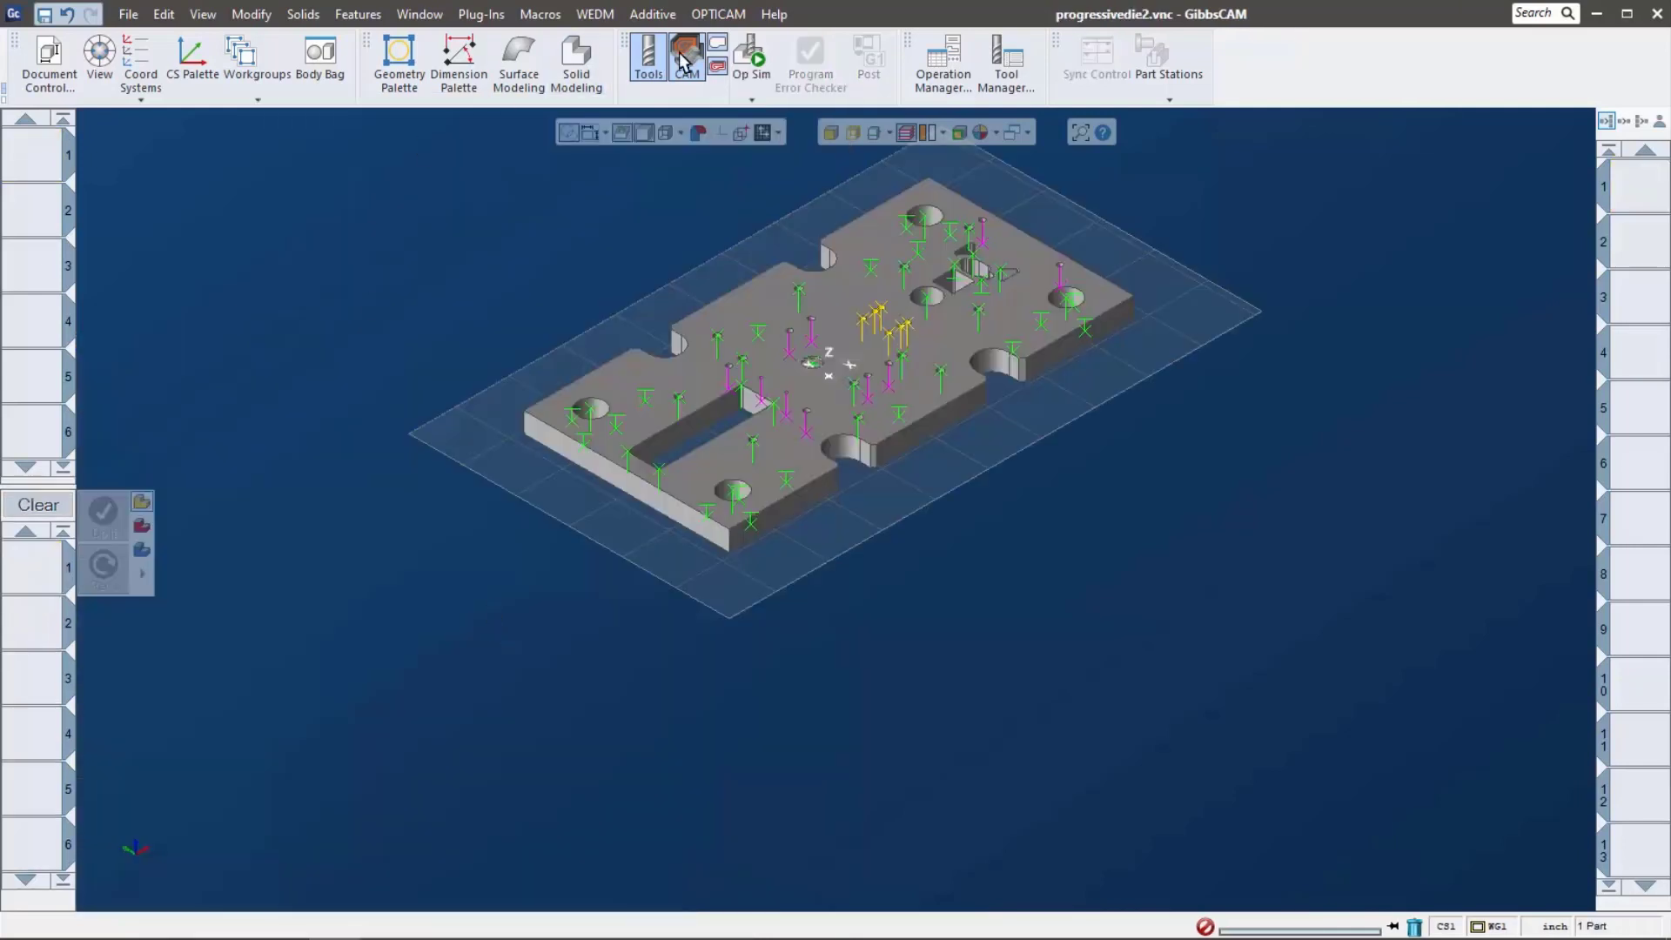
- Hide the Tools and CAM panels and bring up the view trackball
left_click(648, 57)
left_click(687, 59)
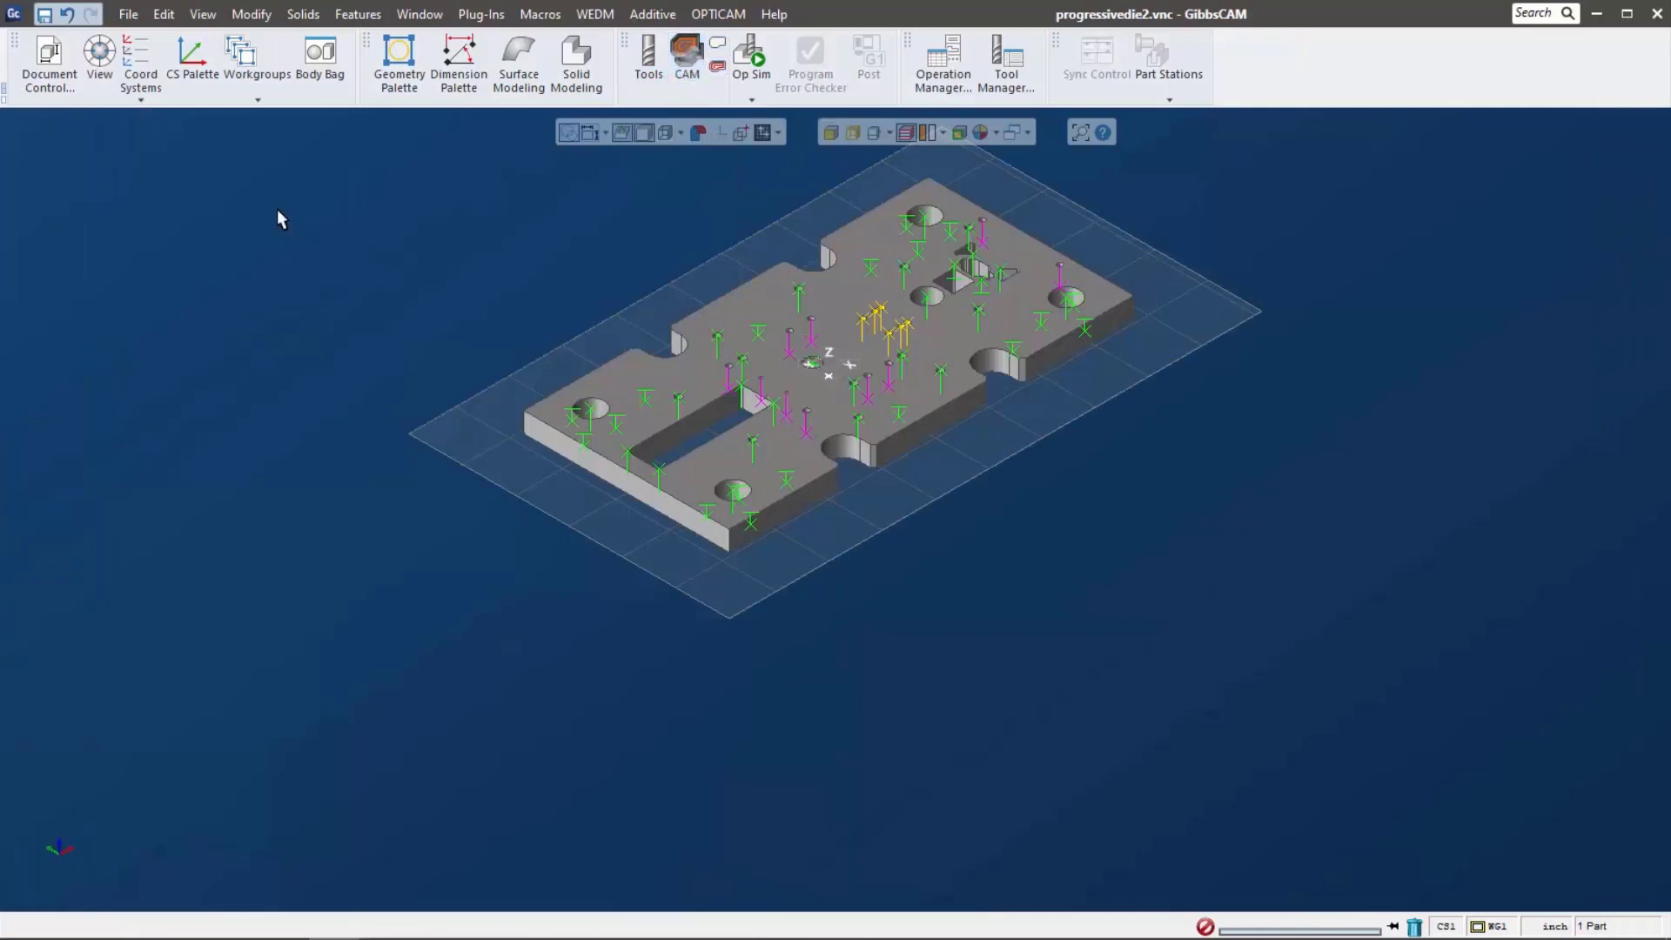
left_click(99, 54)
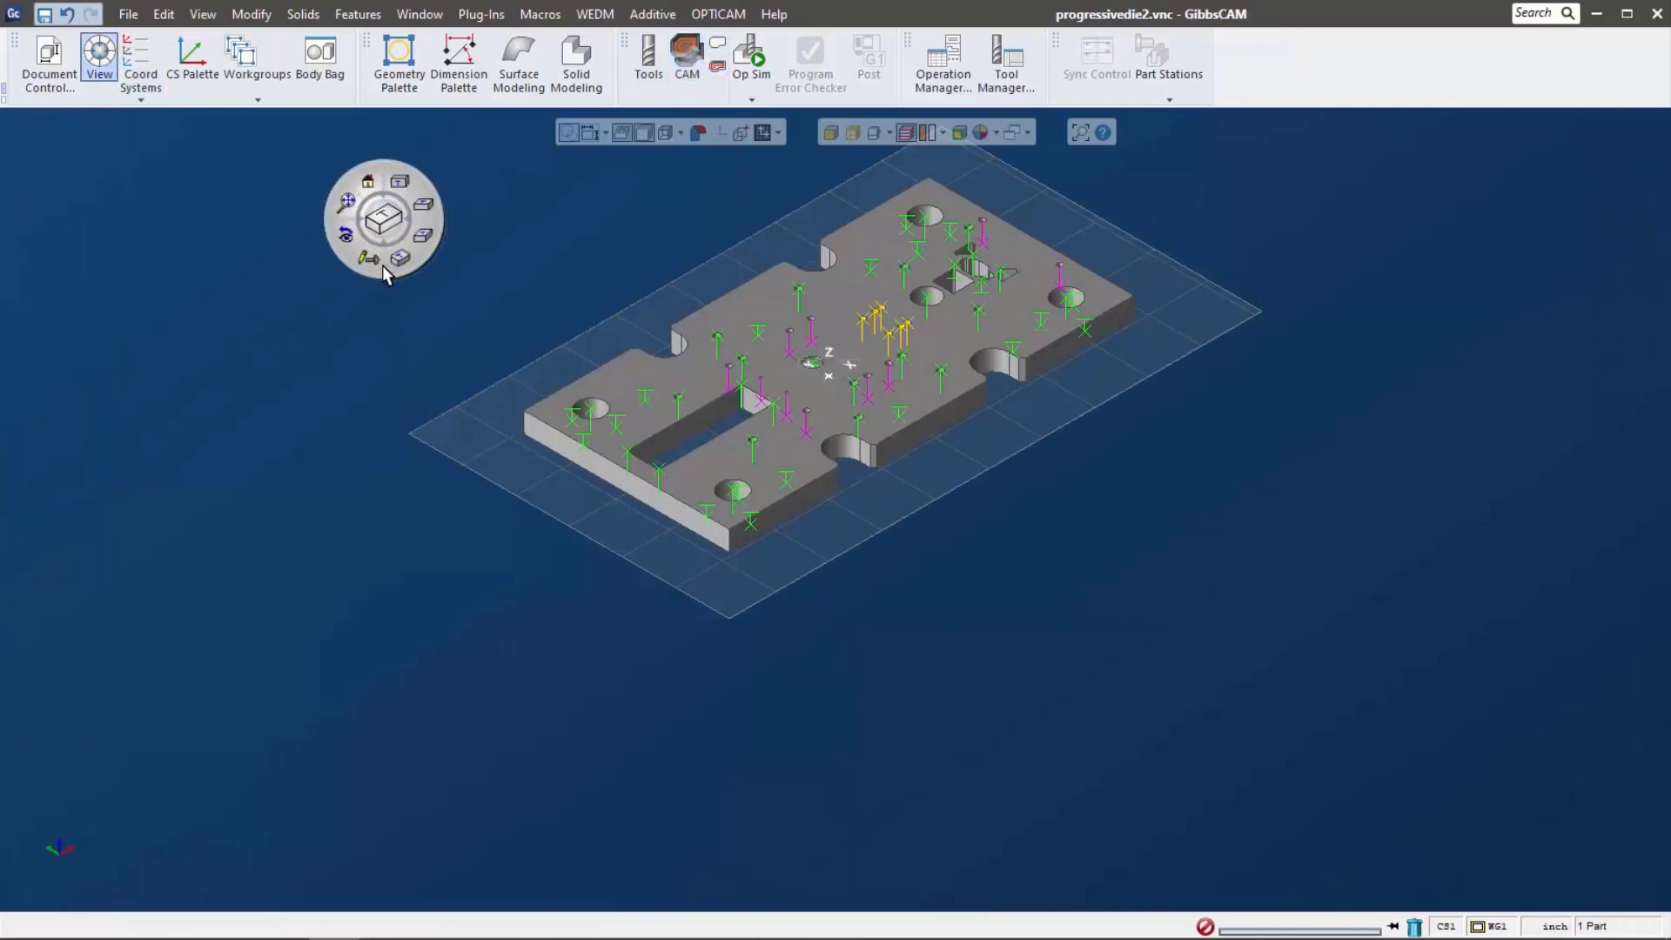
- Review the trackball's Shift-modifier layout in Customize, then deselect the plate's tool markers
right_click(389, 237)
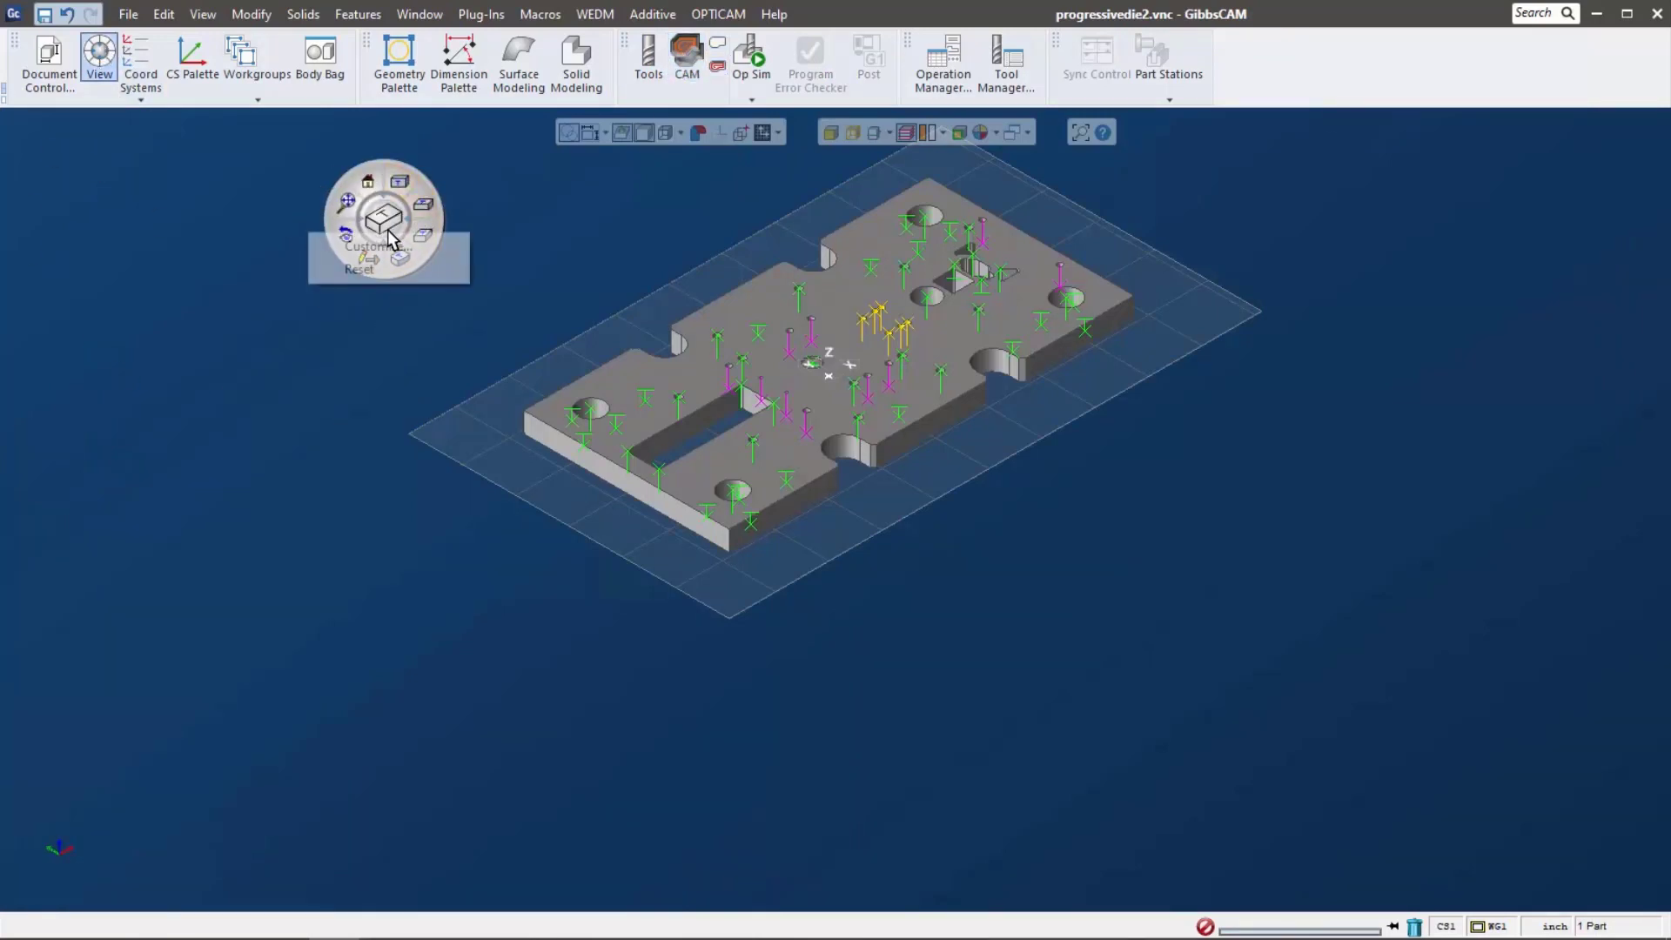
left_click(374, 247)
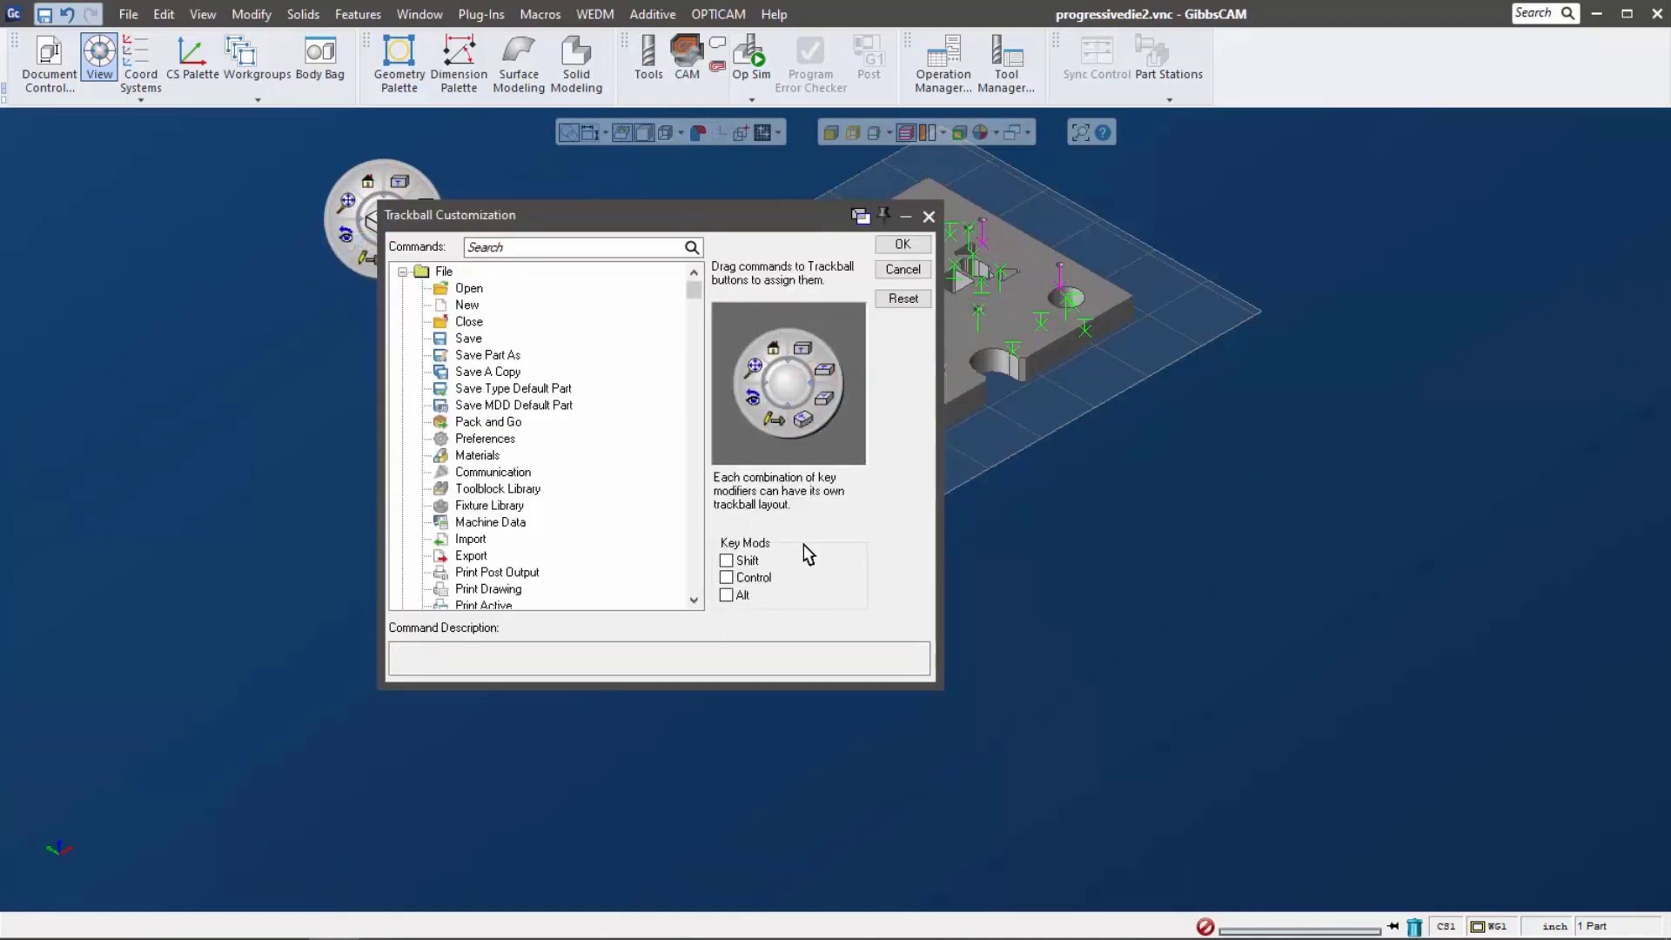
left_click(727, 561)
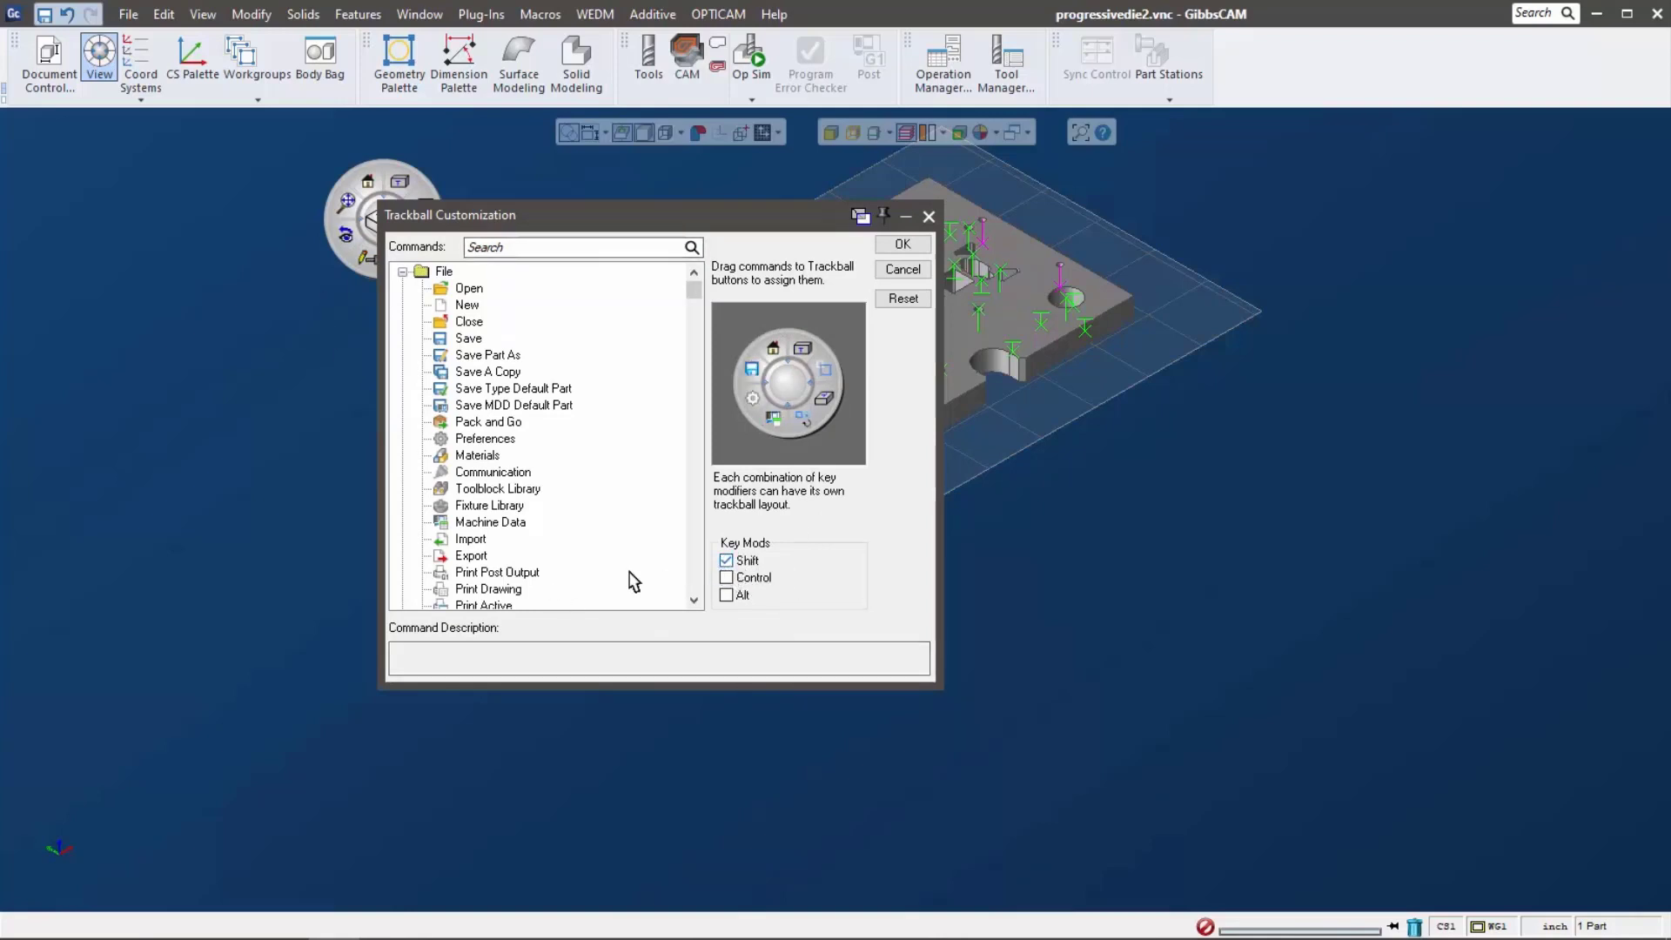
left_click_drag(694, 290, 692, 461)
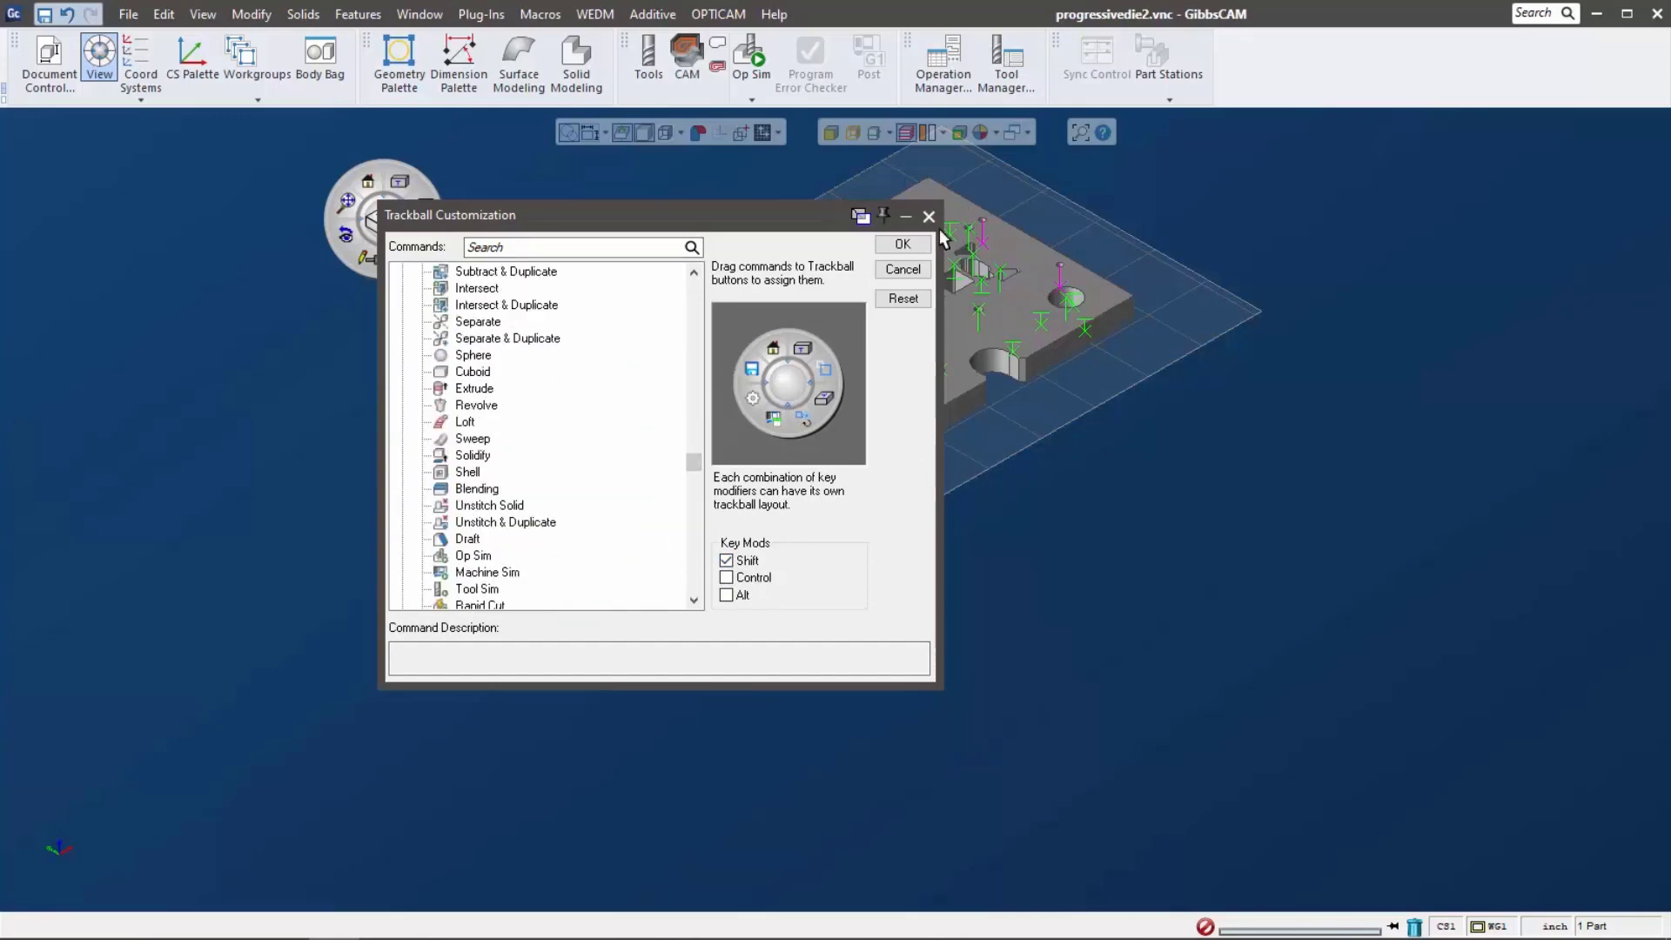
left_click(902, 245)
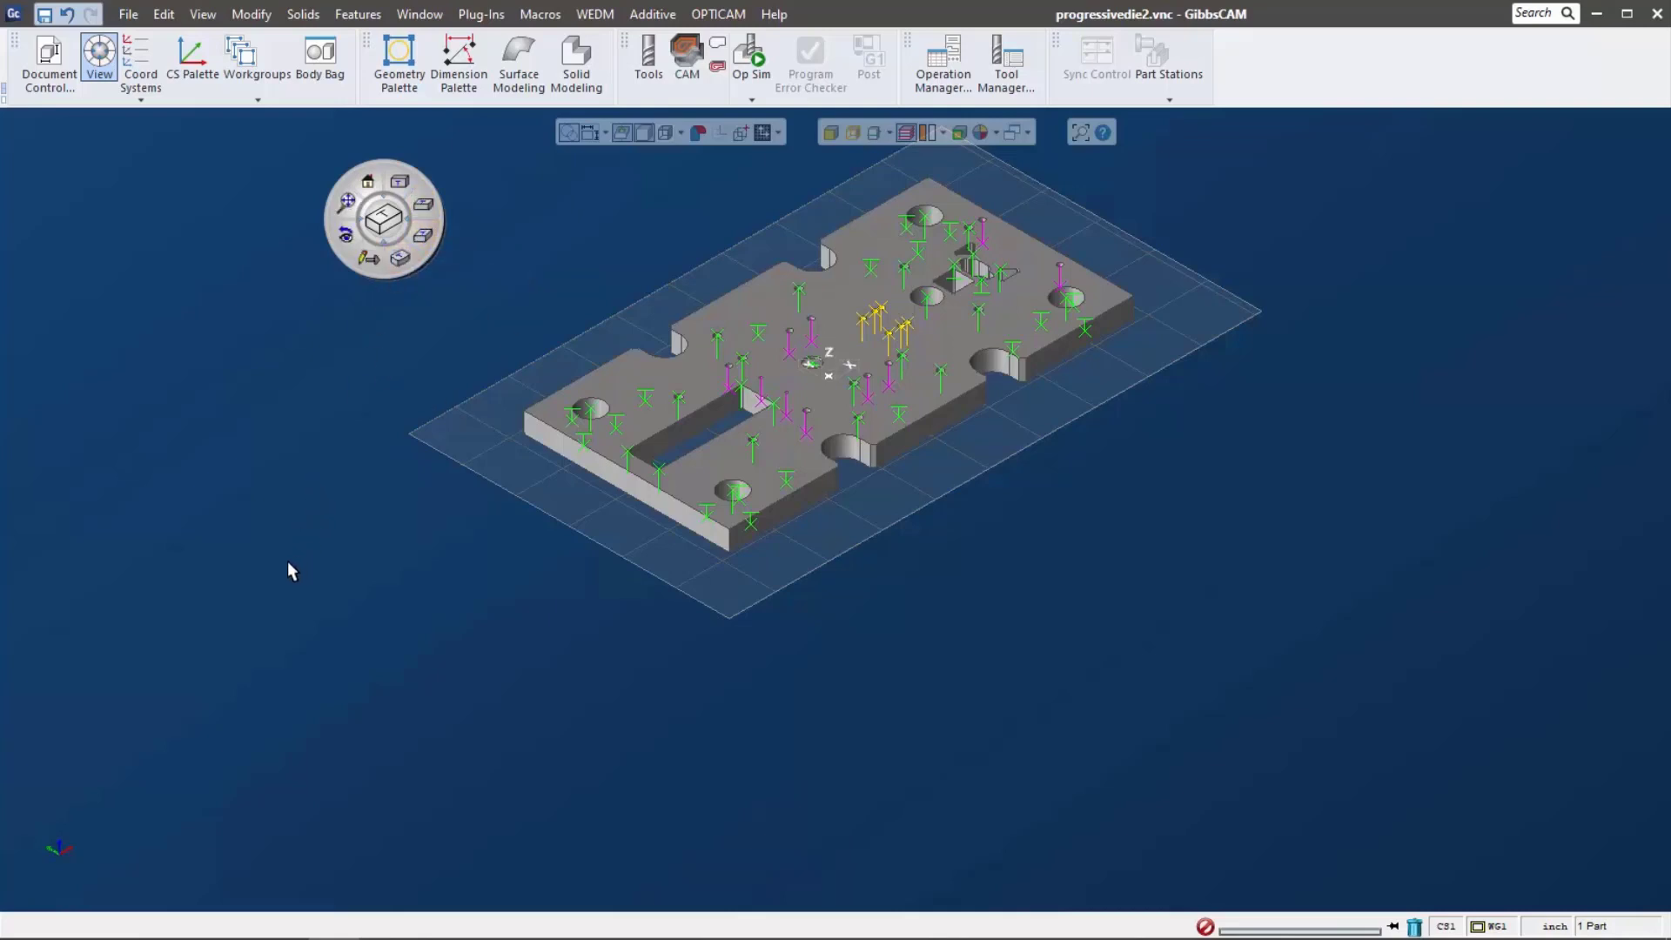
left_click(1173, 420)
- From the Top view, select the whole die plate body and delete it
left_click(400, 181)
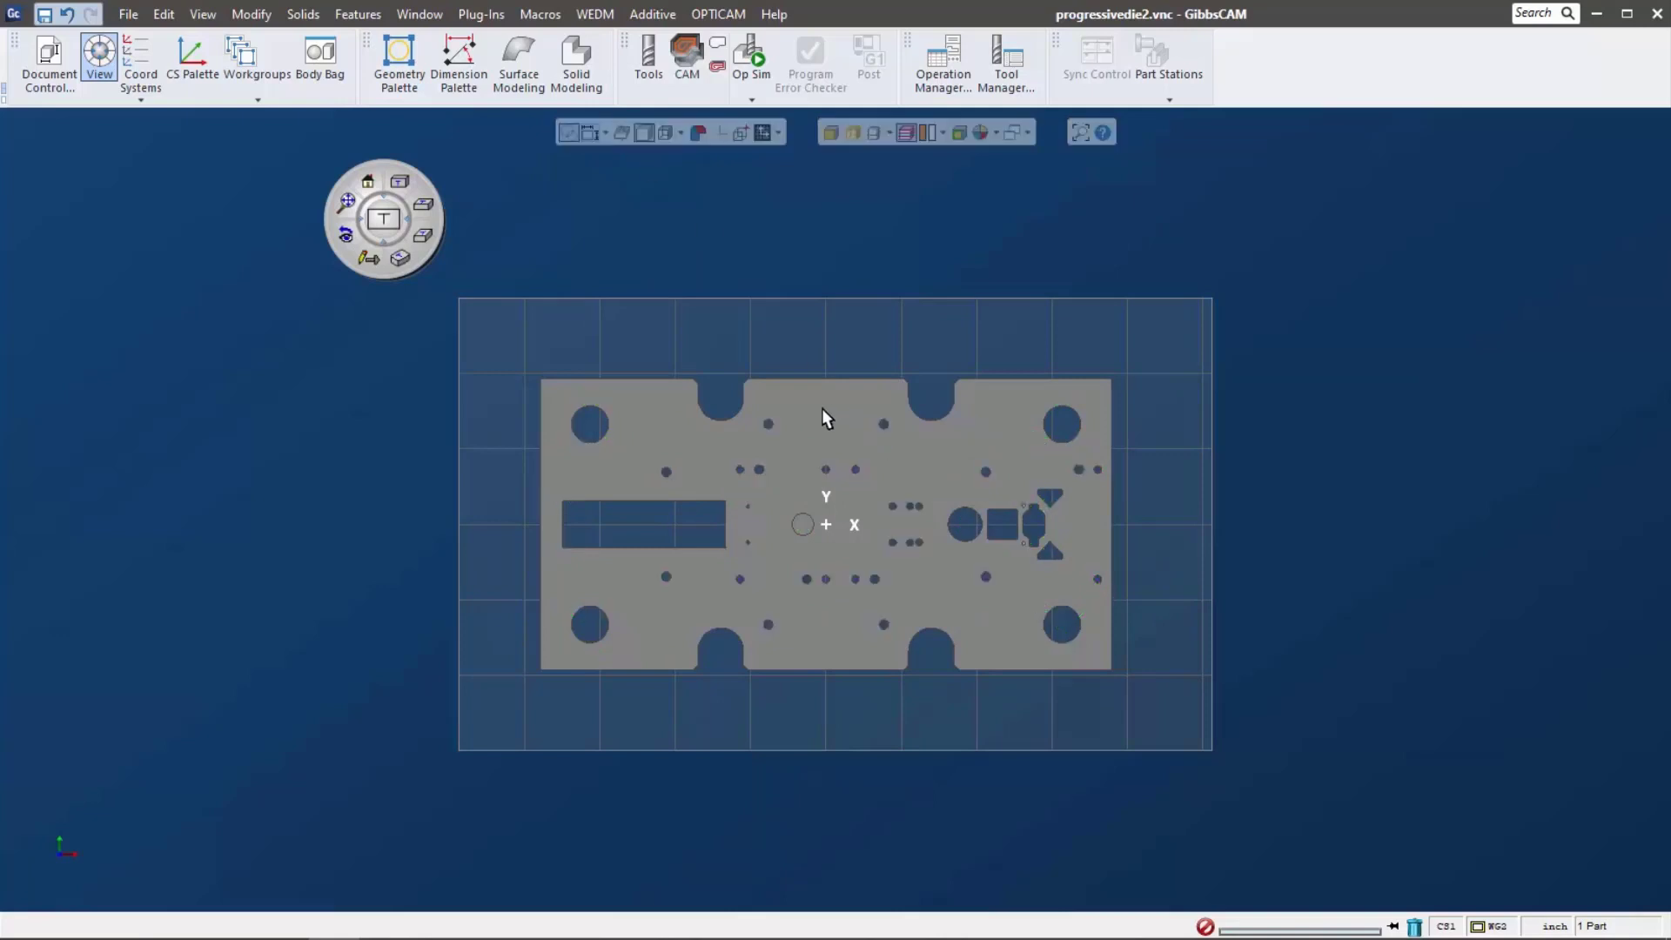
left_click(821, 408)
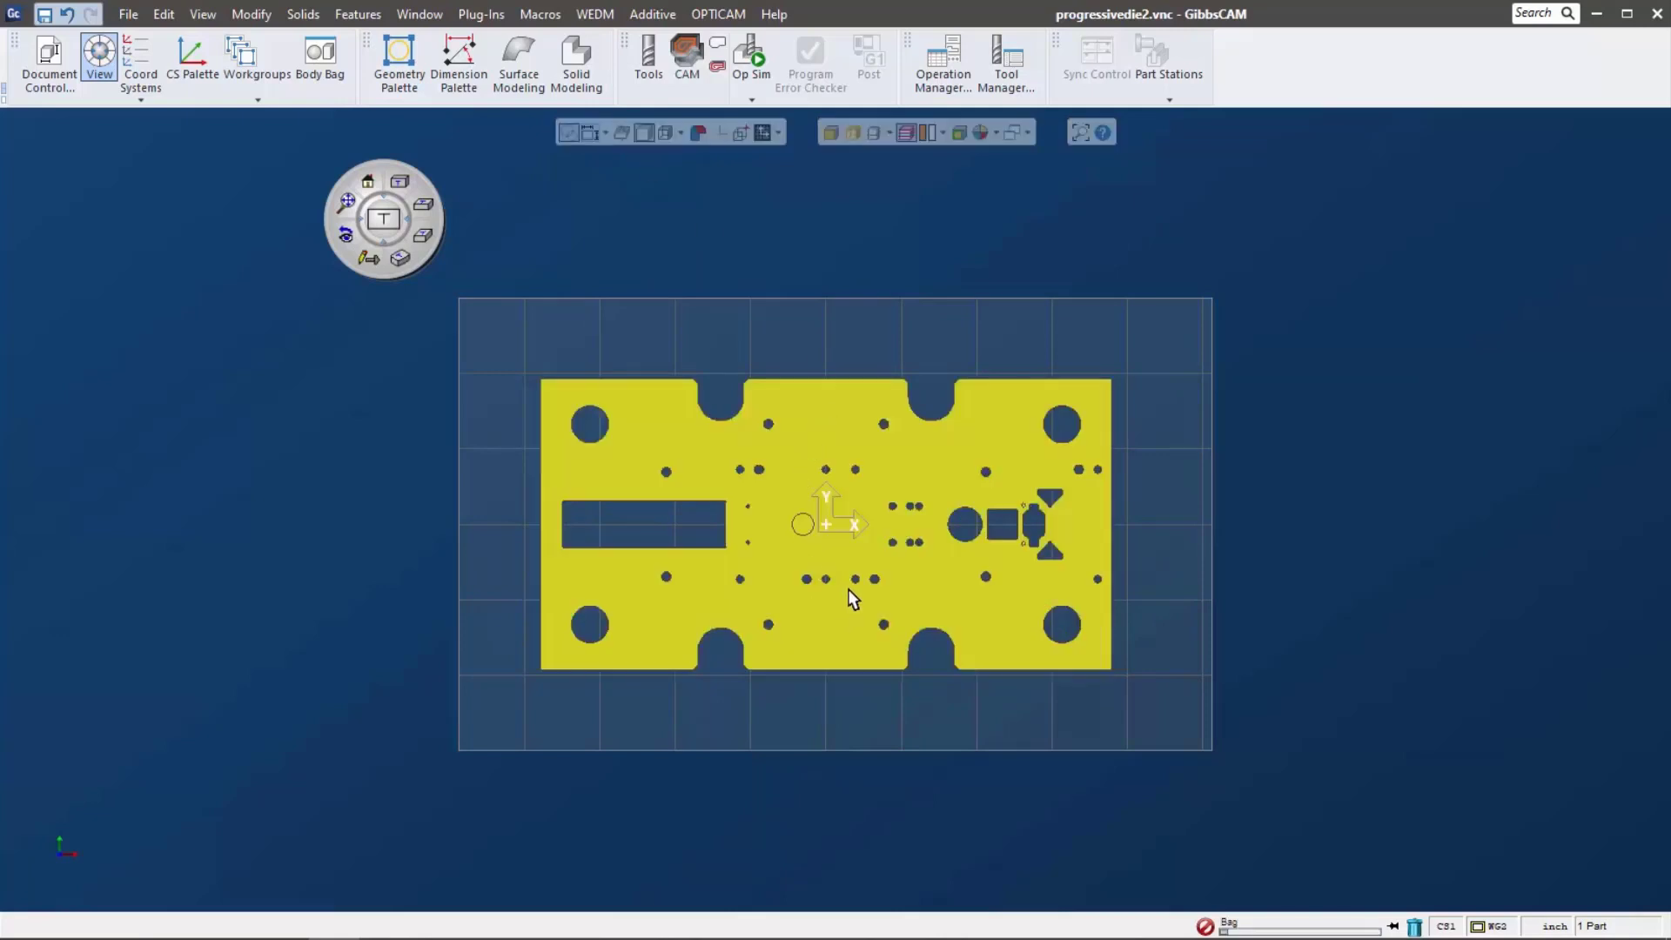
key("Delete")
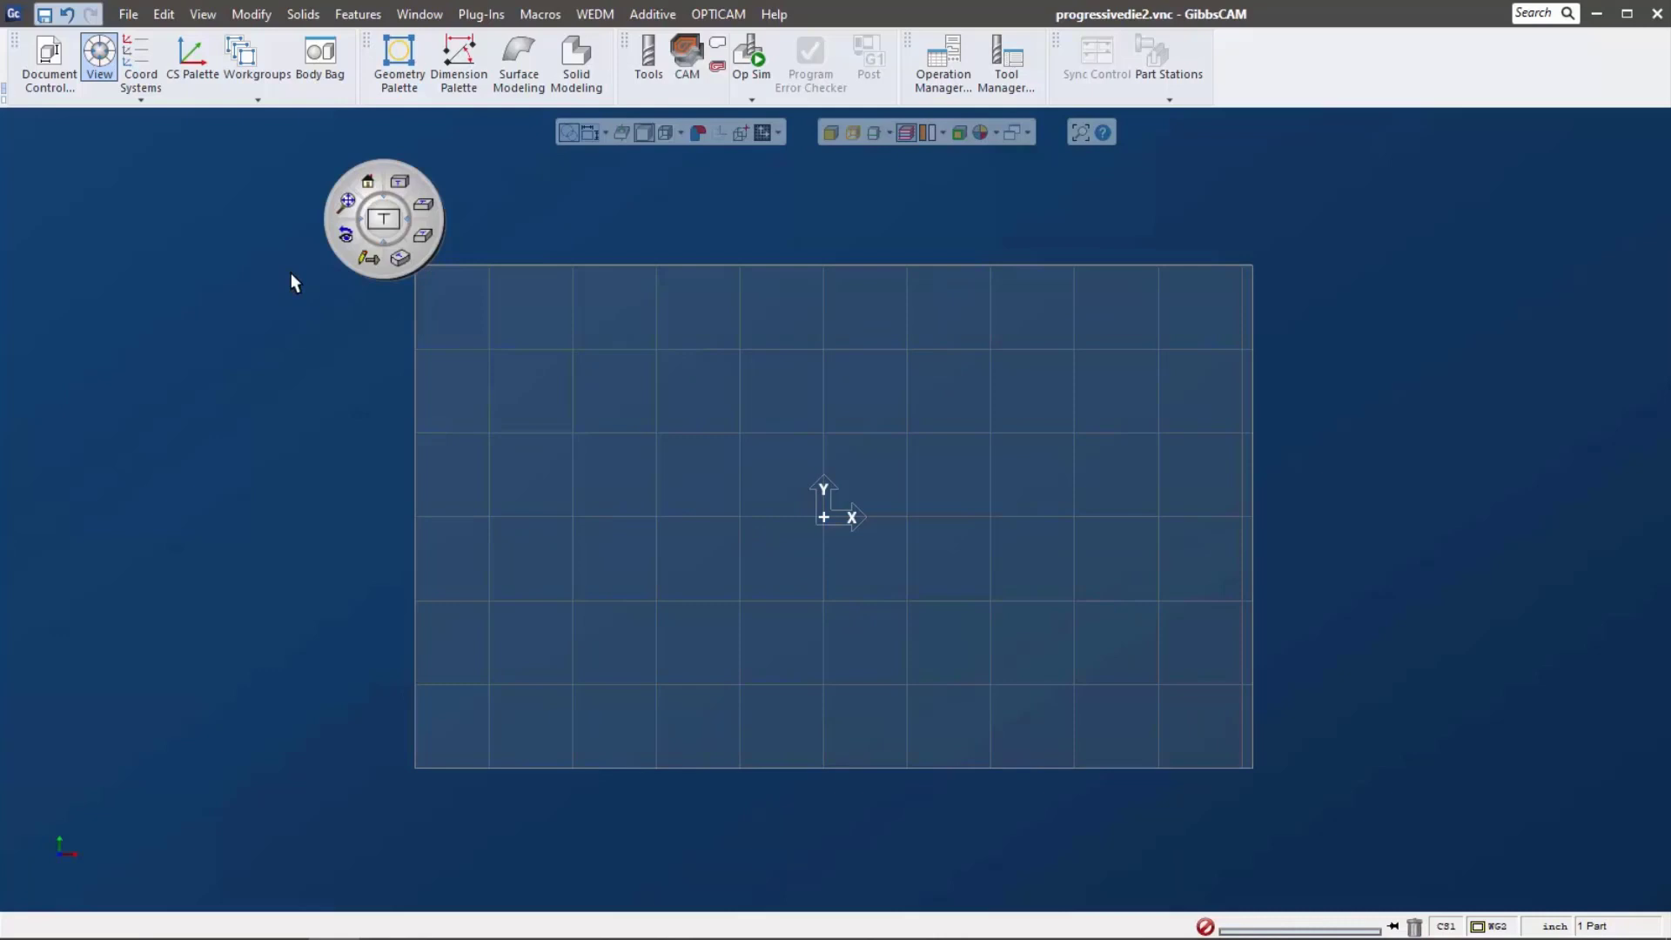
- Draw two centre-radius circles, one at lower left and one at upper right of the grid
left_click(394, 65)
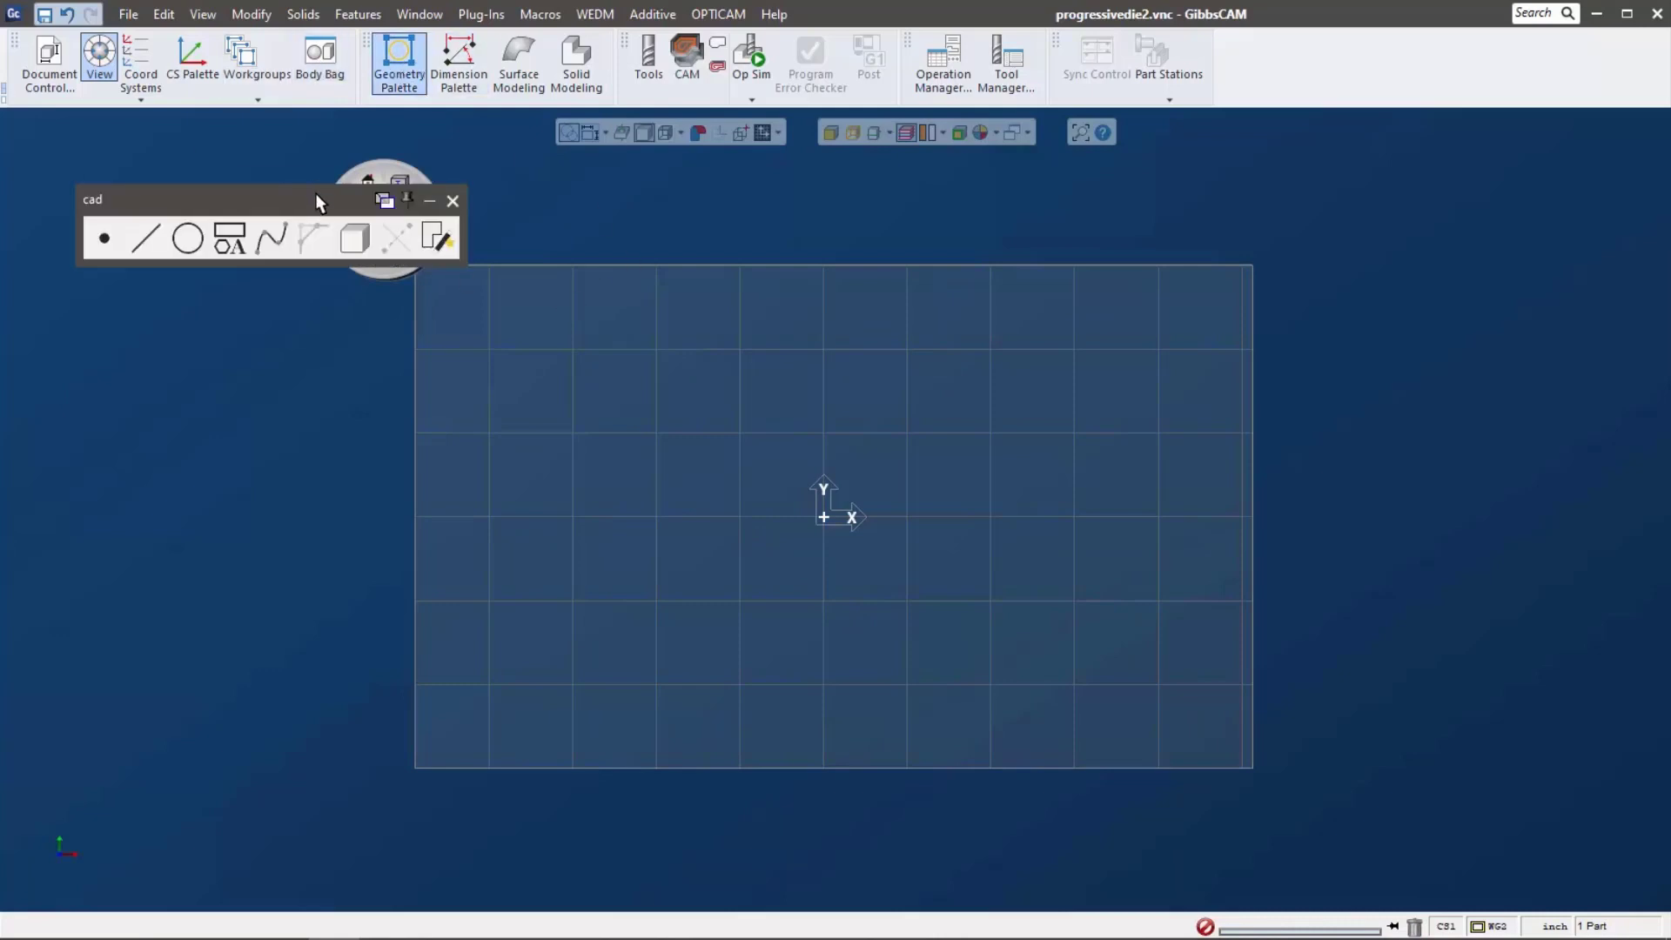
left_click_drag(315, 193, 945, 195)
left_click(814, 241)
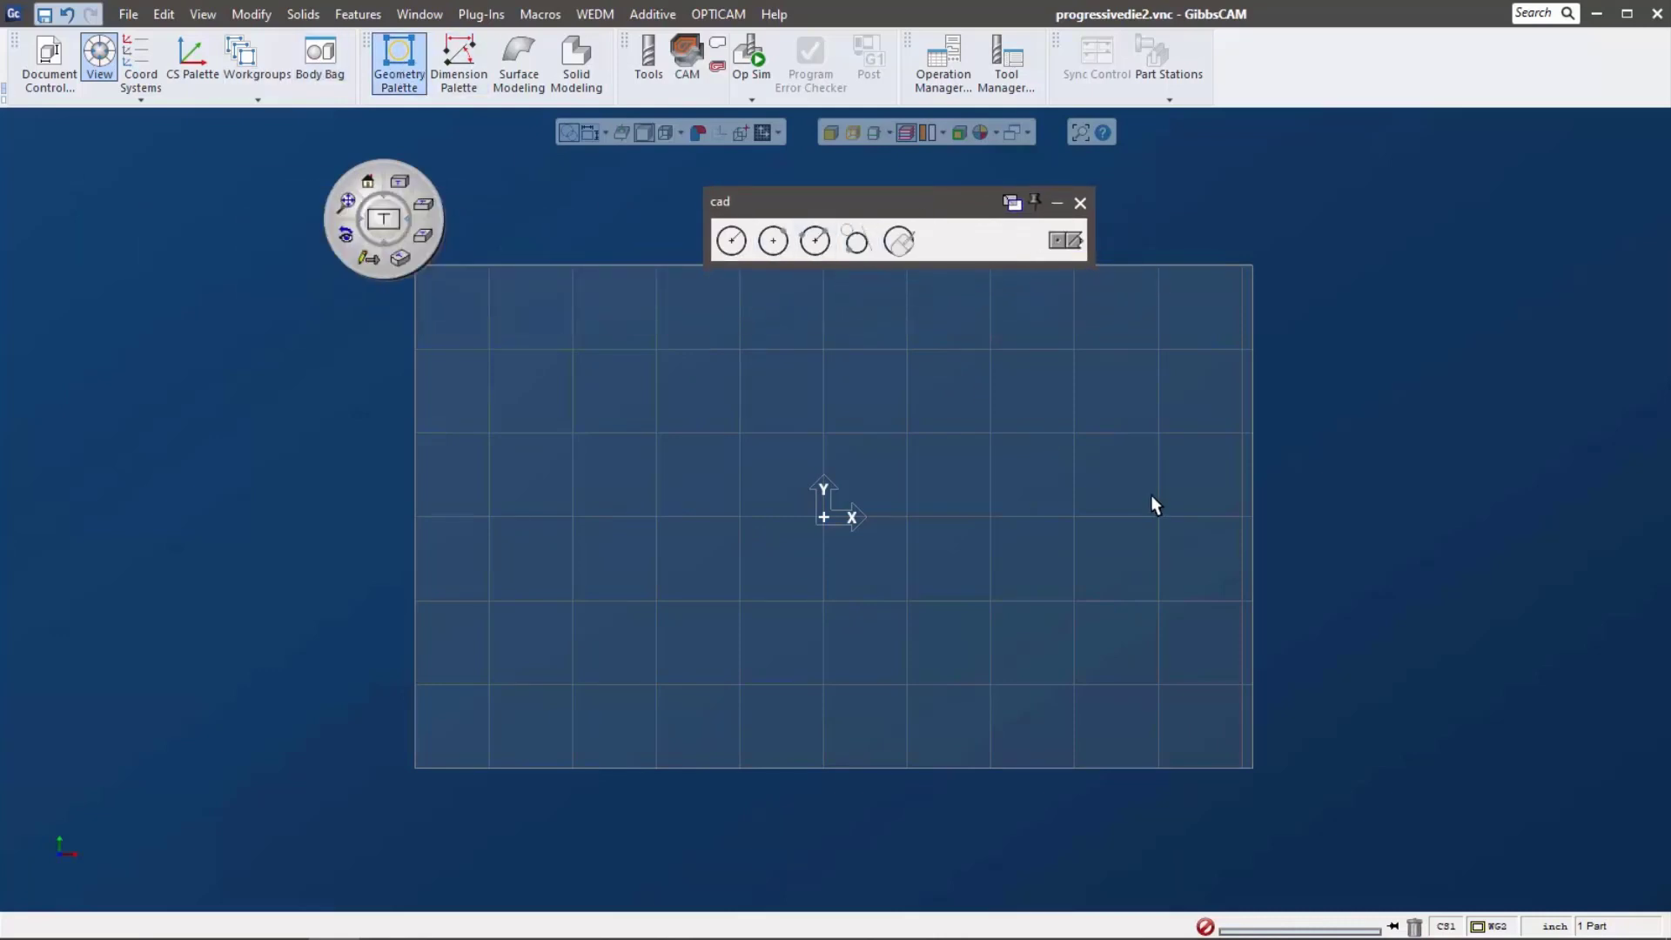
left_click(901, 242)
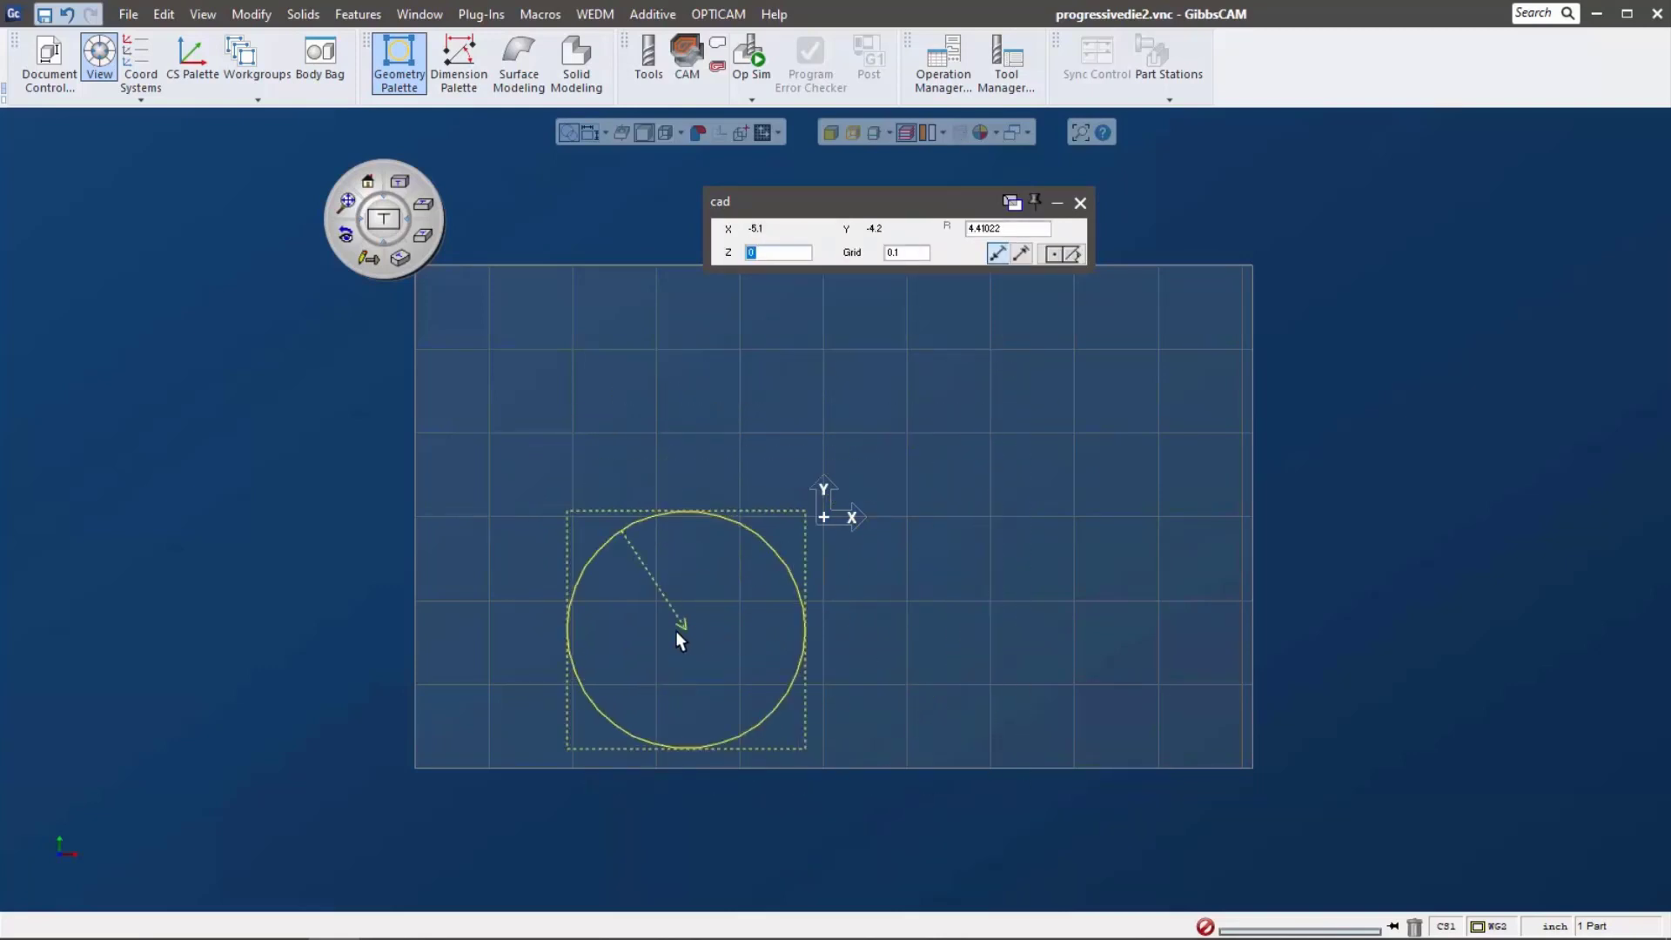
left_click(678, 632)
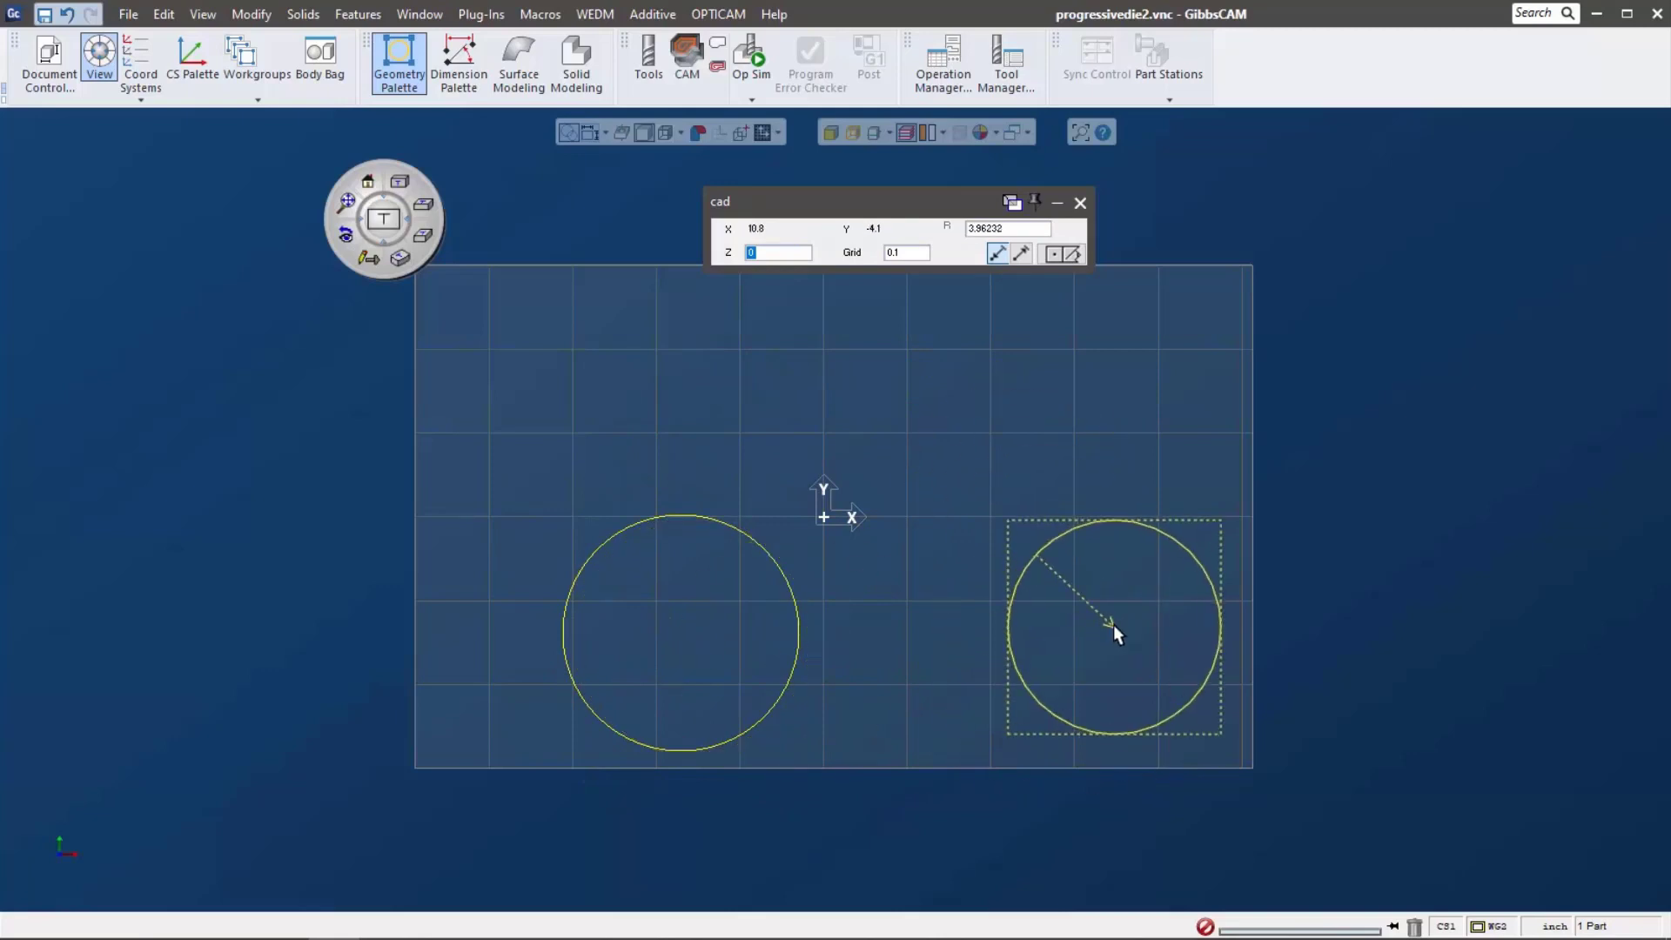
left_click(984, 476)
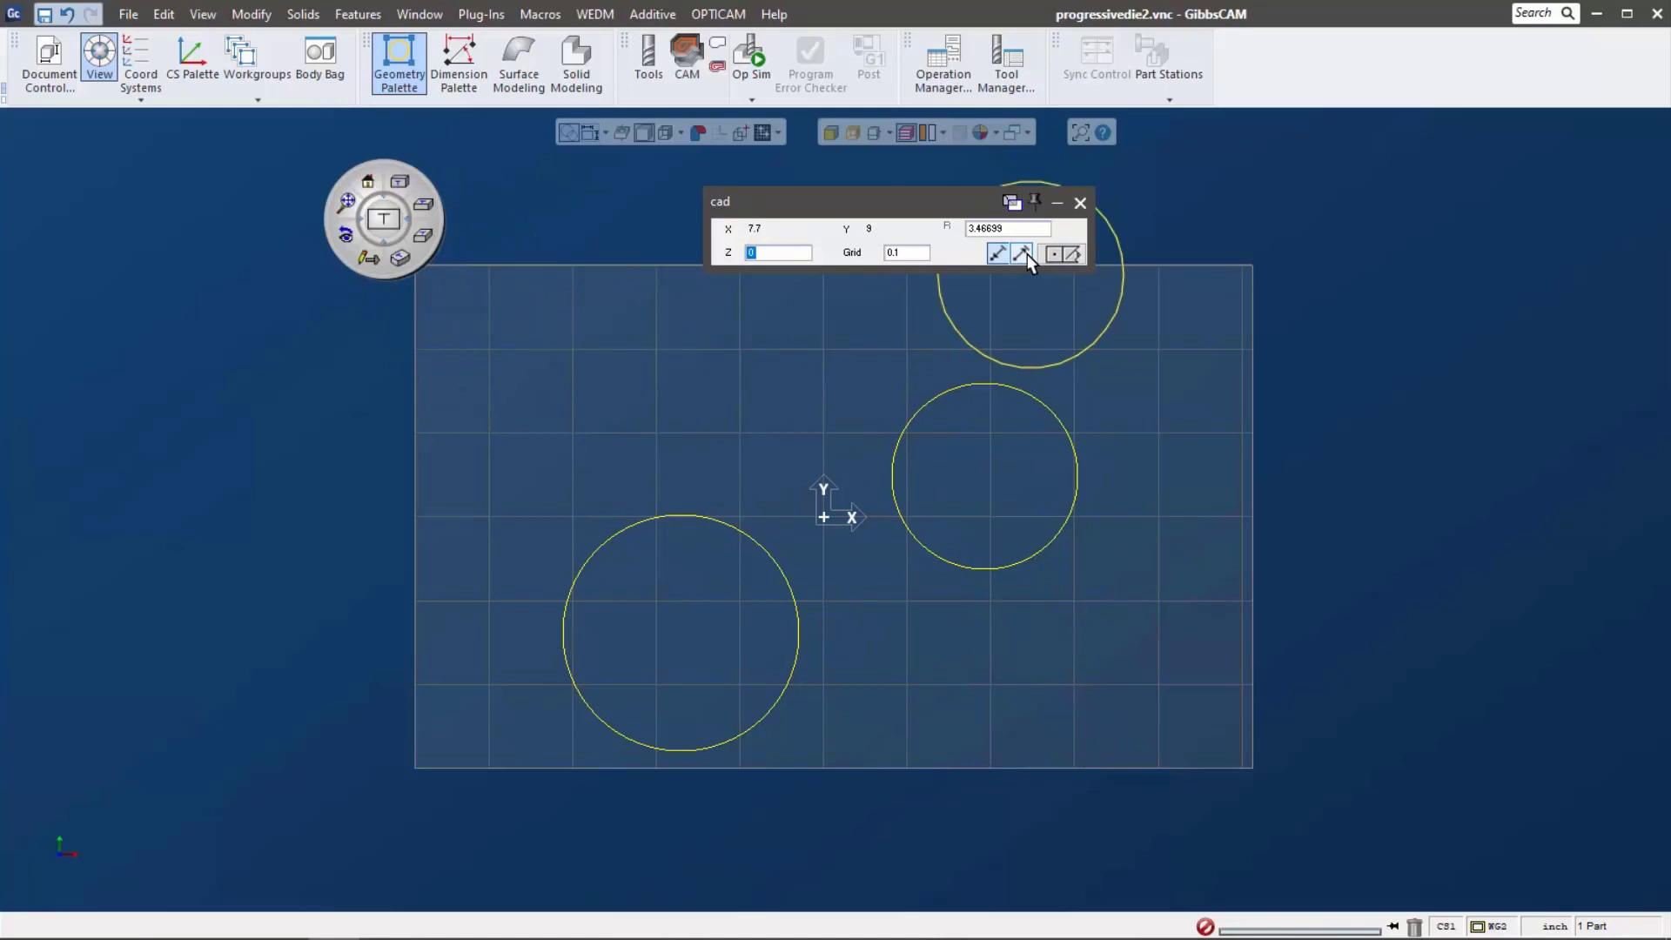
left_click(1070, 254)
- Create an 18.2 by 11 rectangle snapped to the 0.1 grid
left_click(855, 237)
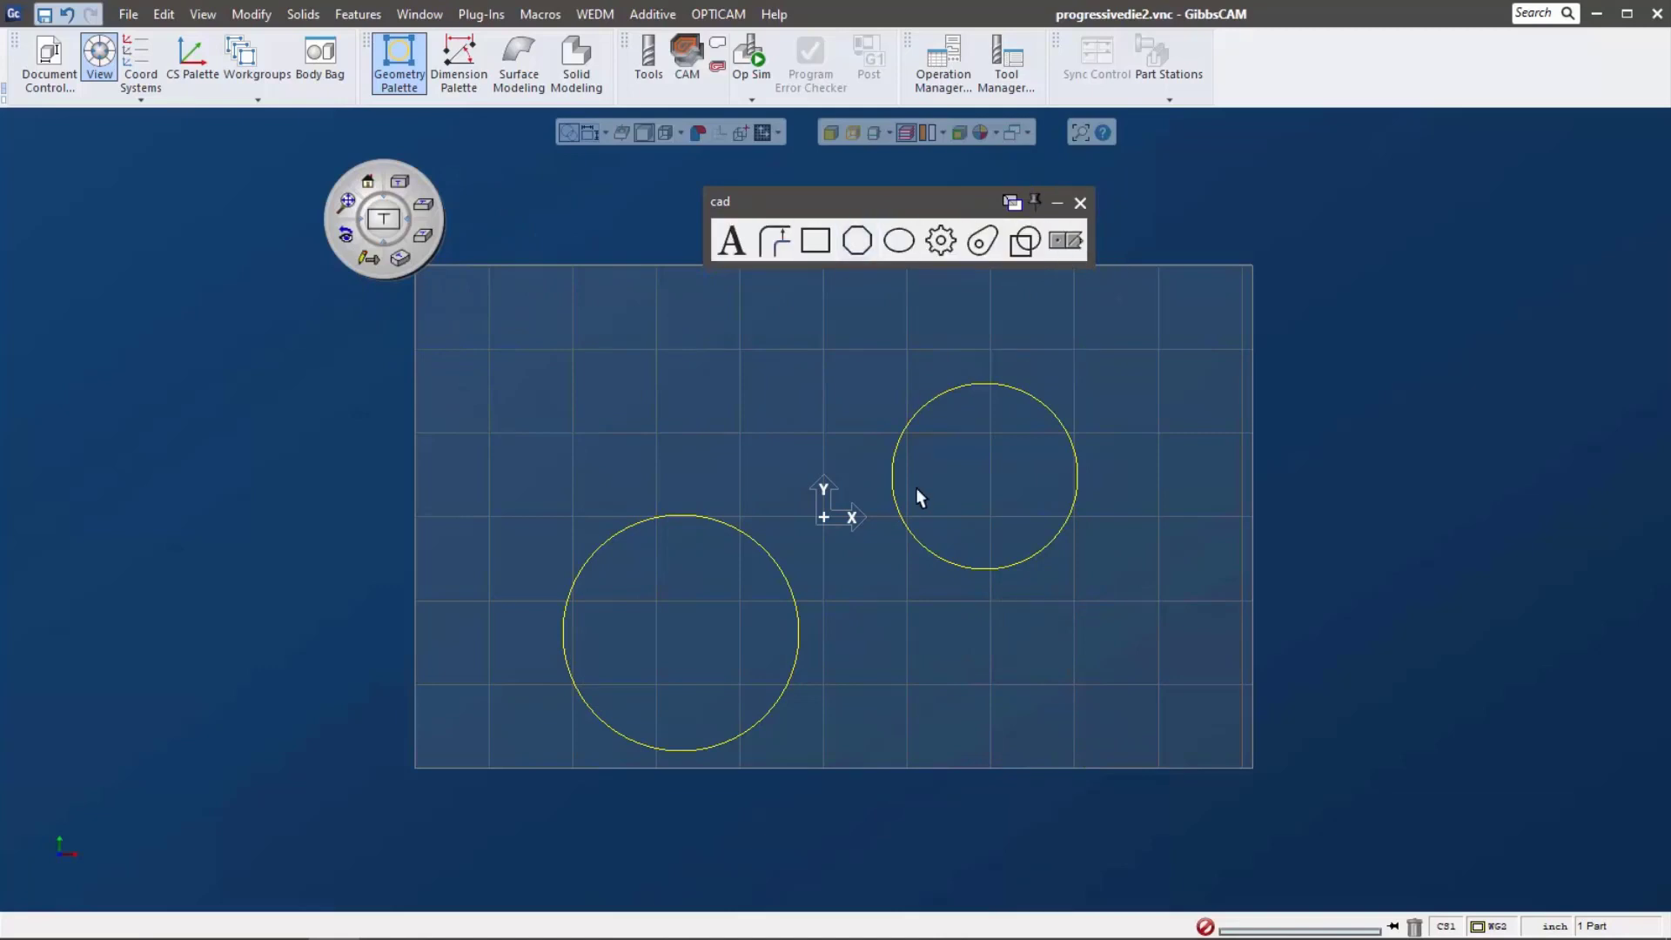
left_click(816, 241)
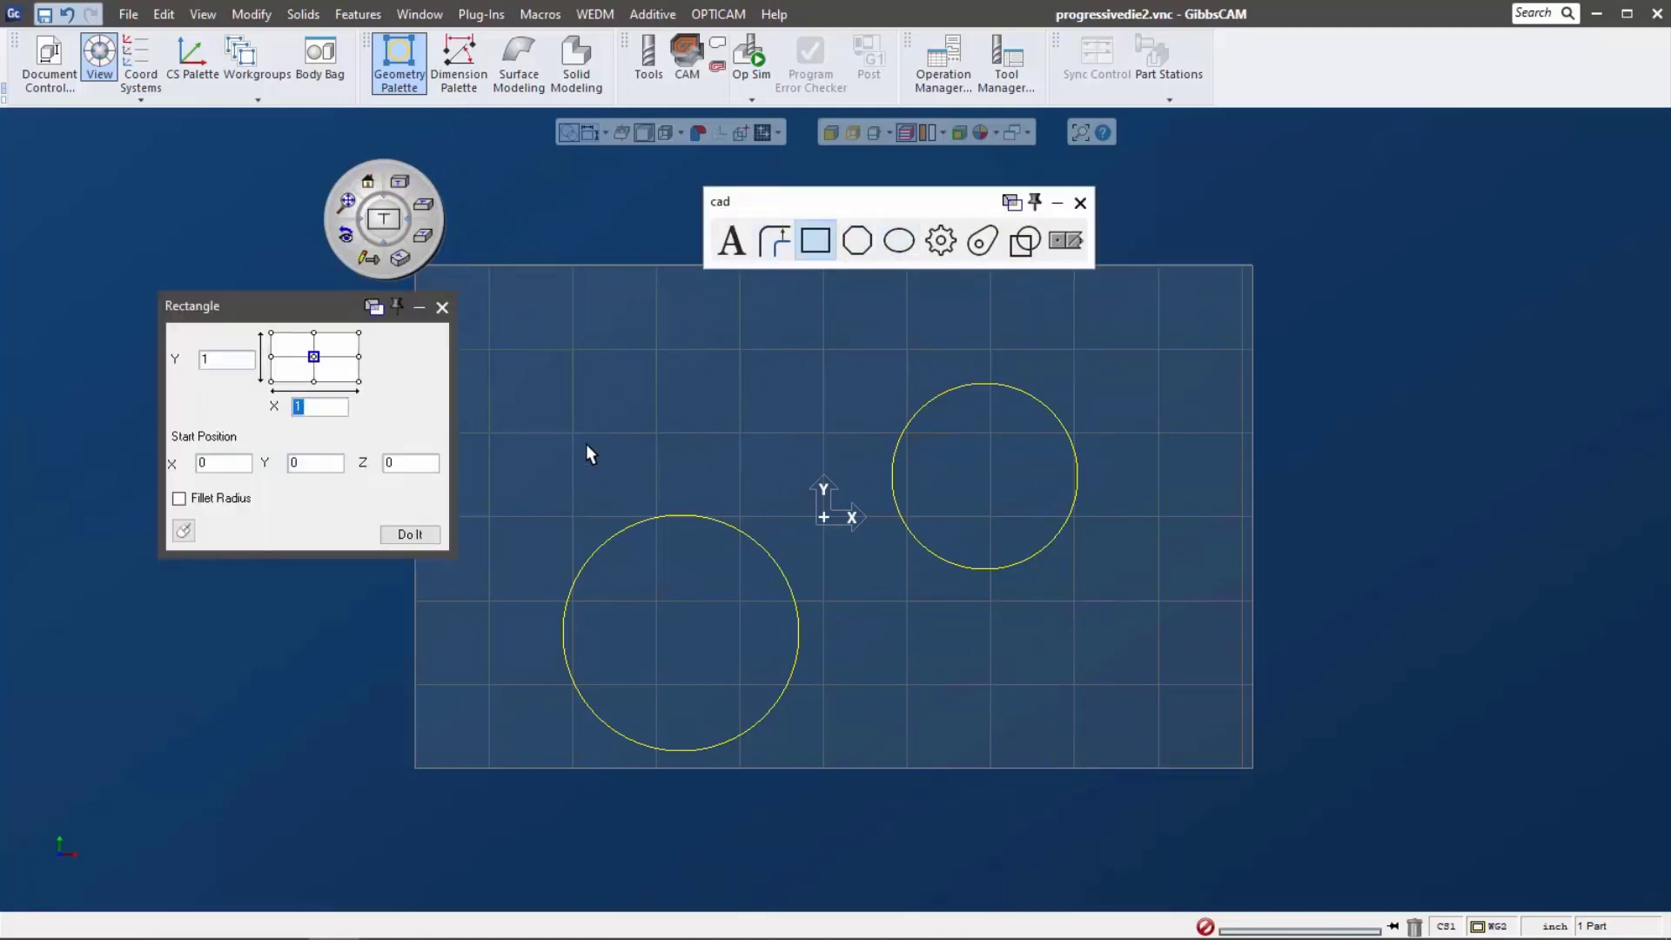
left_click(184, 531)
left_click_drag(555, 309, 799, 457)
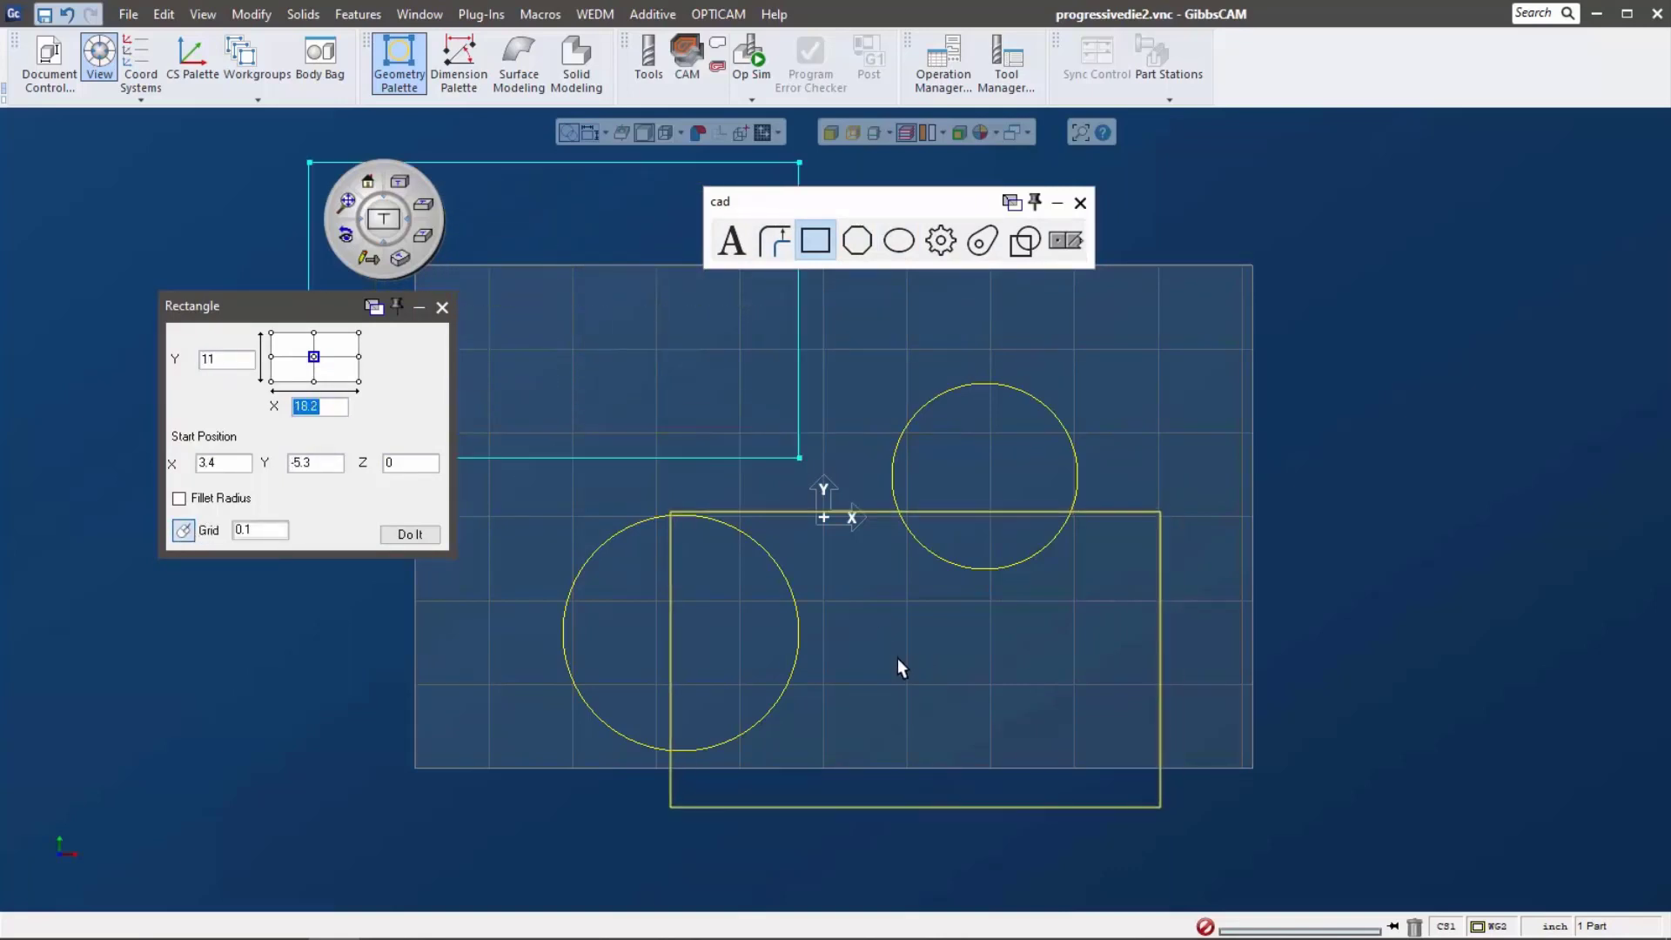
left_click(442, 308)
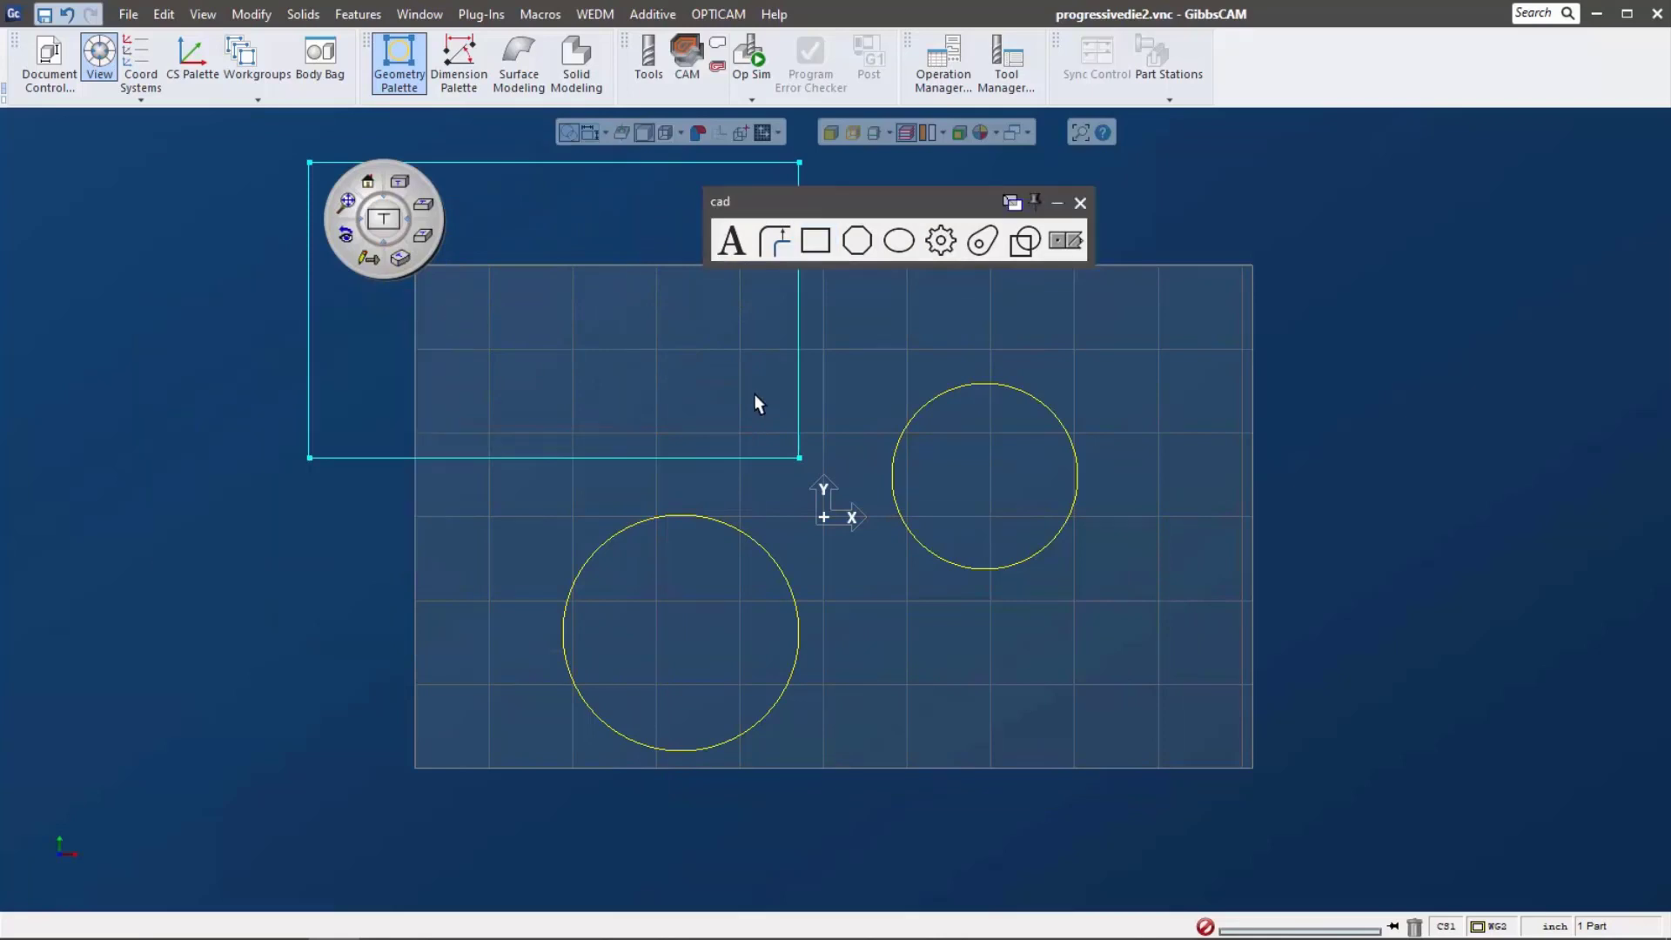
left_click(1067, 241)
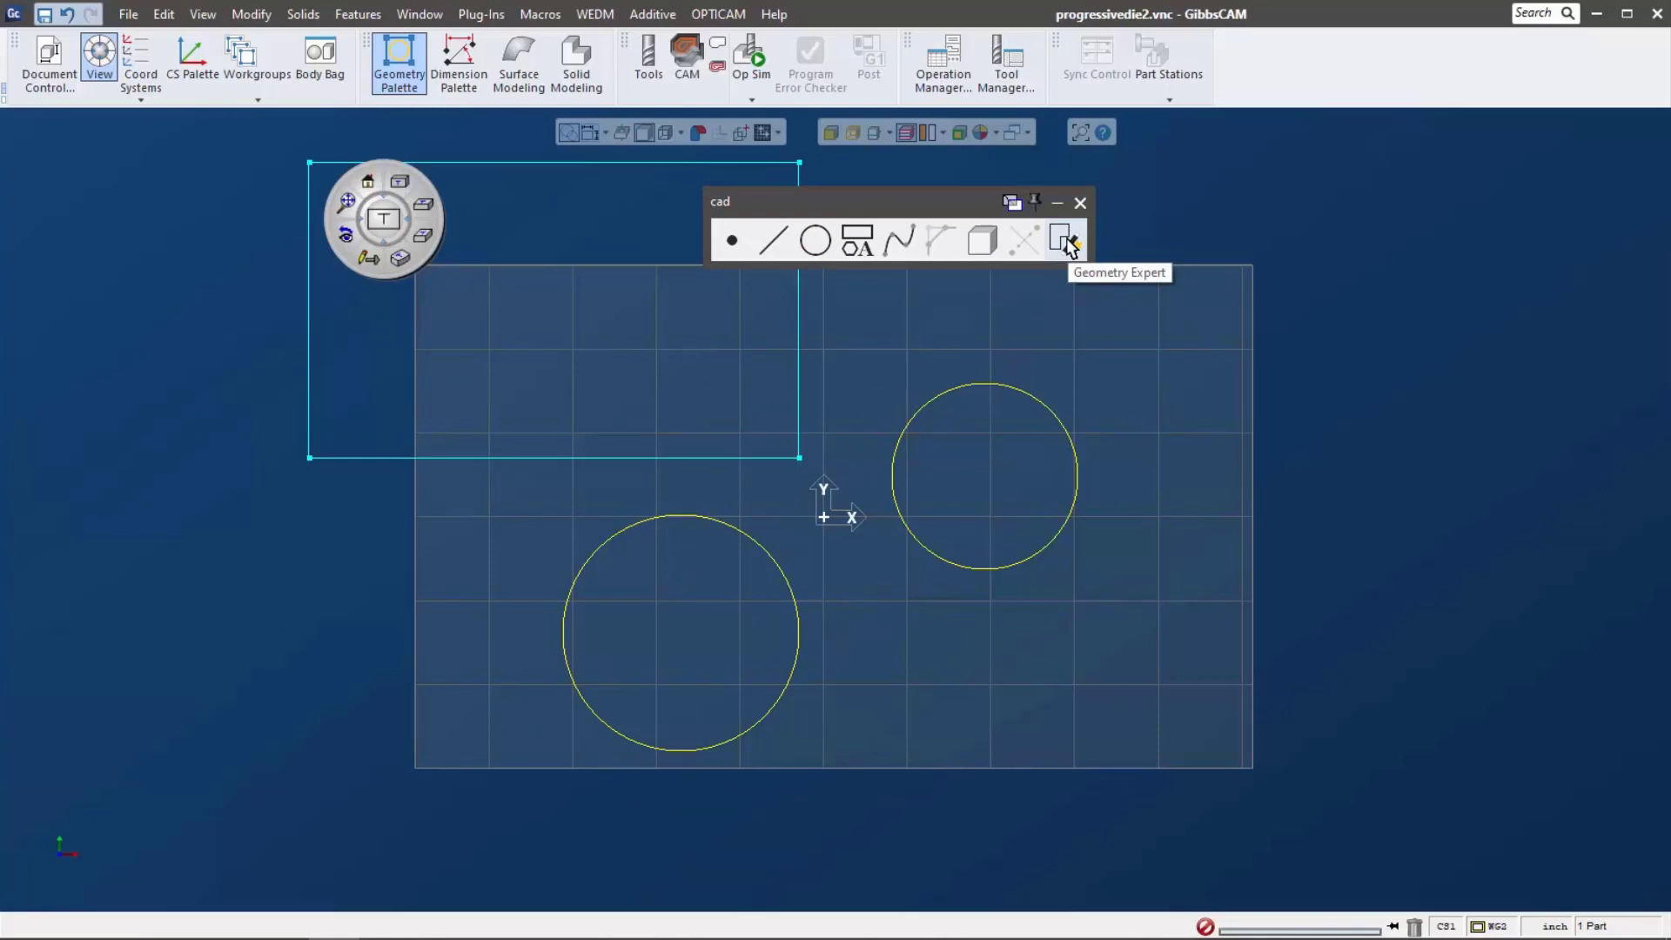
- In Geometry Expert, give the lower-left circle C1 a 4.5 radius at centre -5.3, -4.3
left_click(1064, 241)
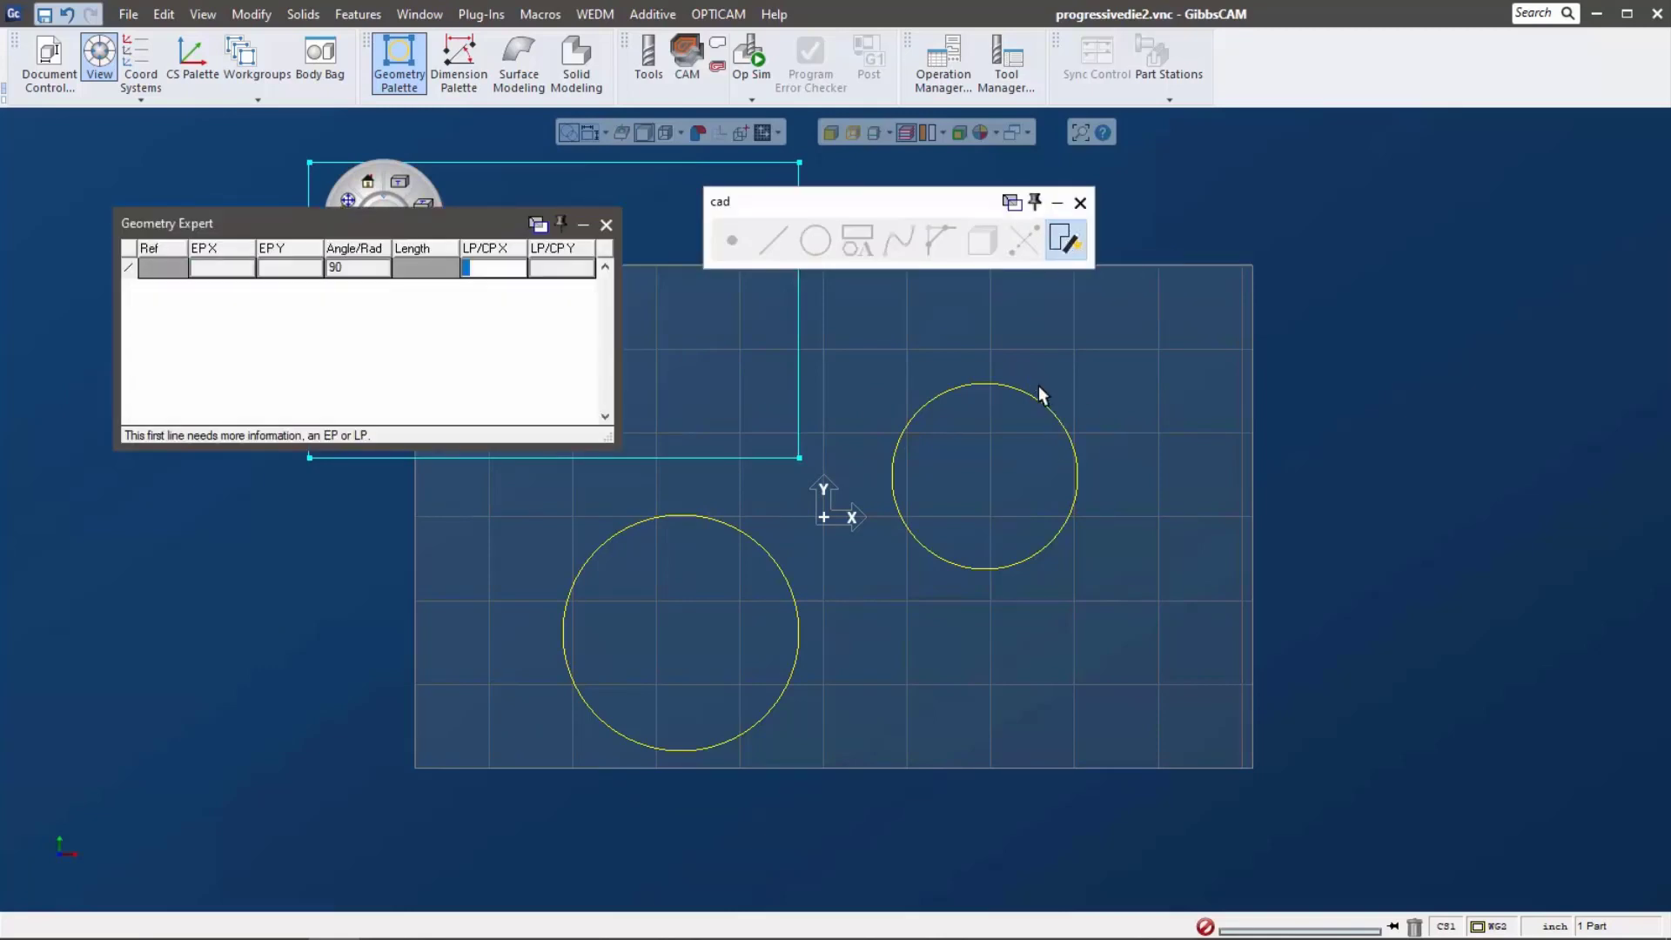
left_click(982, 382)
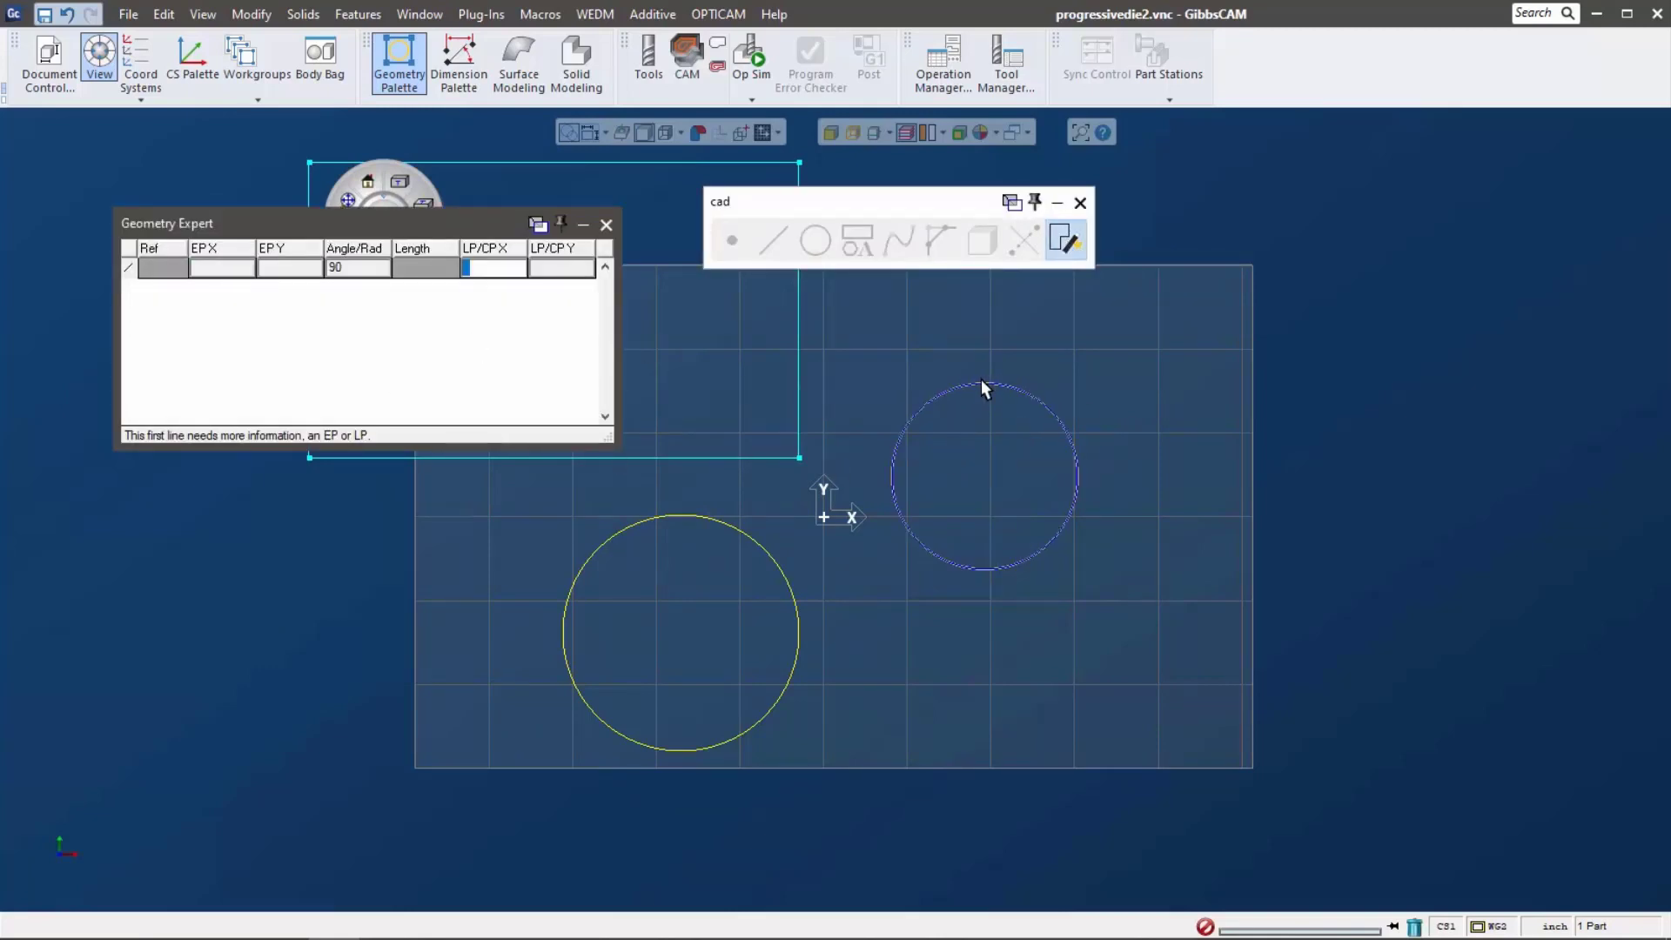
left_click(934, 397)
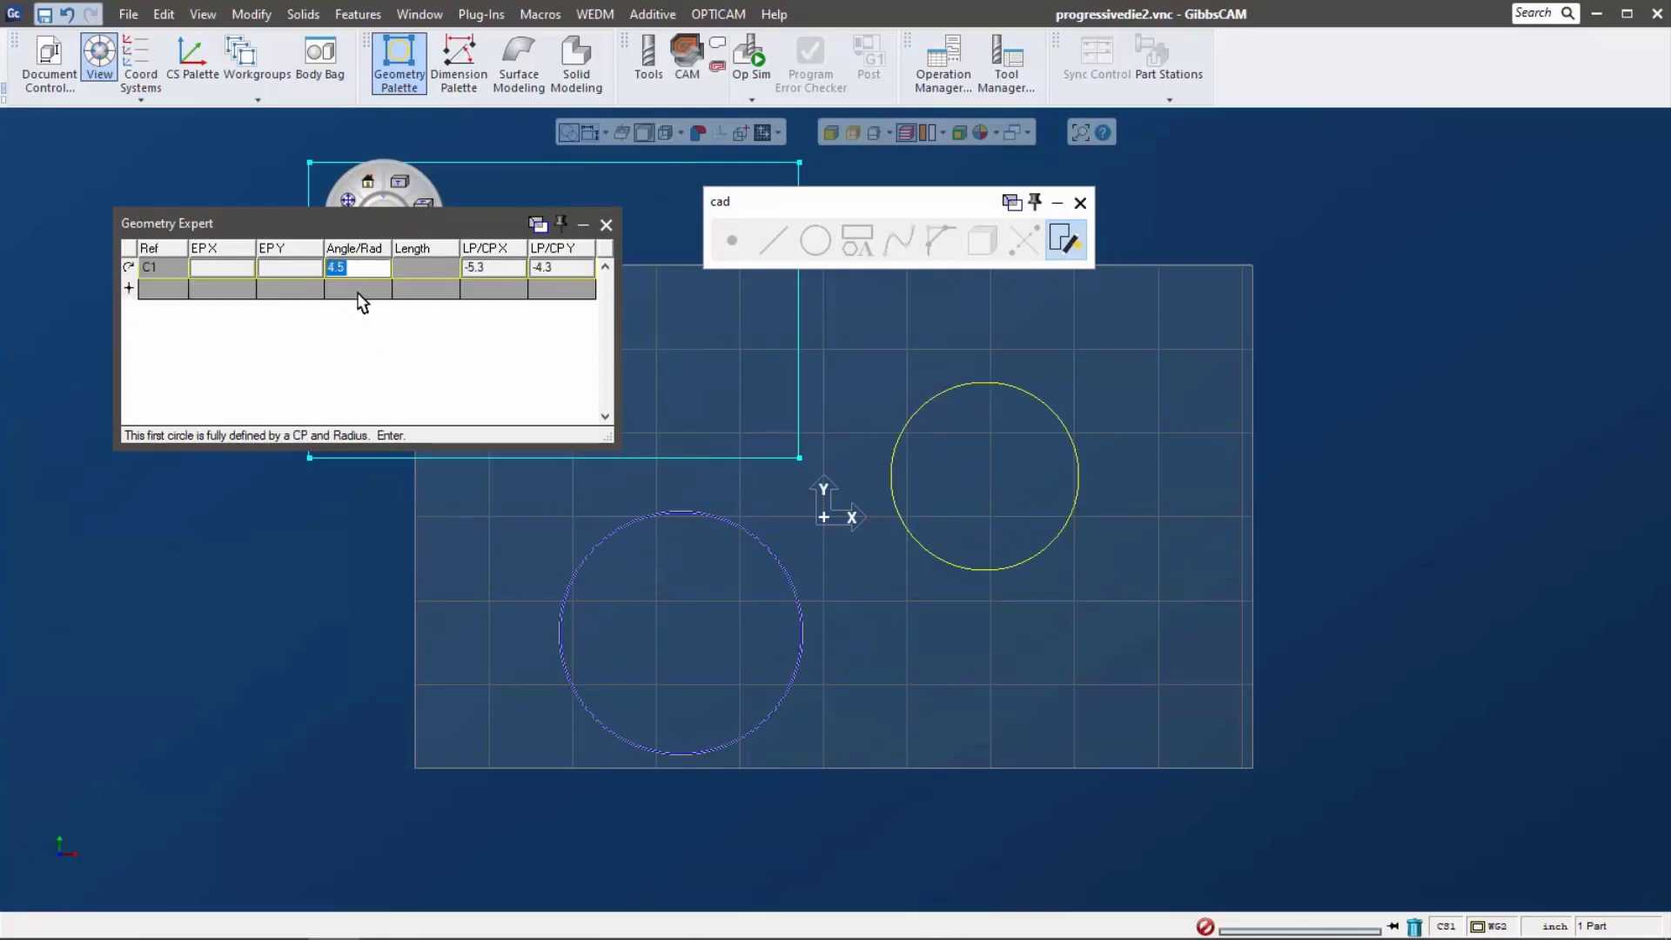
left_click(605, 225)
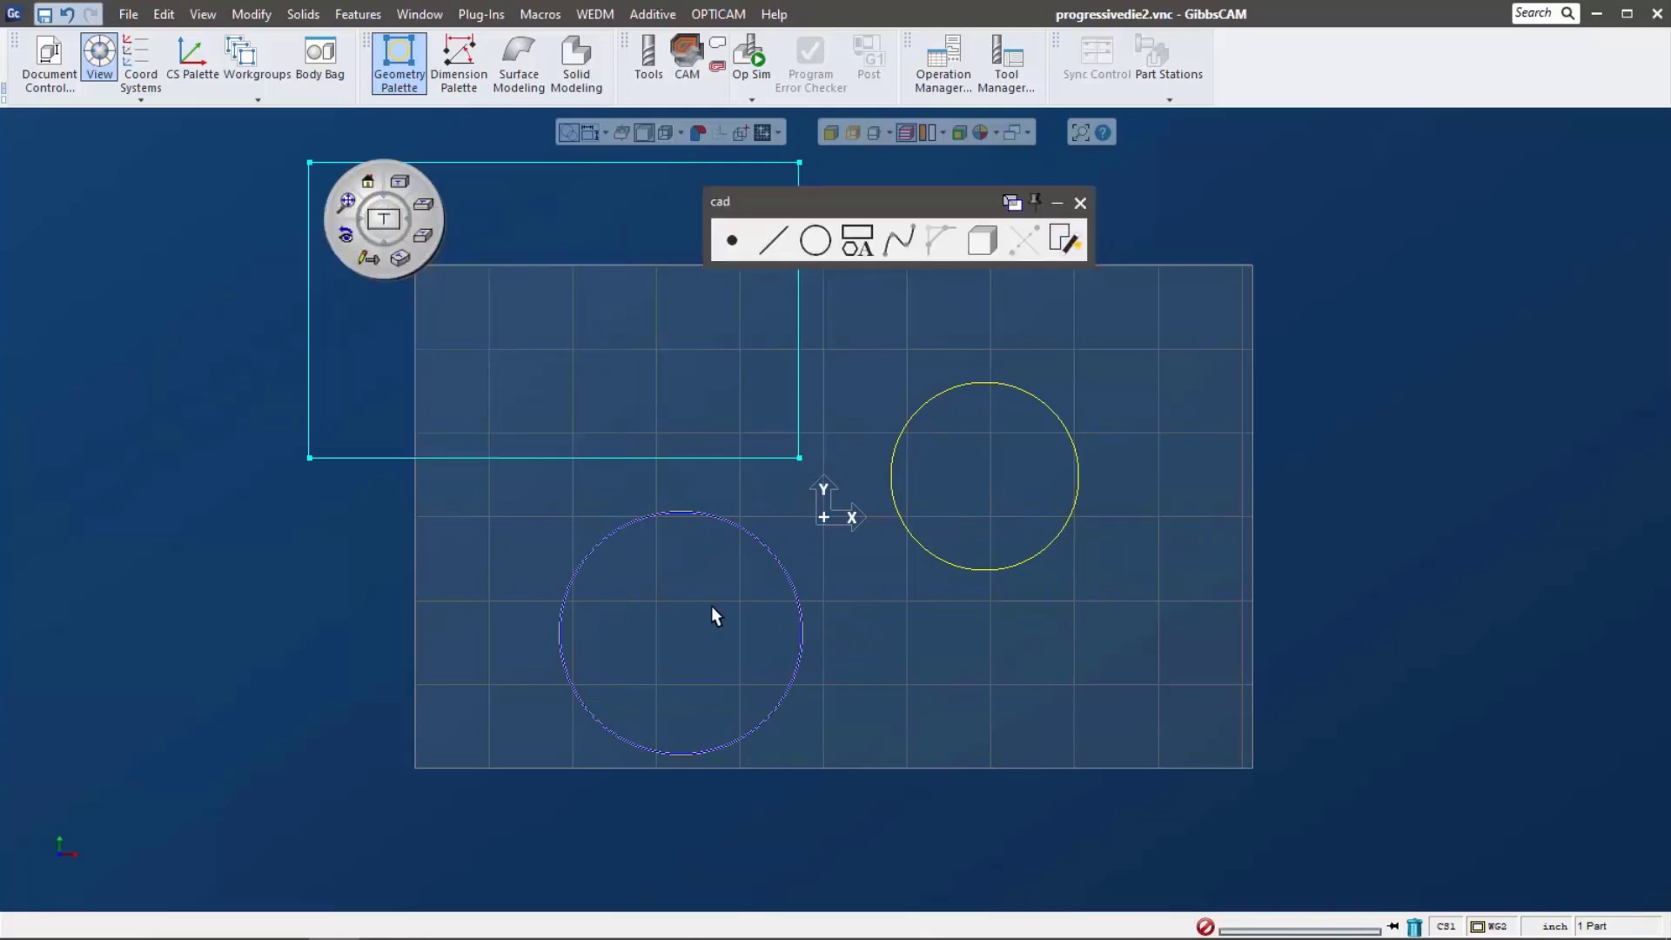